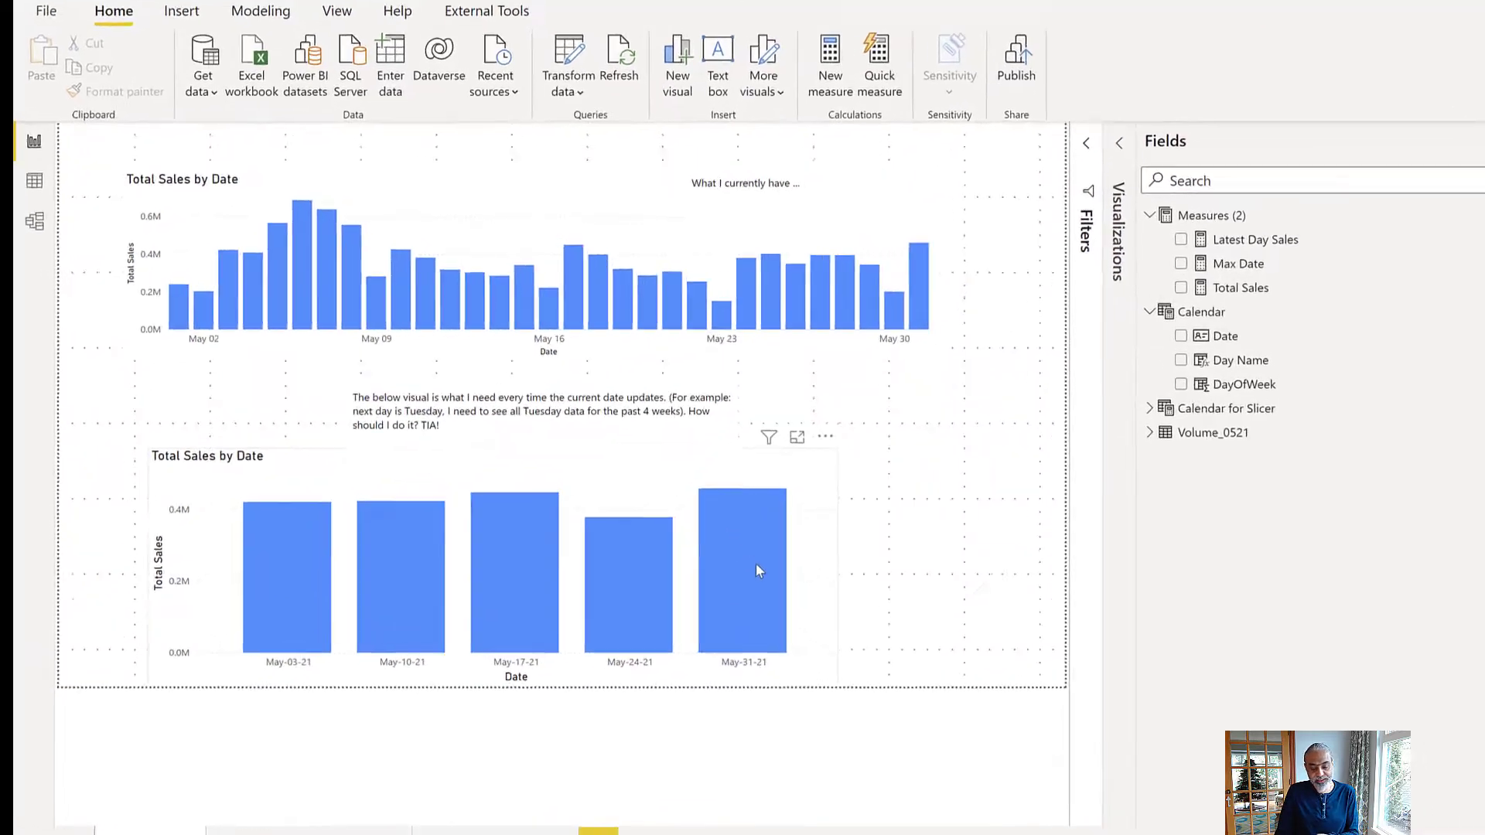
- Select the lower Total Sales by Date chart and reveal its Monday filter in the Filters pane
mouse_move(720, 556)
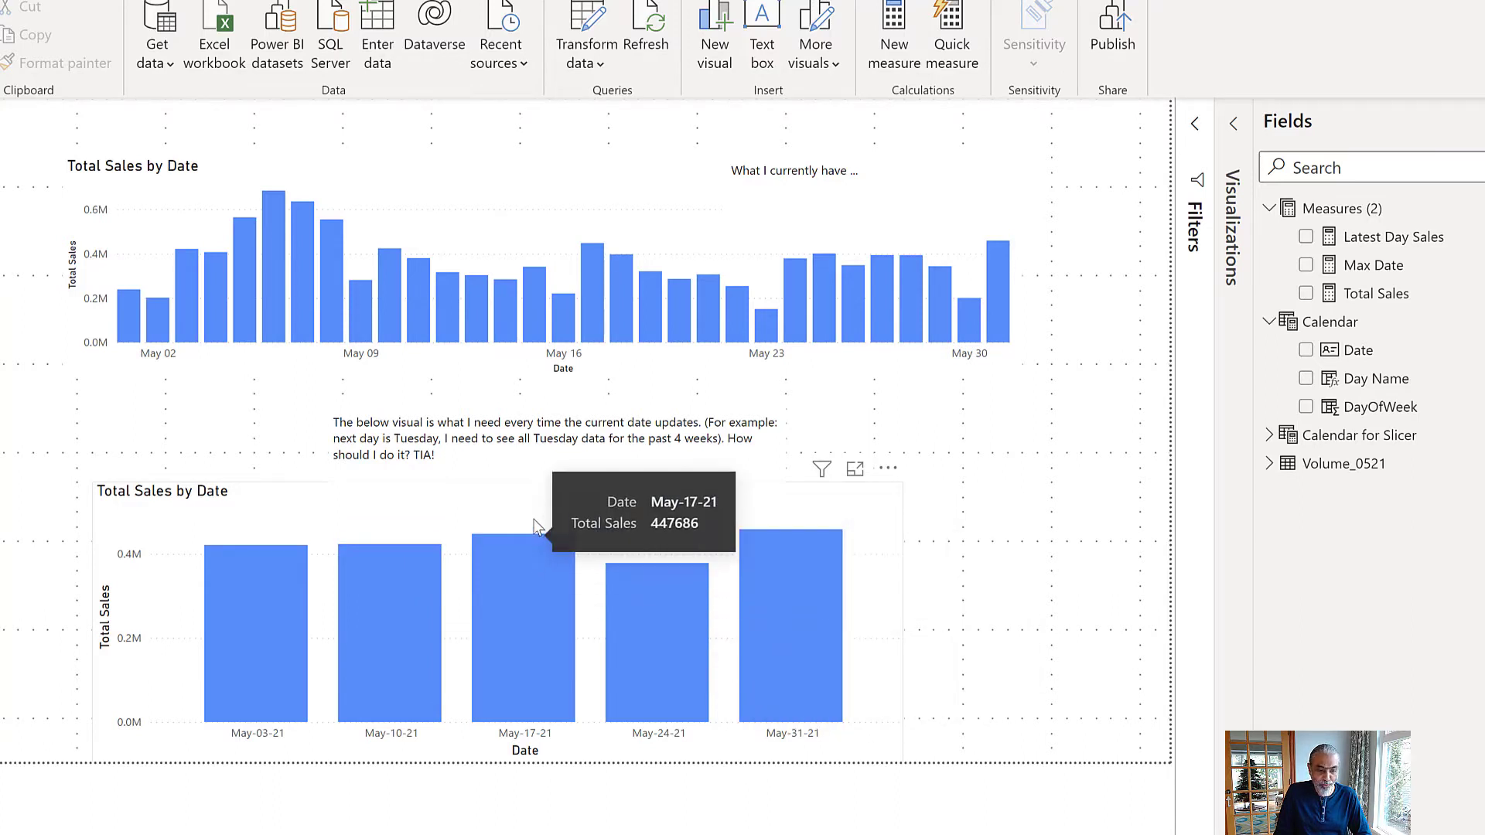
left_click(408, 516)
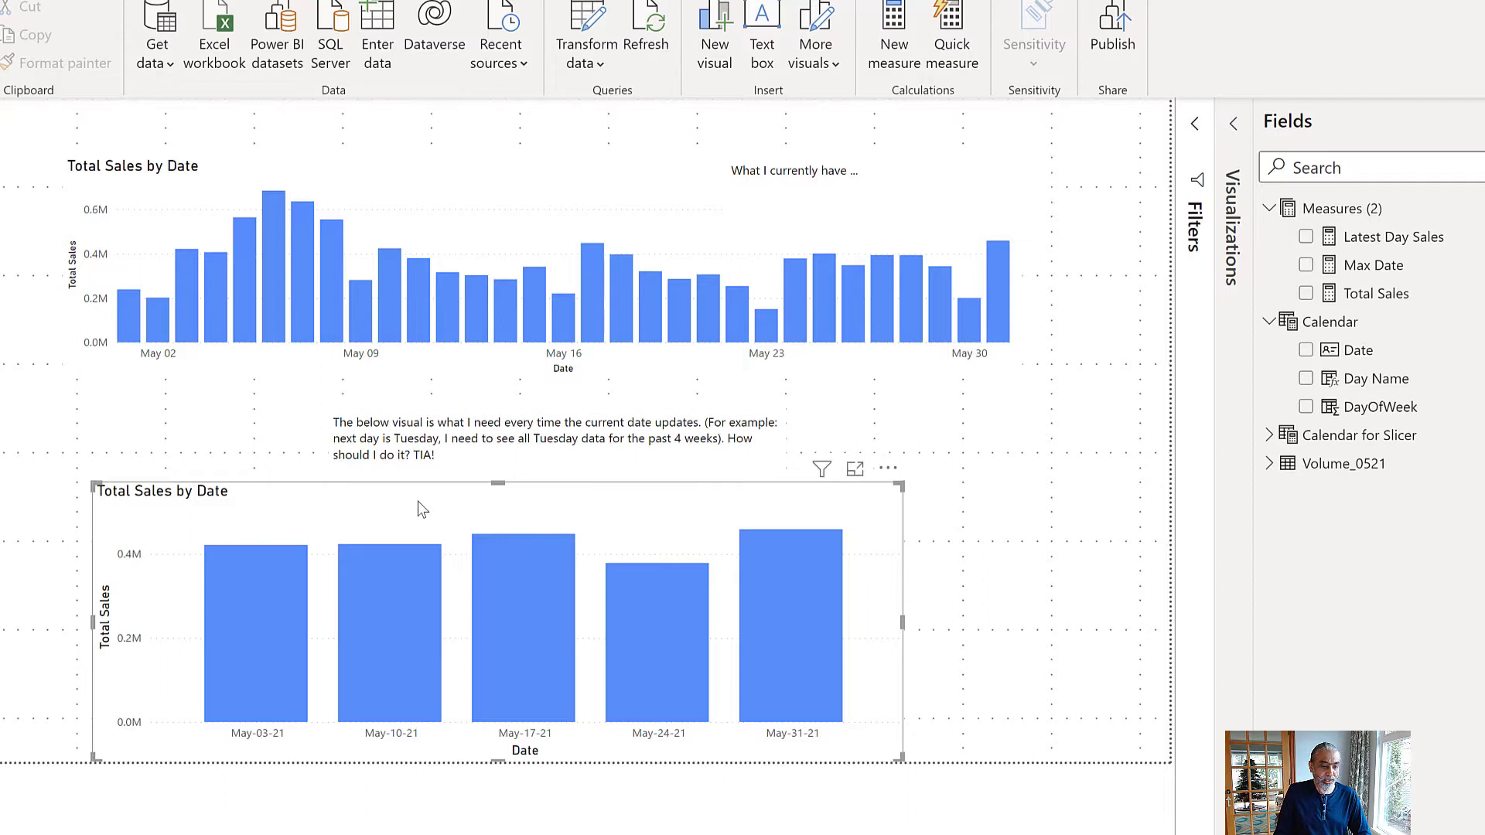
left_click(1195, 125)
- Make the lower chart slightly narrower by pulling its right edge left
mouse_move(1016, 360)
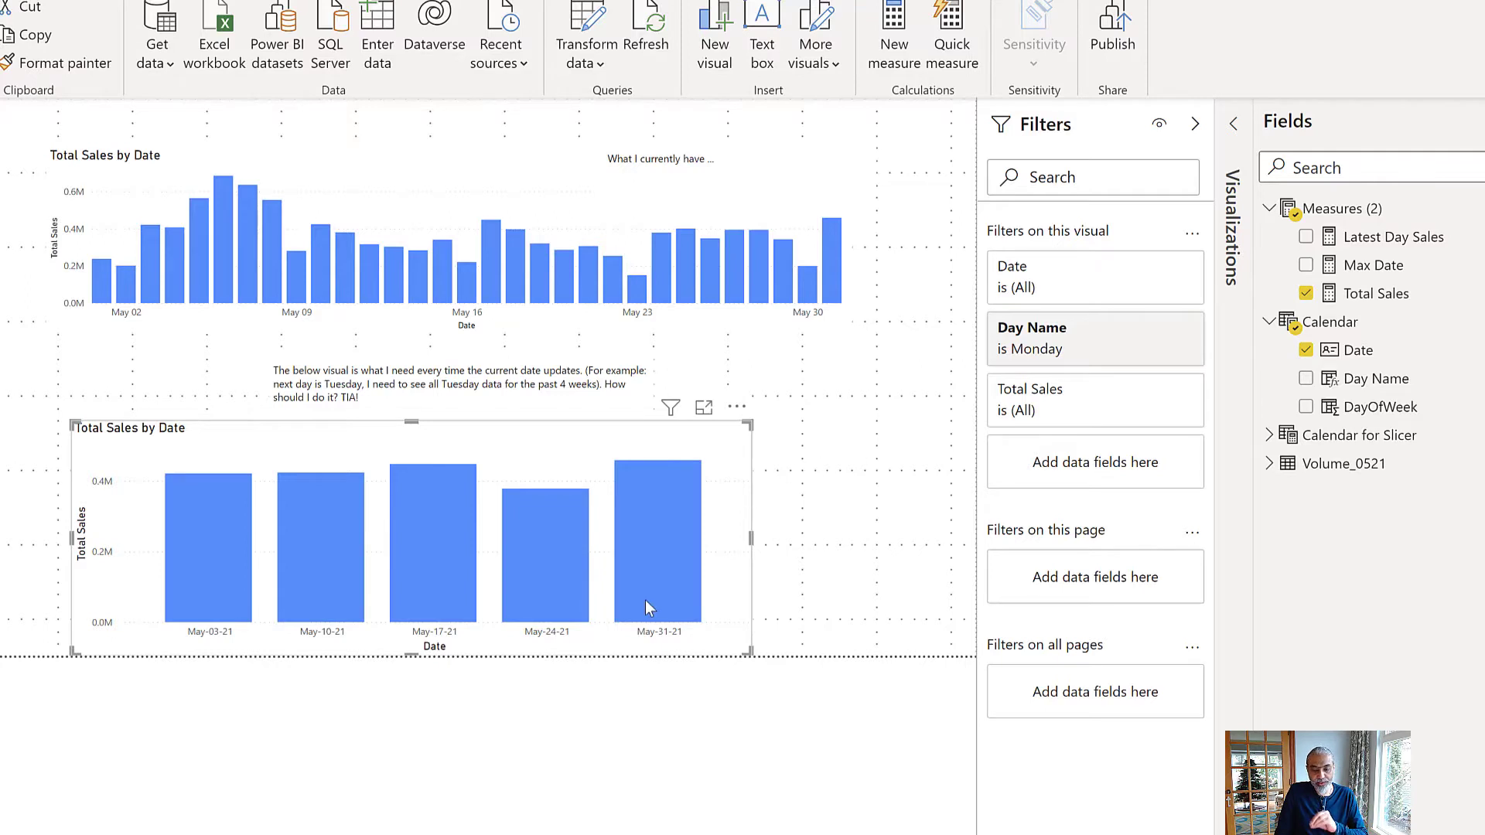
mouse_move(664, 597)
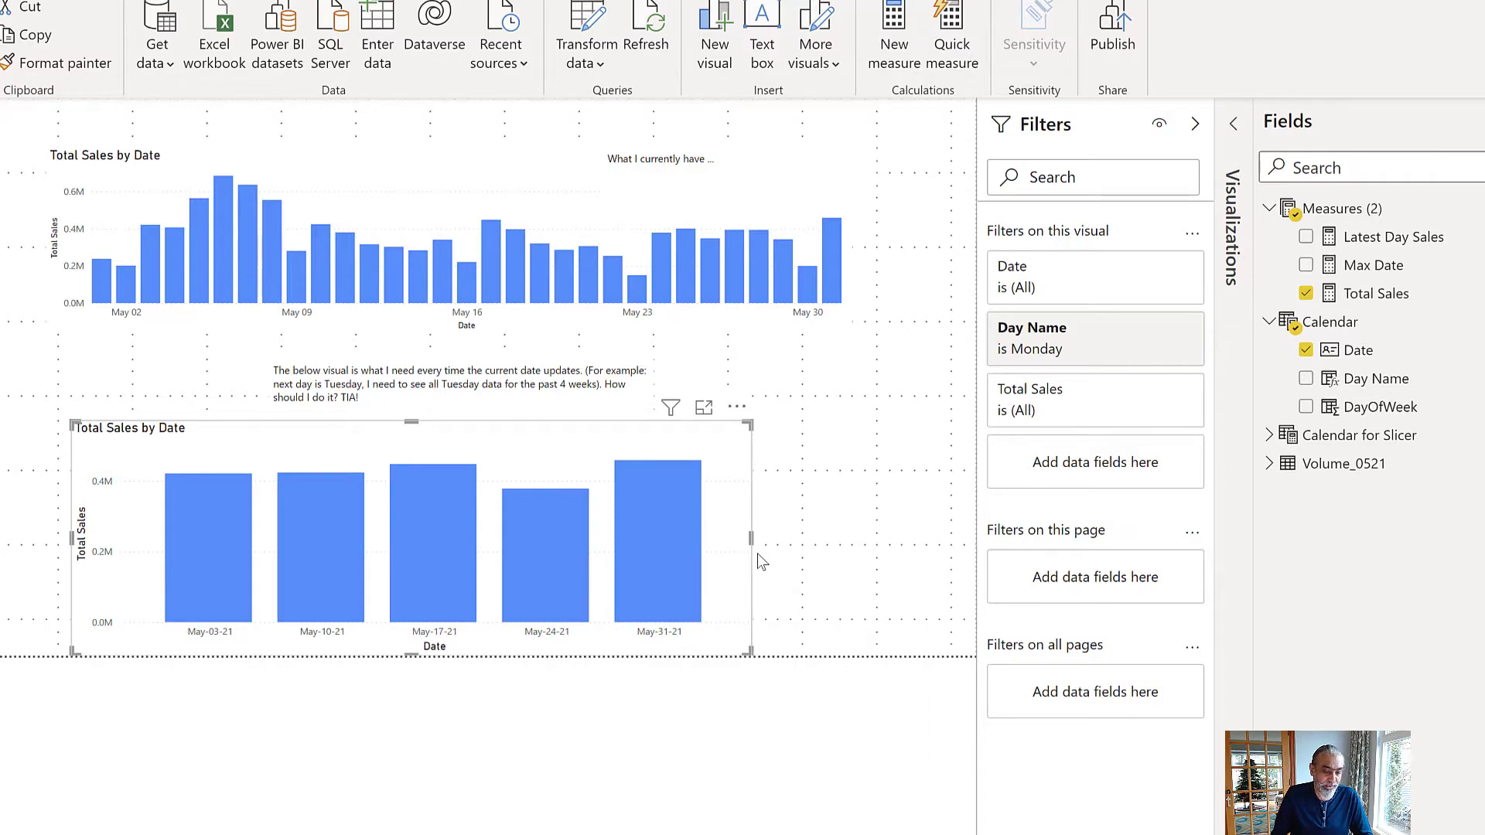
left_click_drag(758, 553, 656, 537)
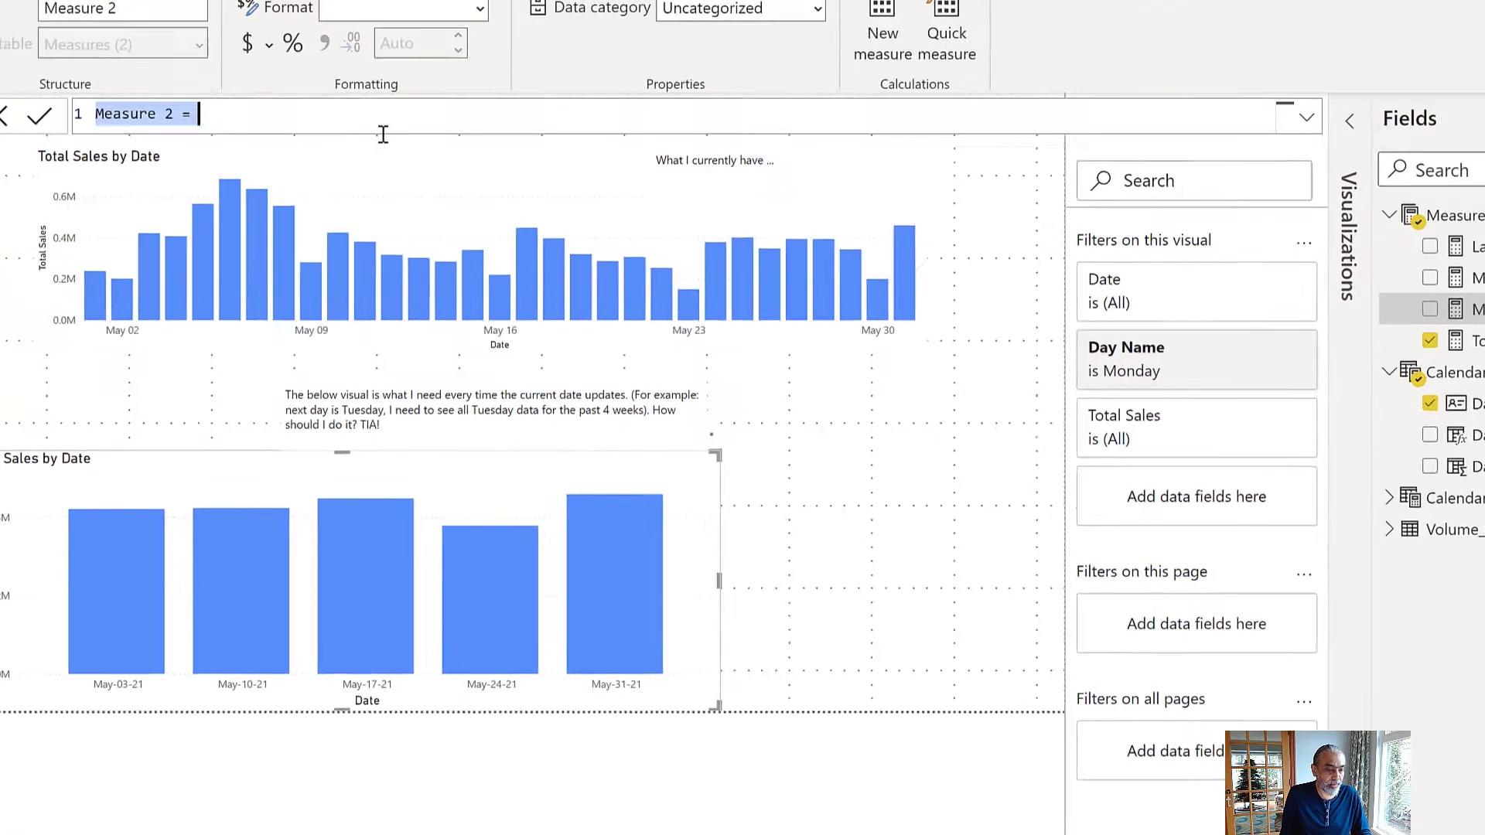
- Name the new measure 'Same Day Sales Measure'
scroll(583, 101, "up", 1)
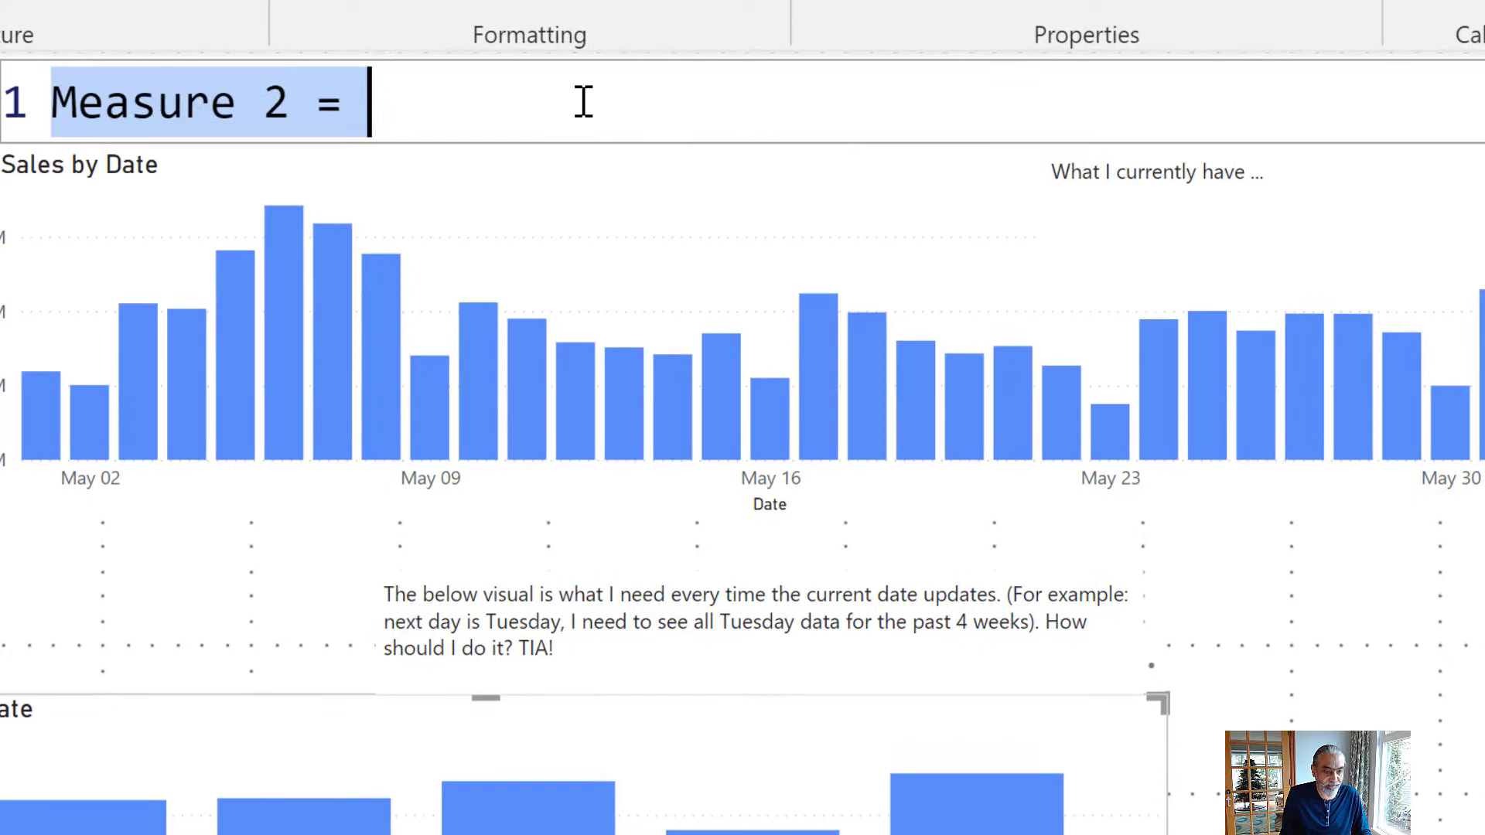
scroll(583, 101, "up", 1)
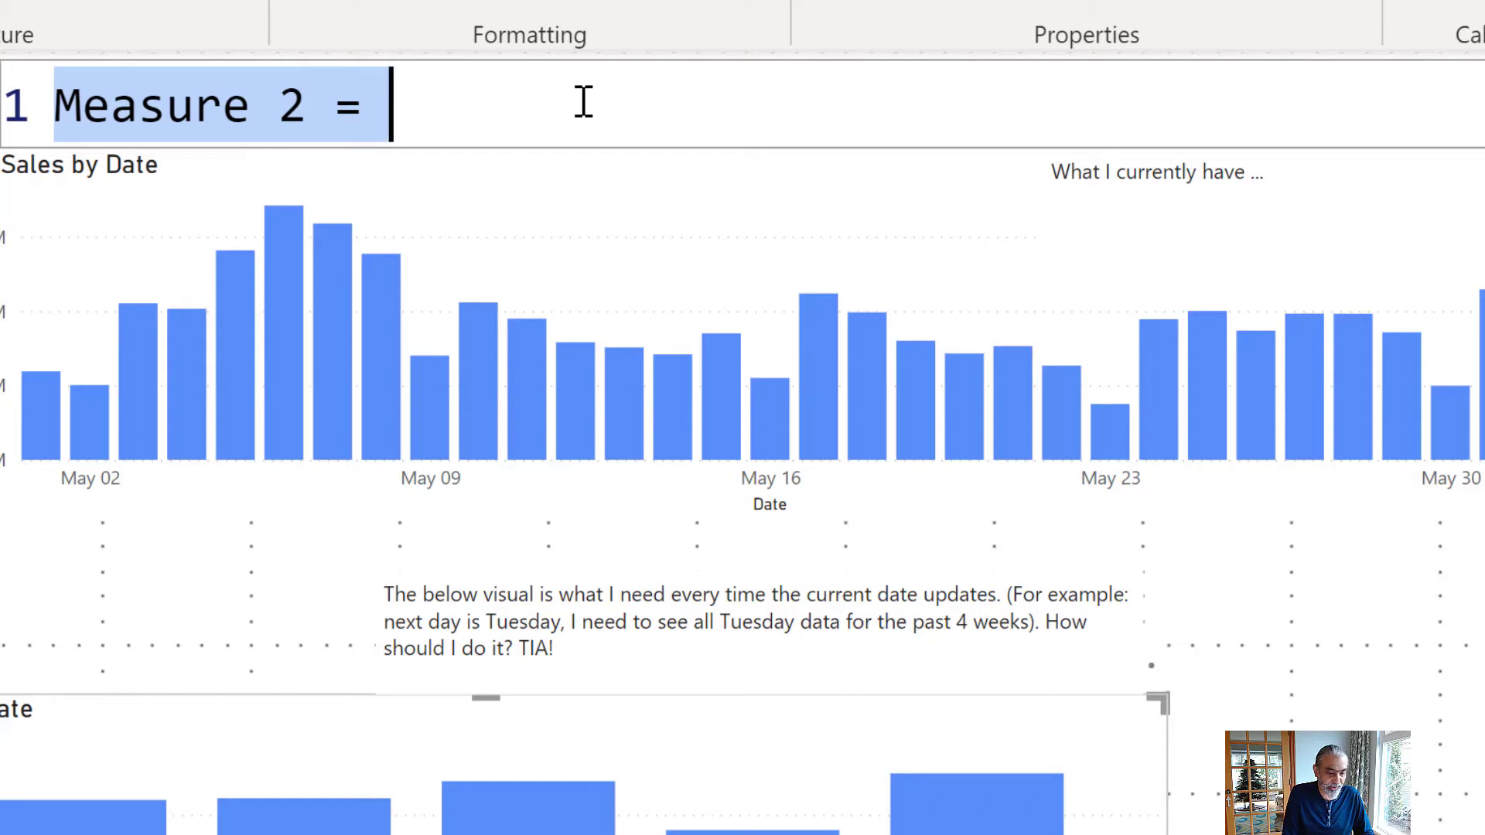
type("Same Dasy")
key("BackSpace")
key("BackSpace")
type("y")
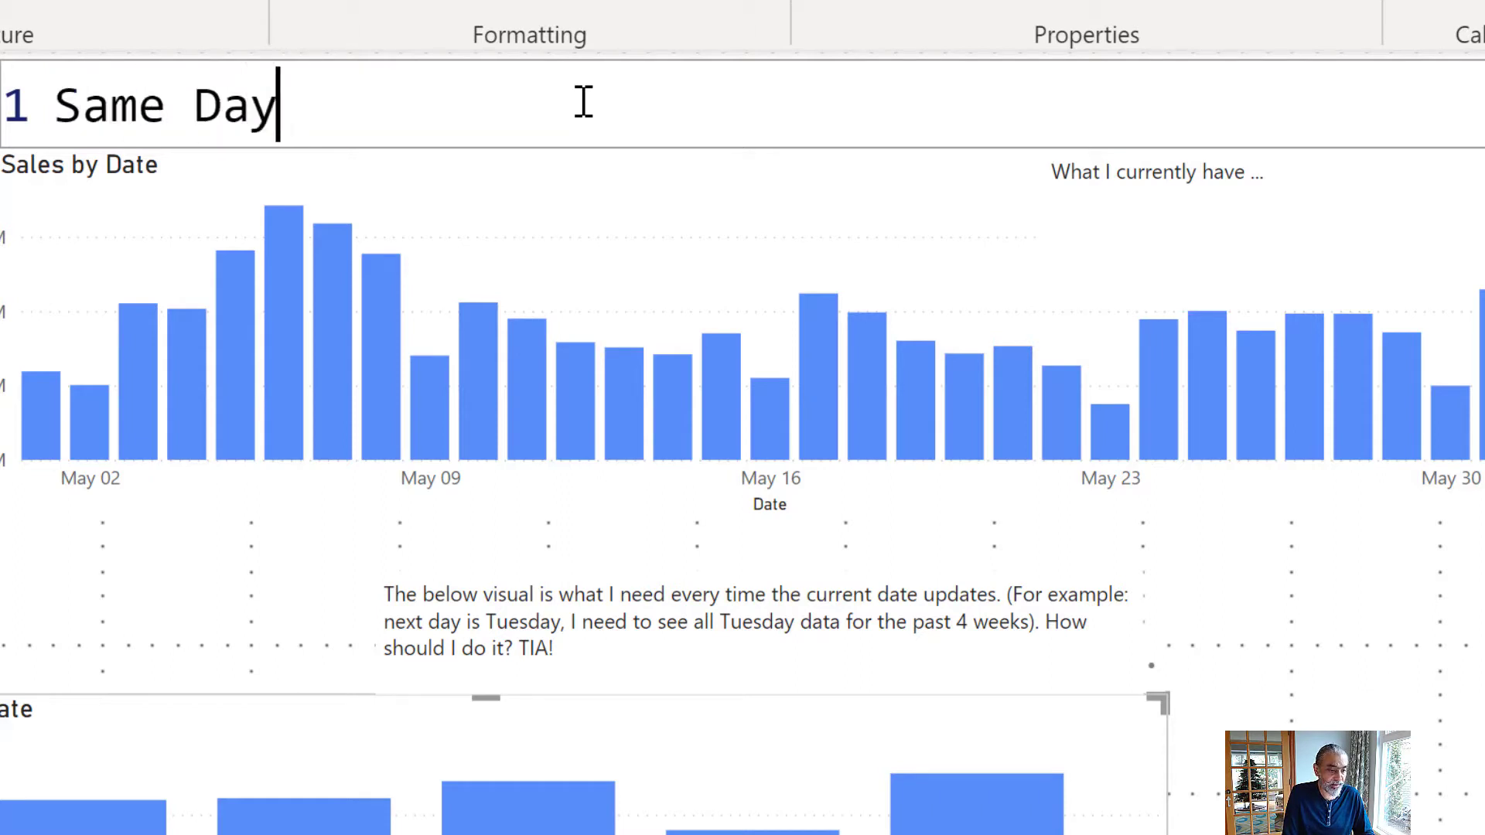
type(" Sales Measure ")
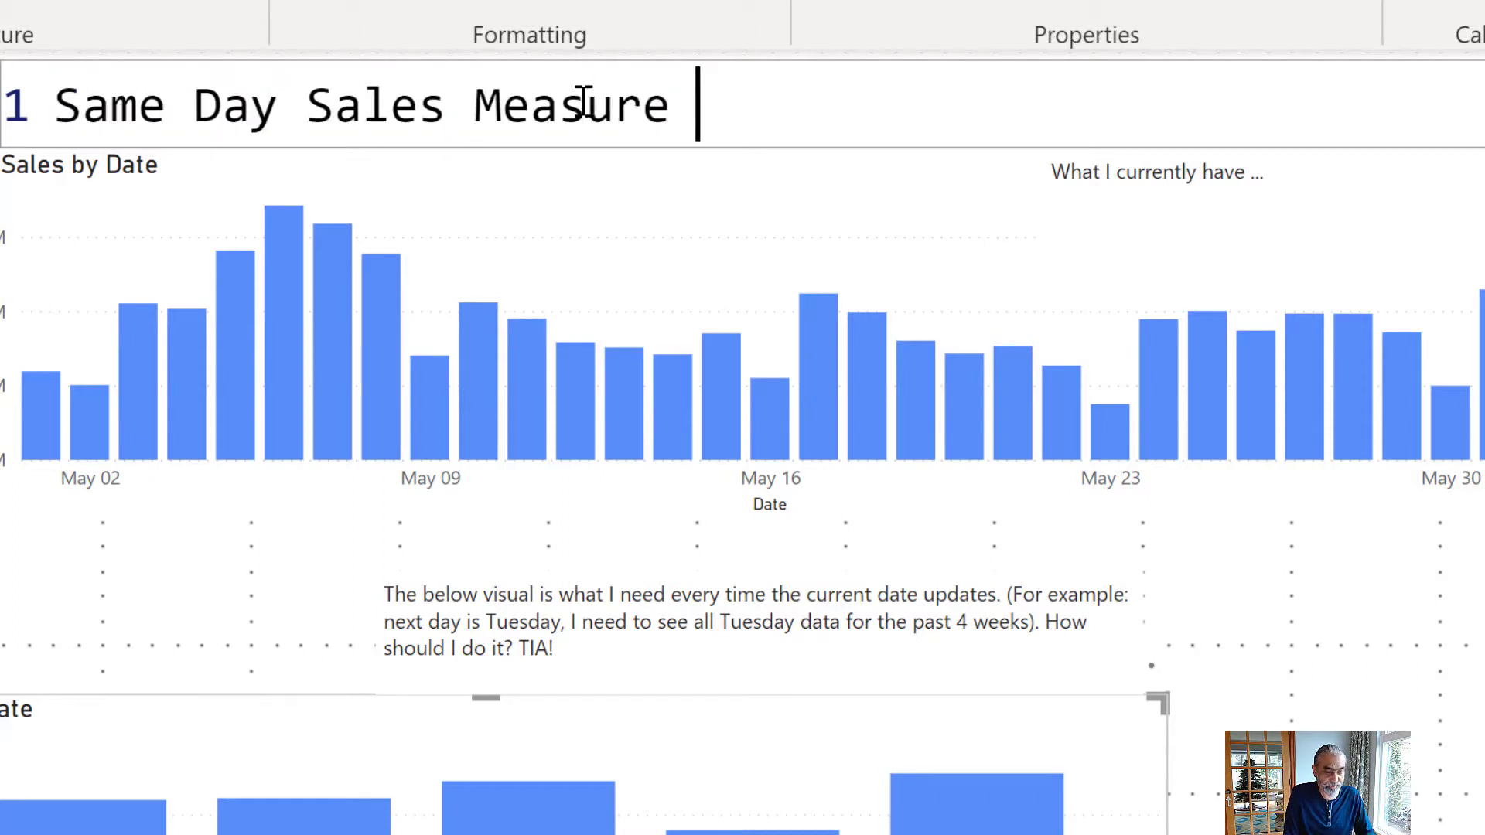
type("=")
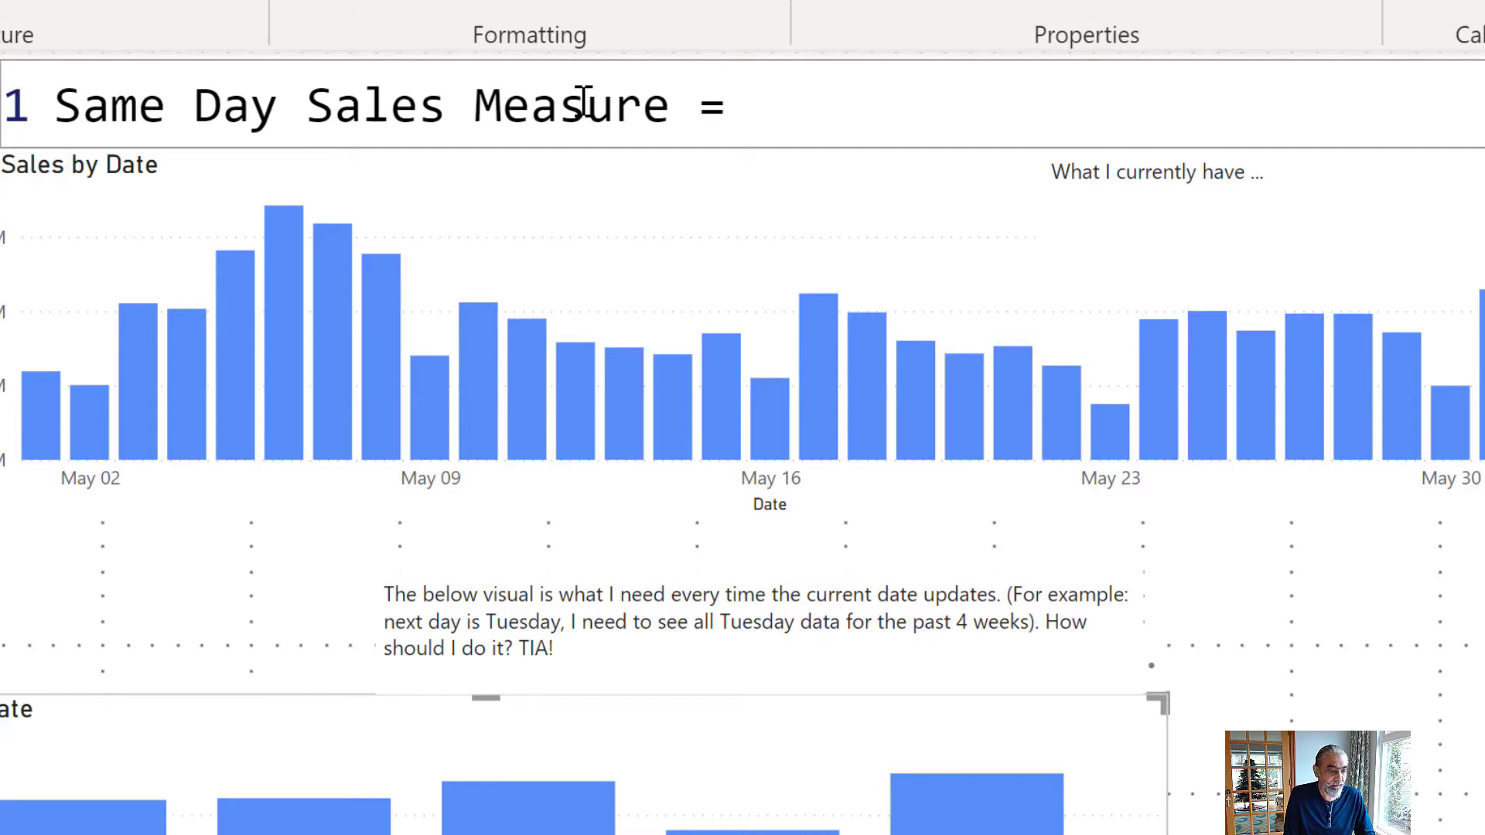
key("shift+Return")
- Begin the variable __lastTransactionDate as a CALCULATE expression
type("VAR ")
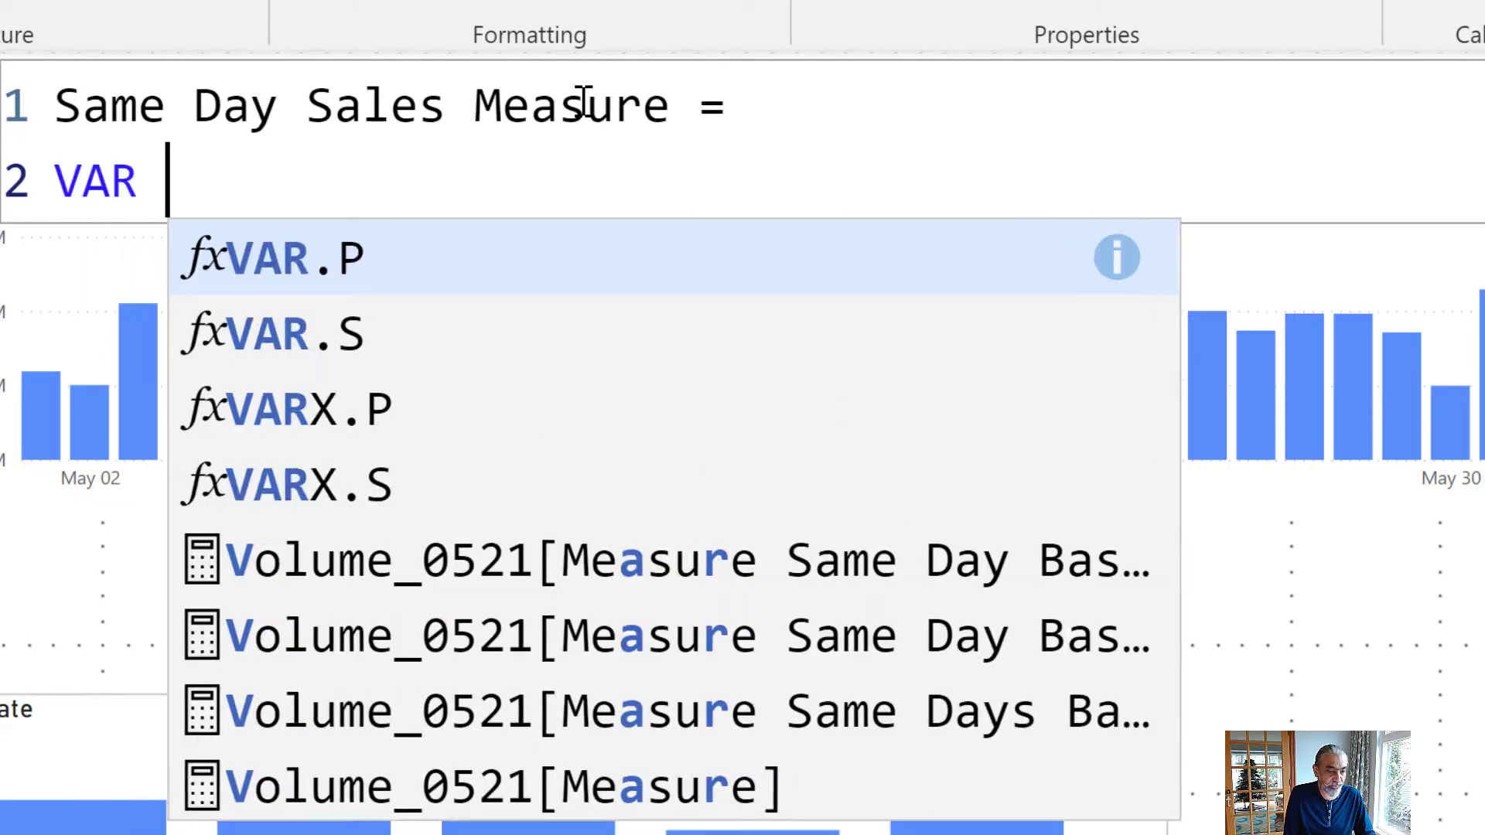
type("__last")
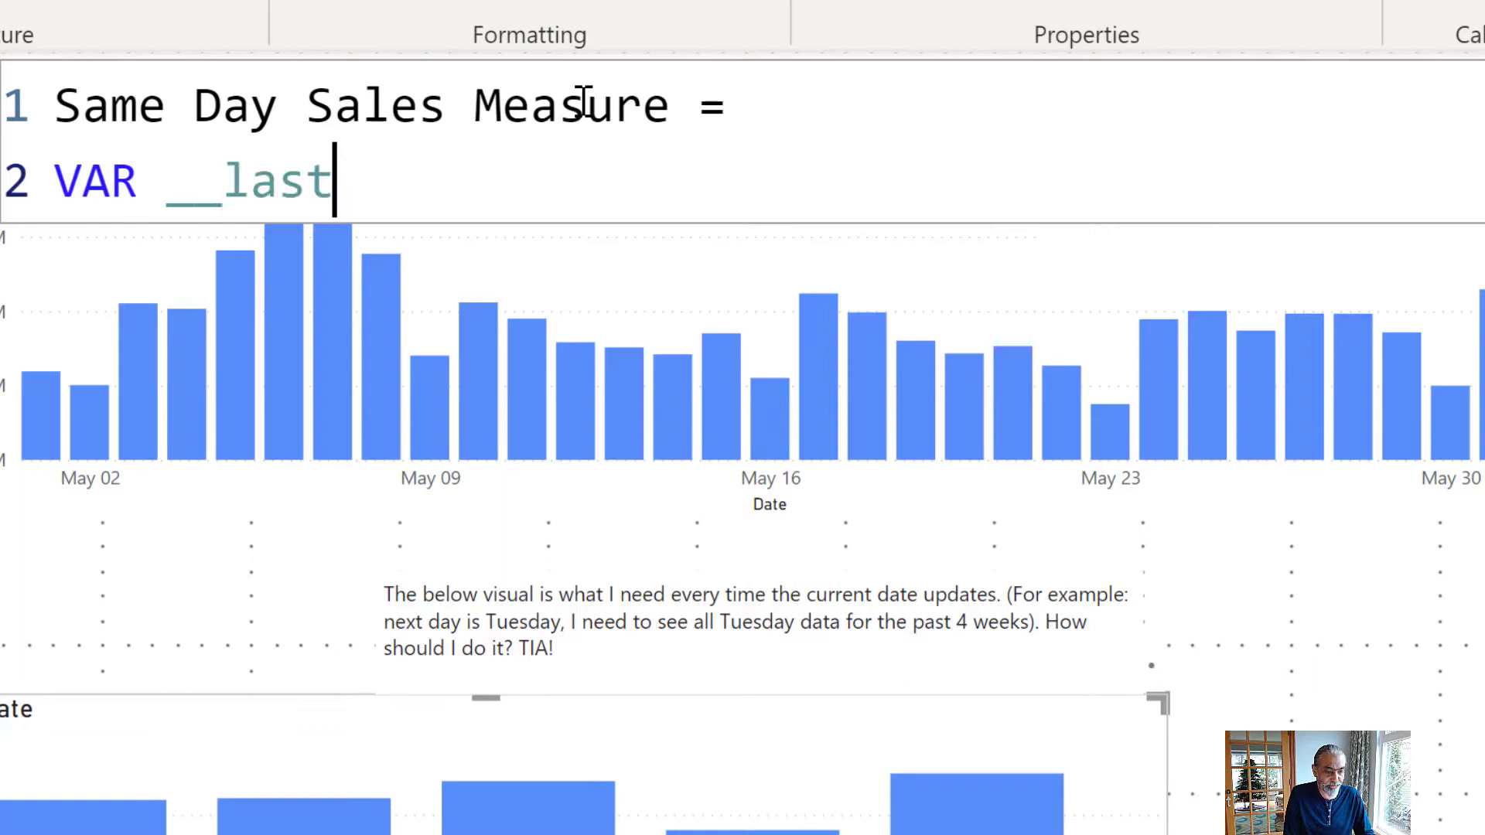
type("TransactionDate ")
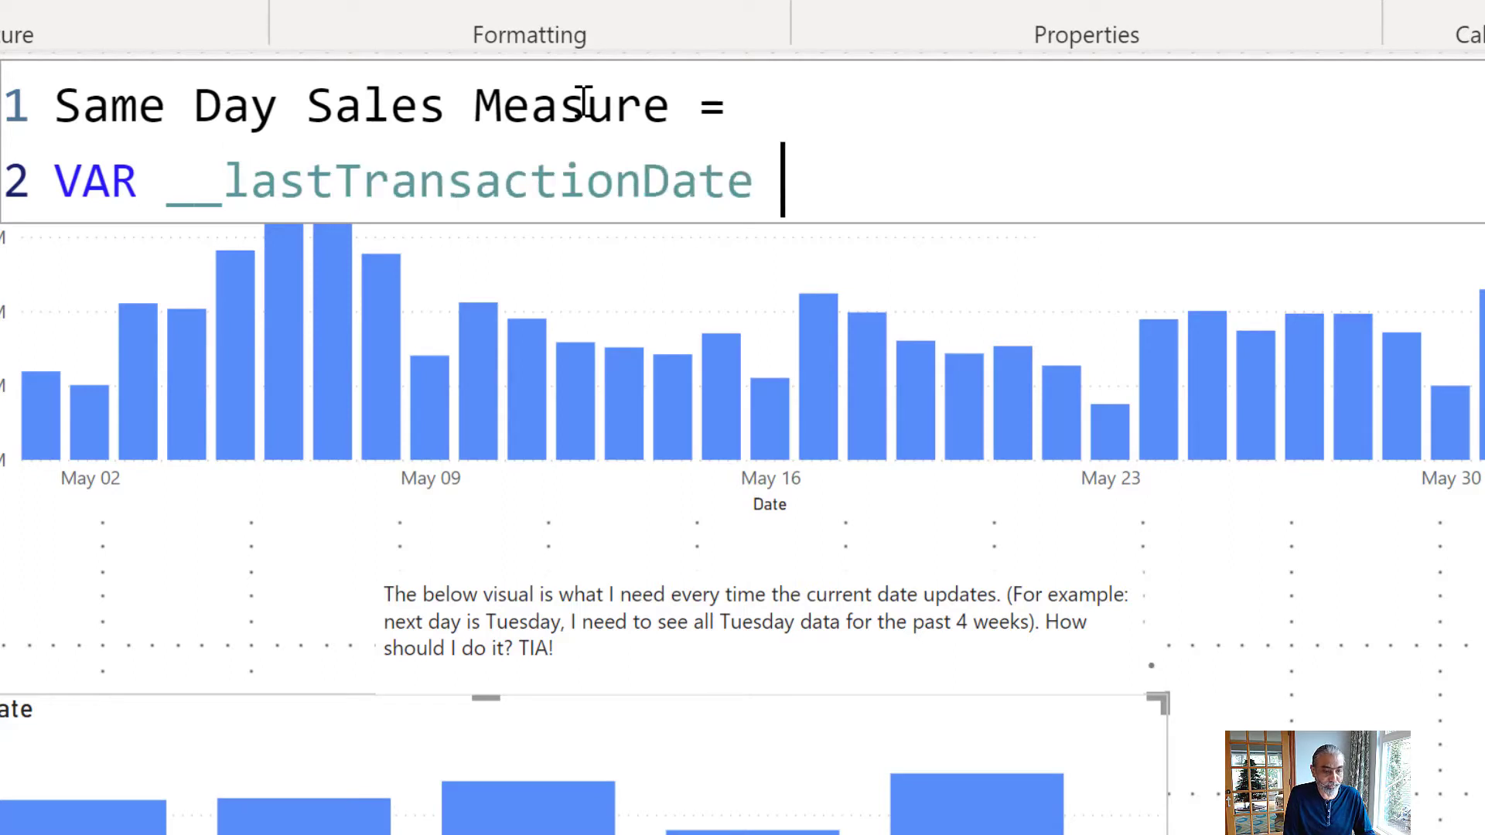
type("=")
key("shift+Return")
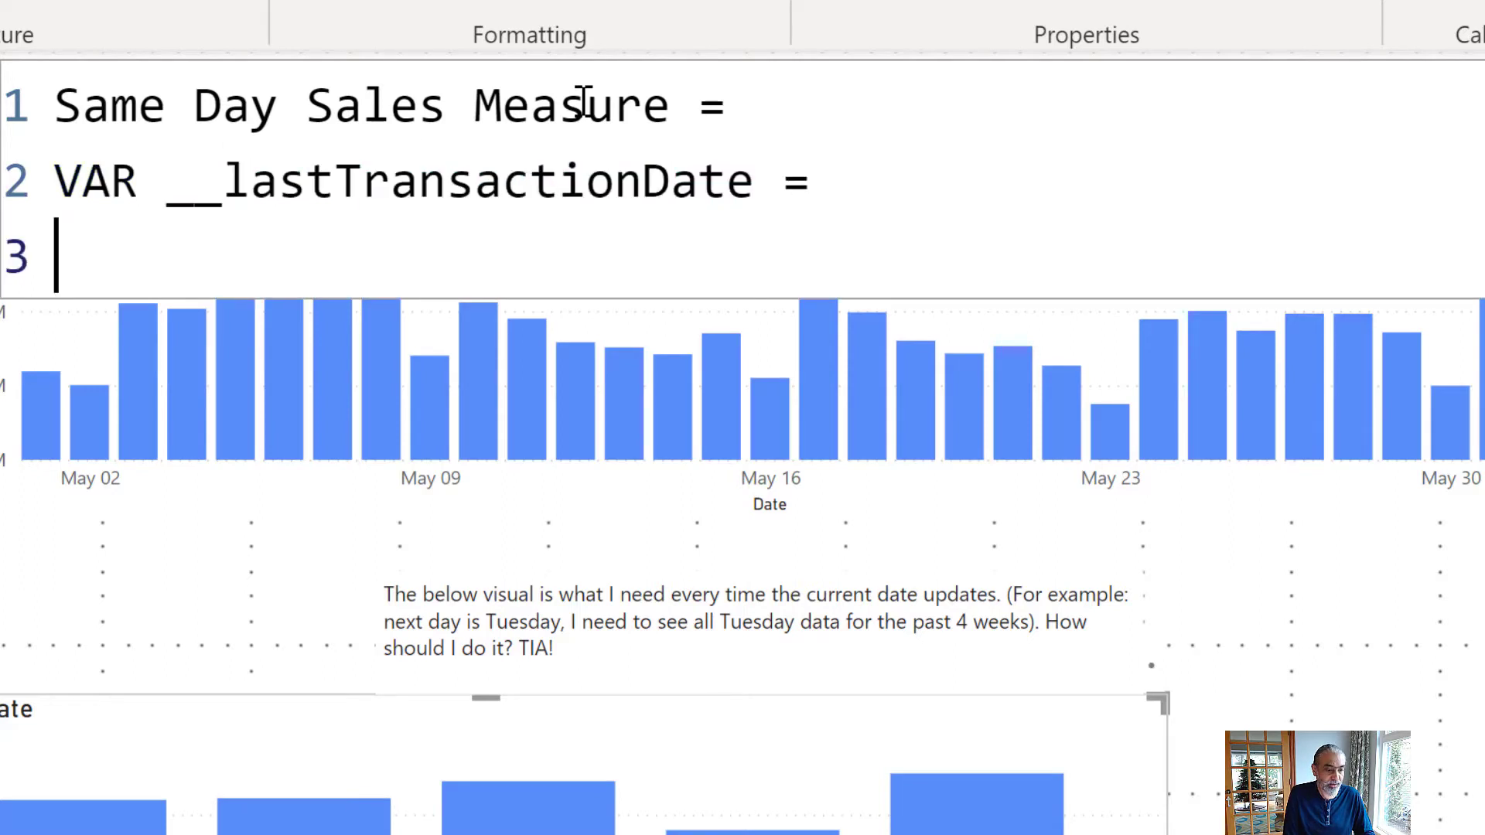
key("Tab")
type("CALCULATE (")
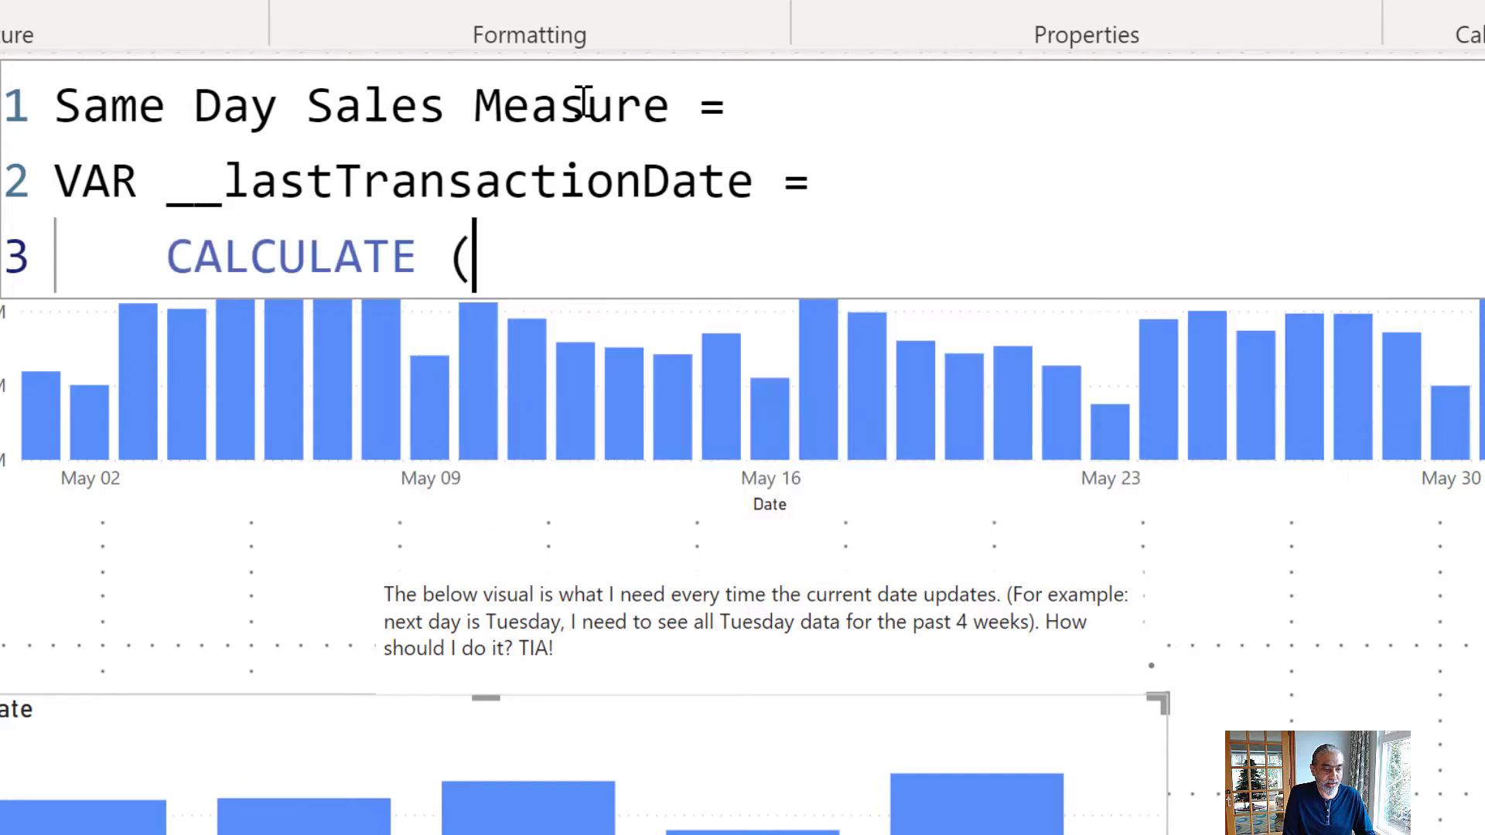
key("shift+Return")
key("Tab")
- Use MAX( Volume_0521[PUP Date] ) as the expression inside CALCULATE
type("MX")
key("BackSpace")
key("BackSpace")
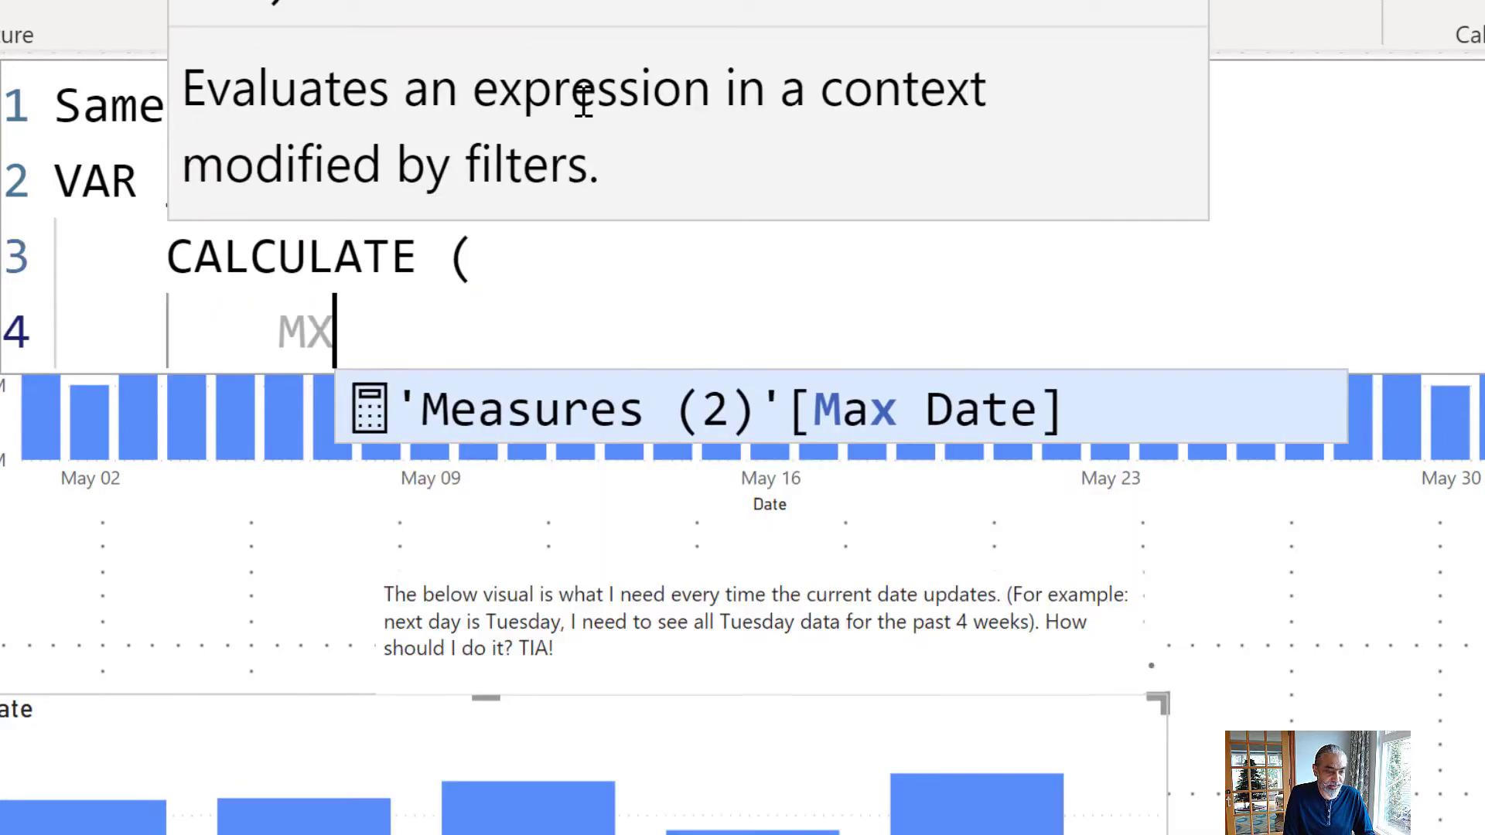
type("AX ( PU")
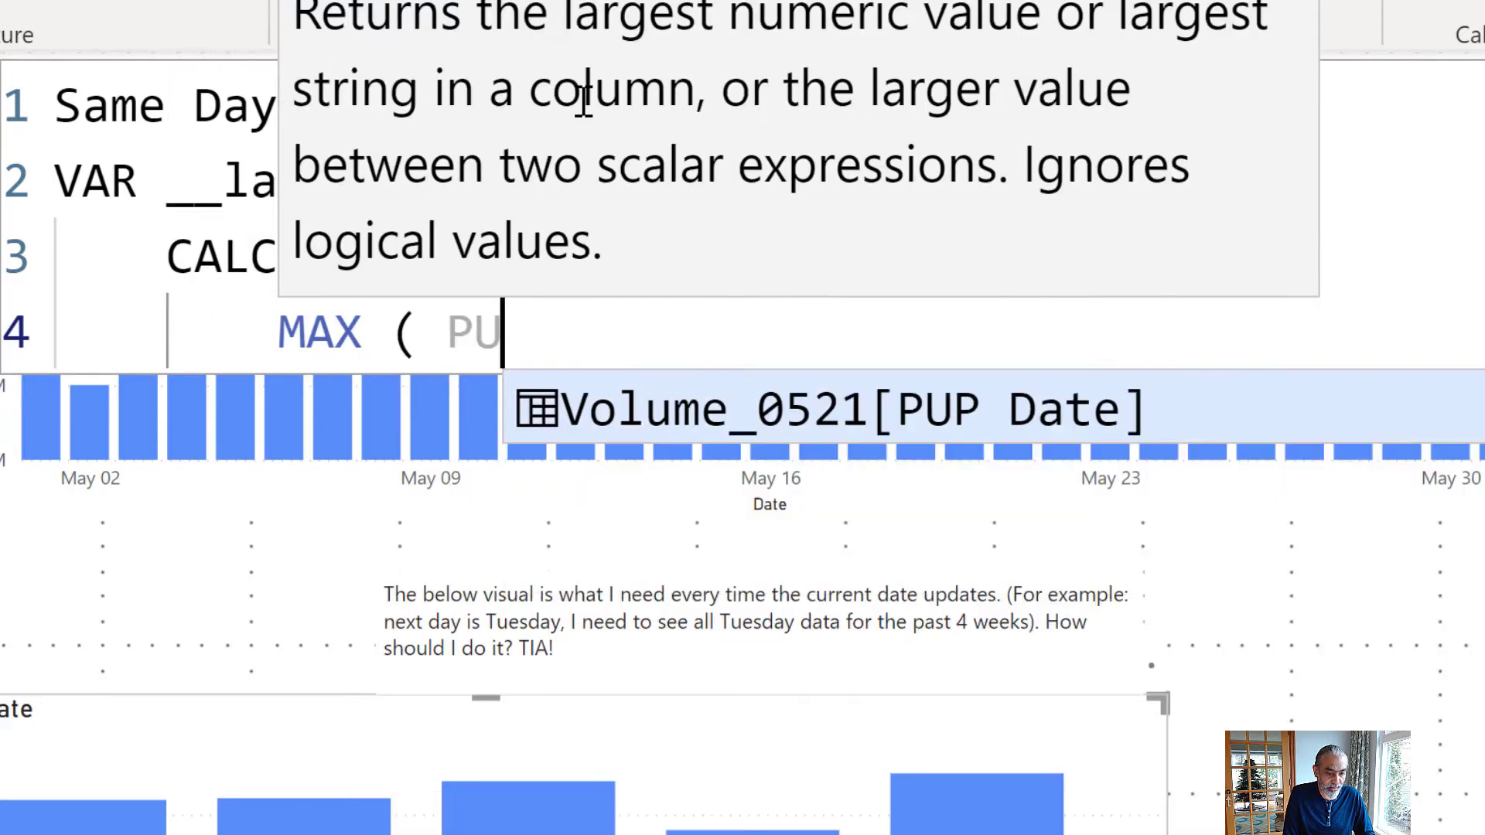
key("Tab")
type(")")
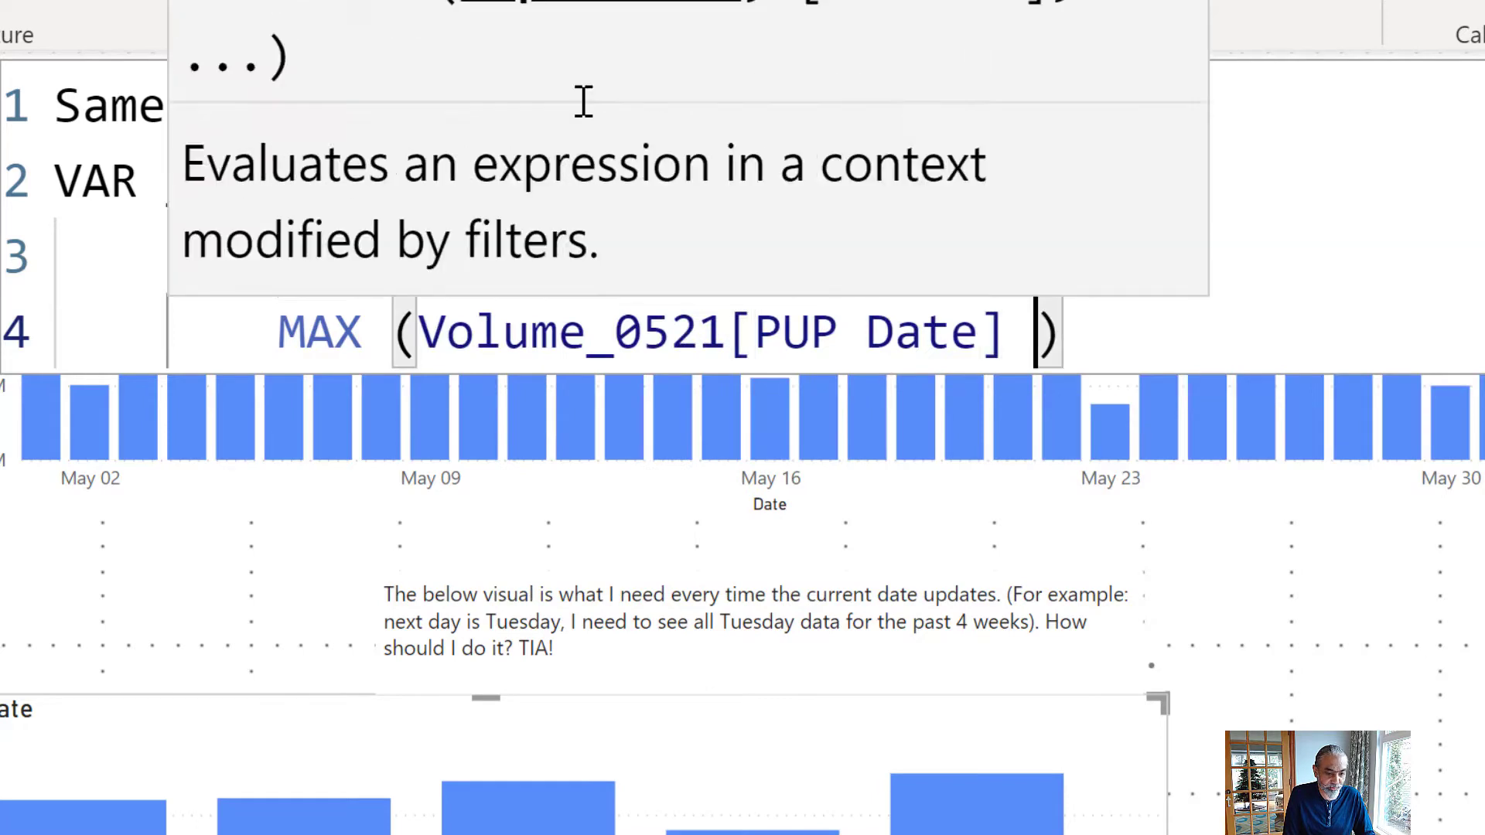
key("ctrl+Left")
key("ctrl+Left")
key("ctrl+Left")
key("ctrl+Left")
key("ctrl+Left")
key("ctrl+Left")
key("ctrl+Left")
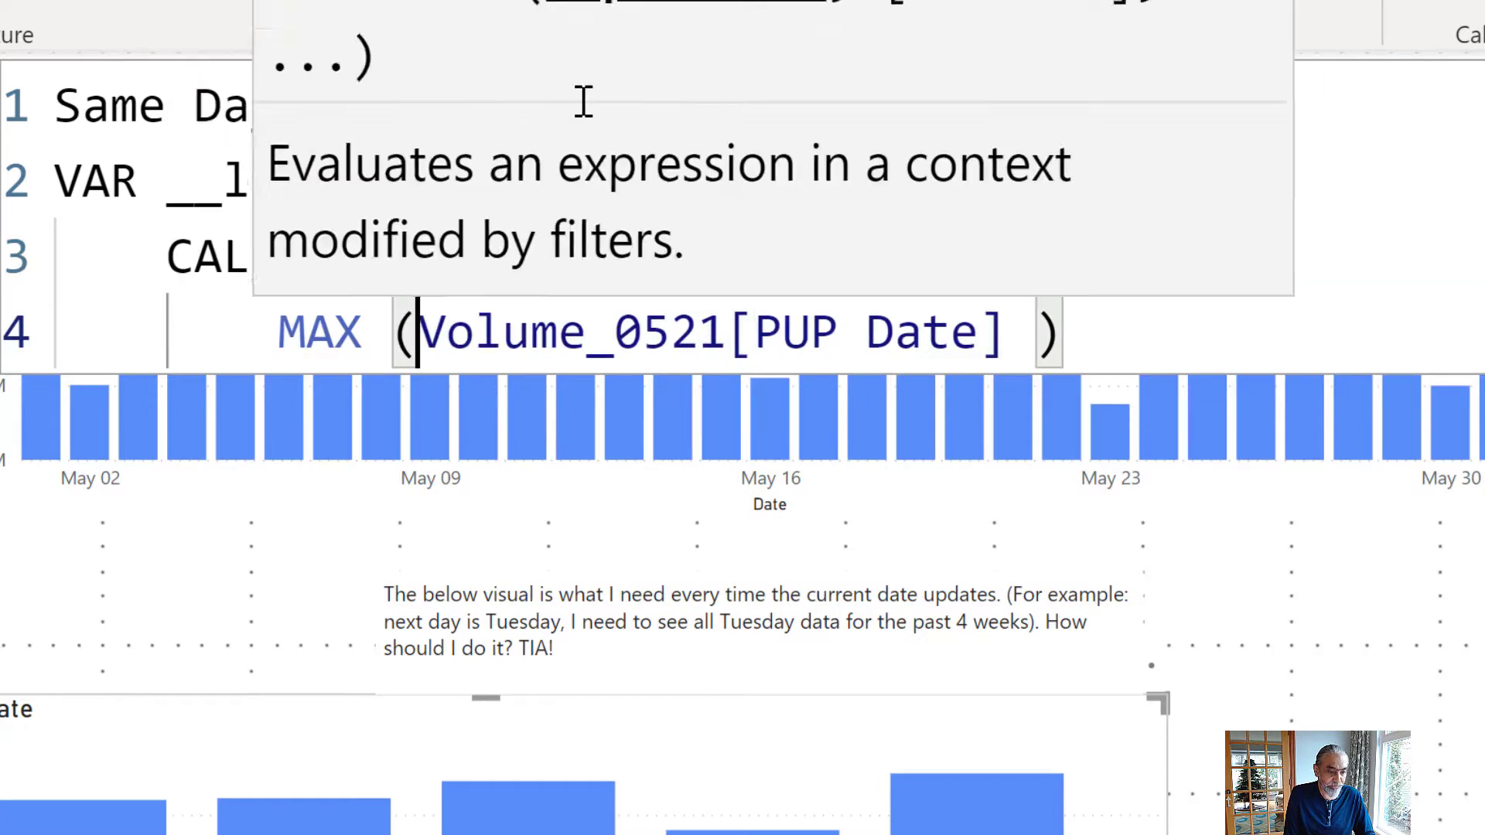
key("Right")
key("ctrl+Right")
key("ctrl+Right")
key("ctrl+Right")
key("ctrl+Right")
key("ctrl+Right")
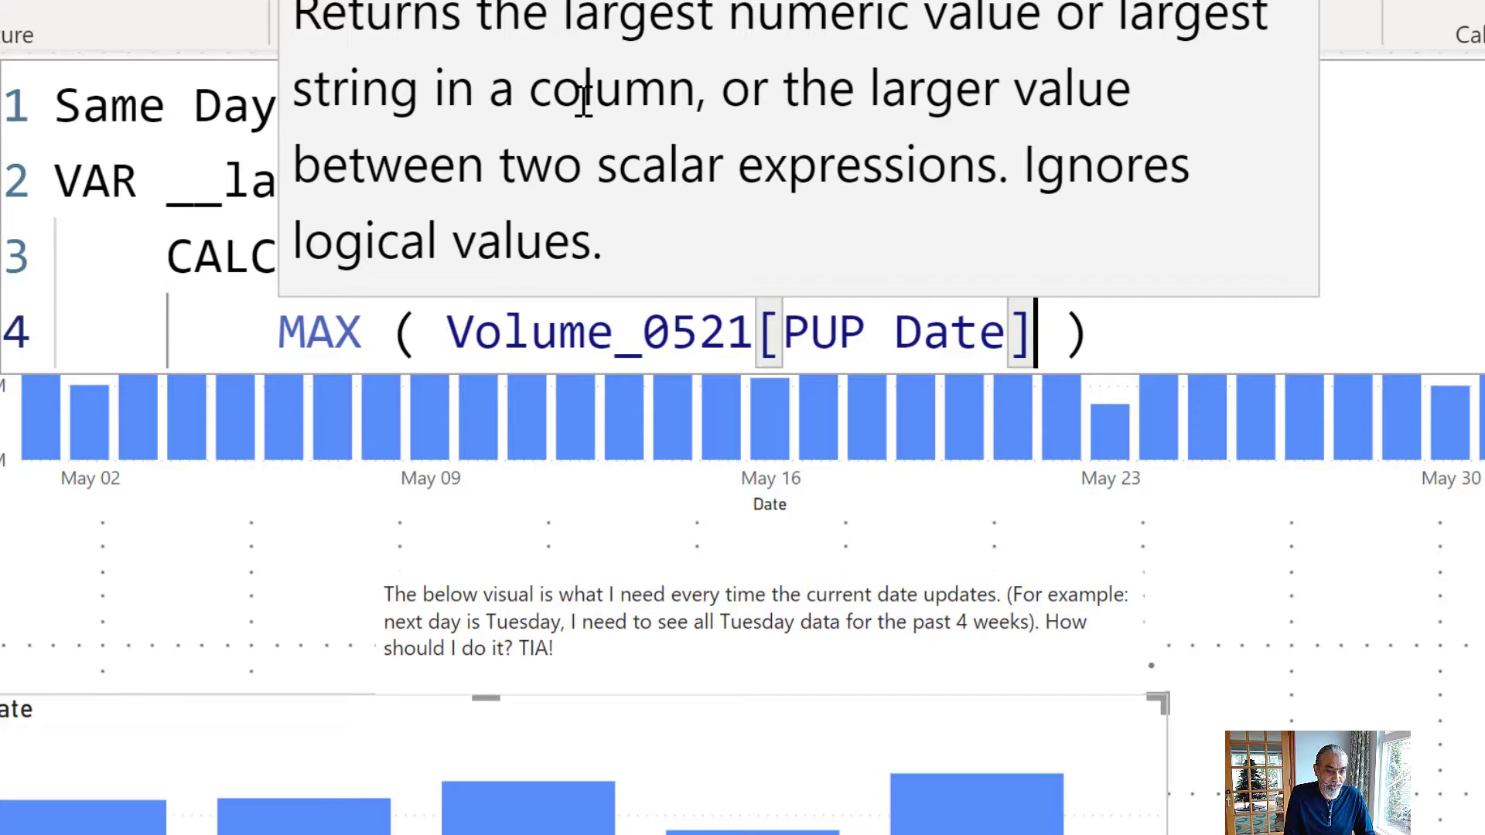
type(",")
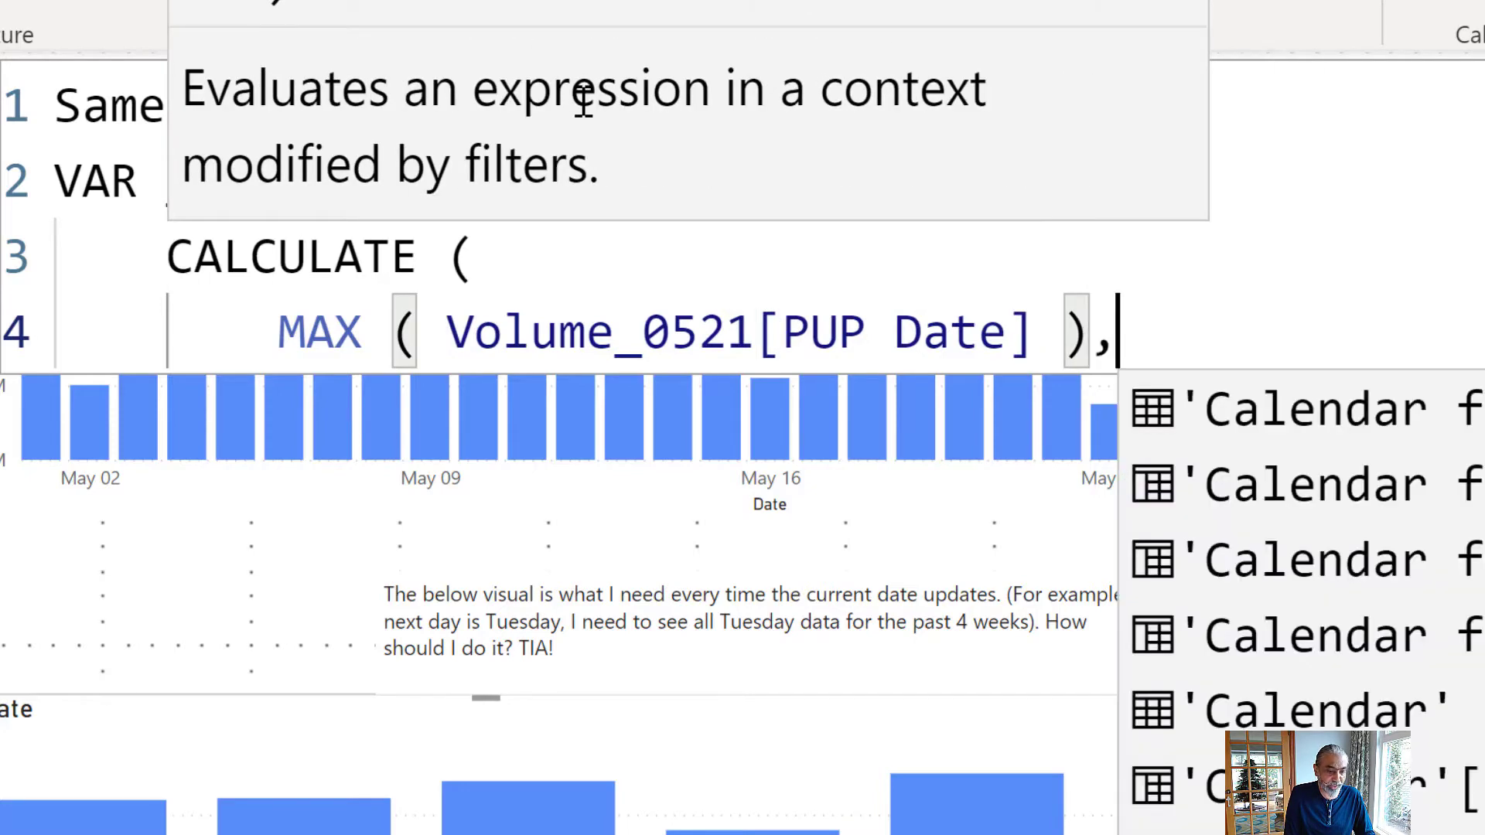
- Add ALL( Volume_0521 ) as the filter argument and close CALCULATE
key("Return")
type("ALL")
key("Escape")
type("( ")
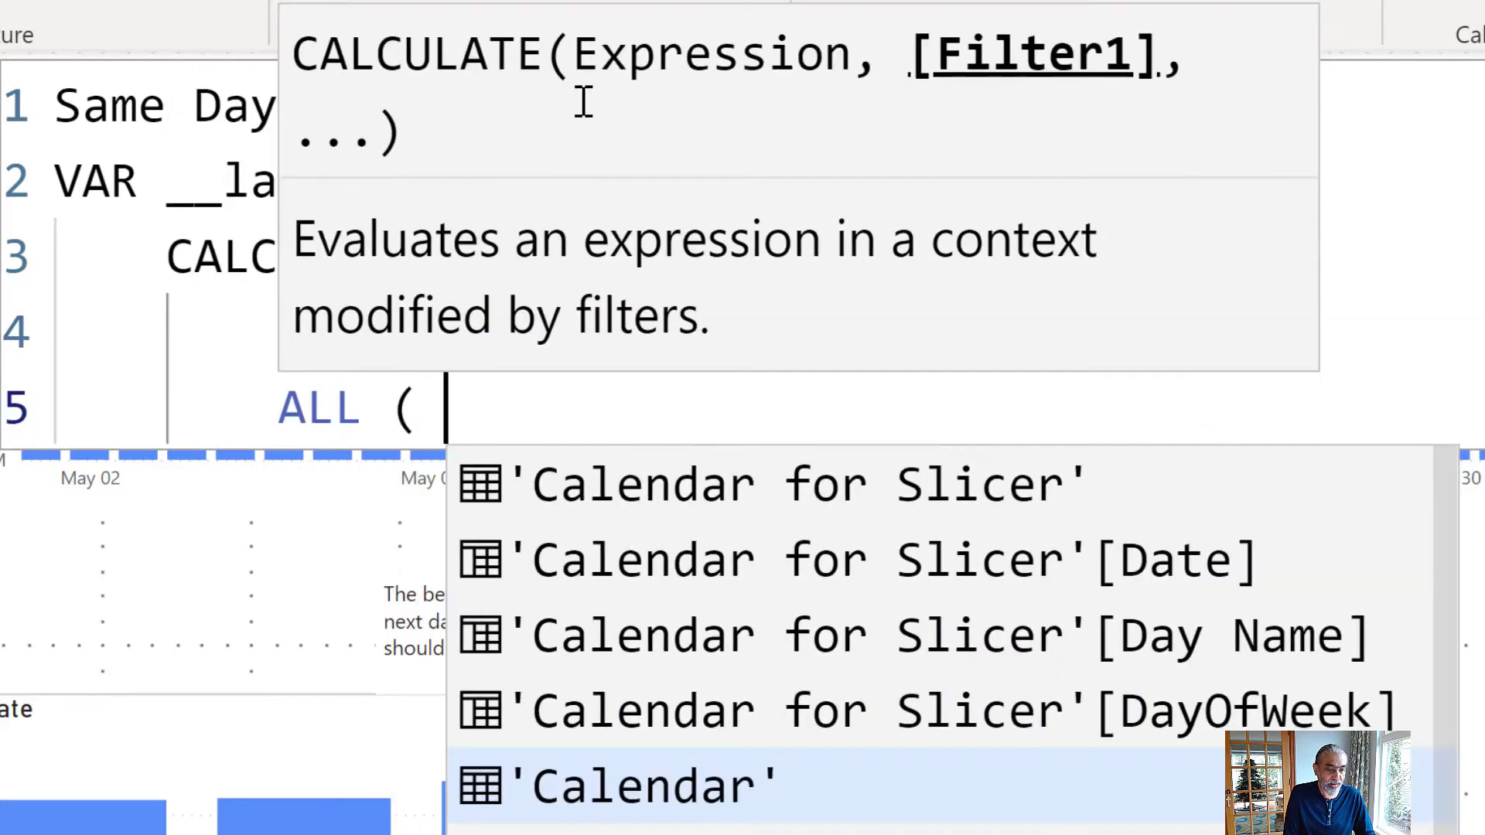
type("vo")
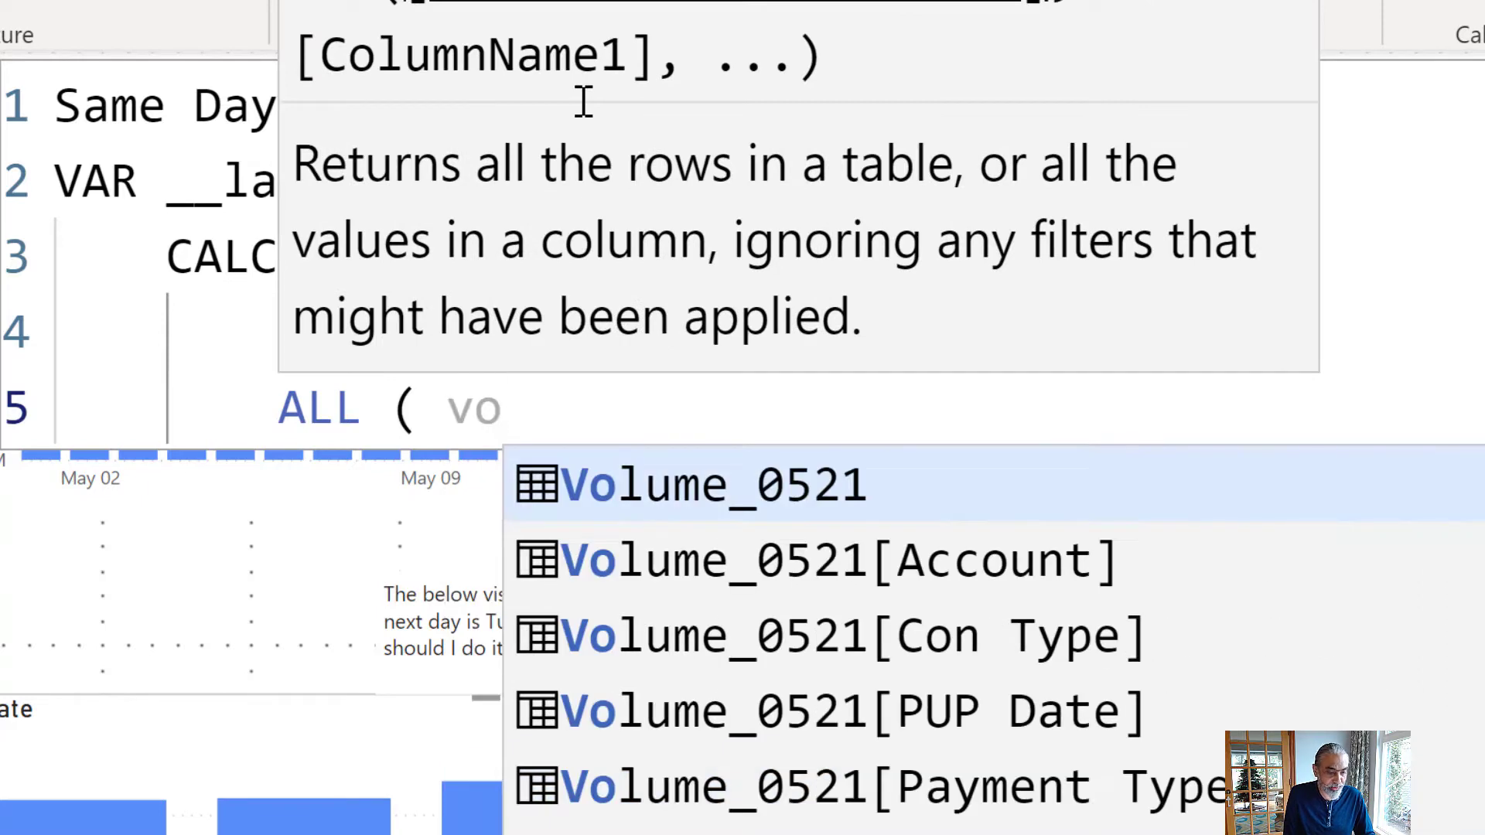
key("Tab")
type(")")
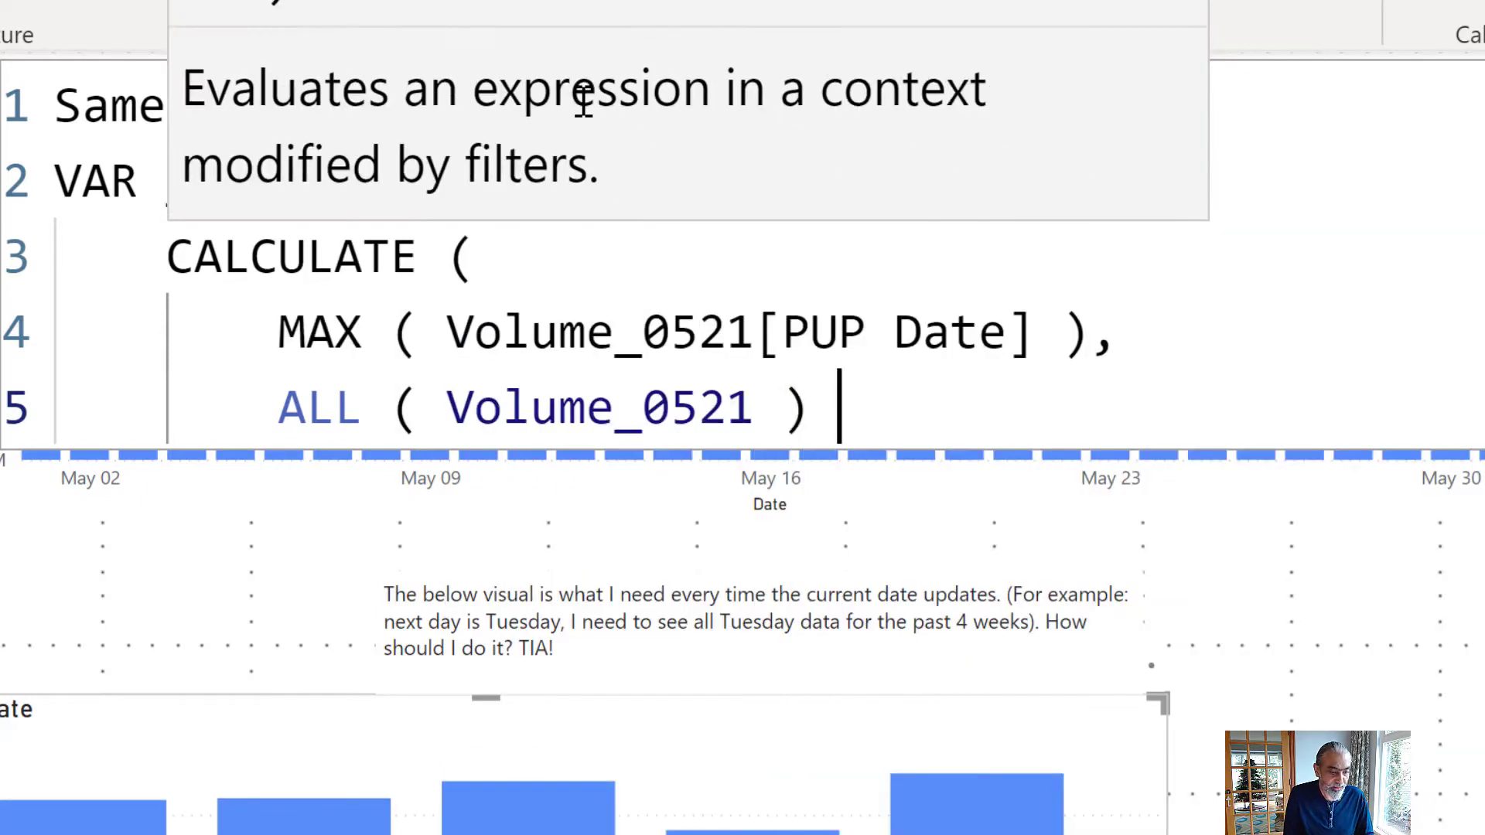
key("shift+Return")
type(")")
- Make the measure RETURN __lastTransactionDate
key("shift+Return")
type("RTU")
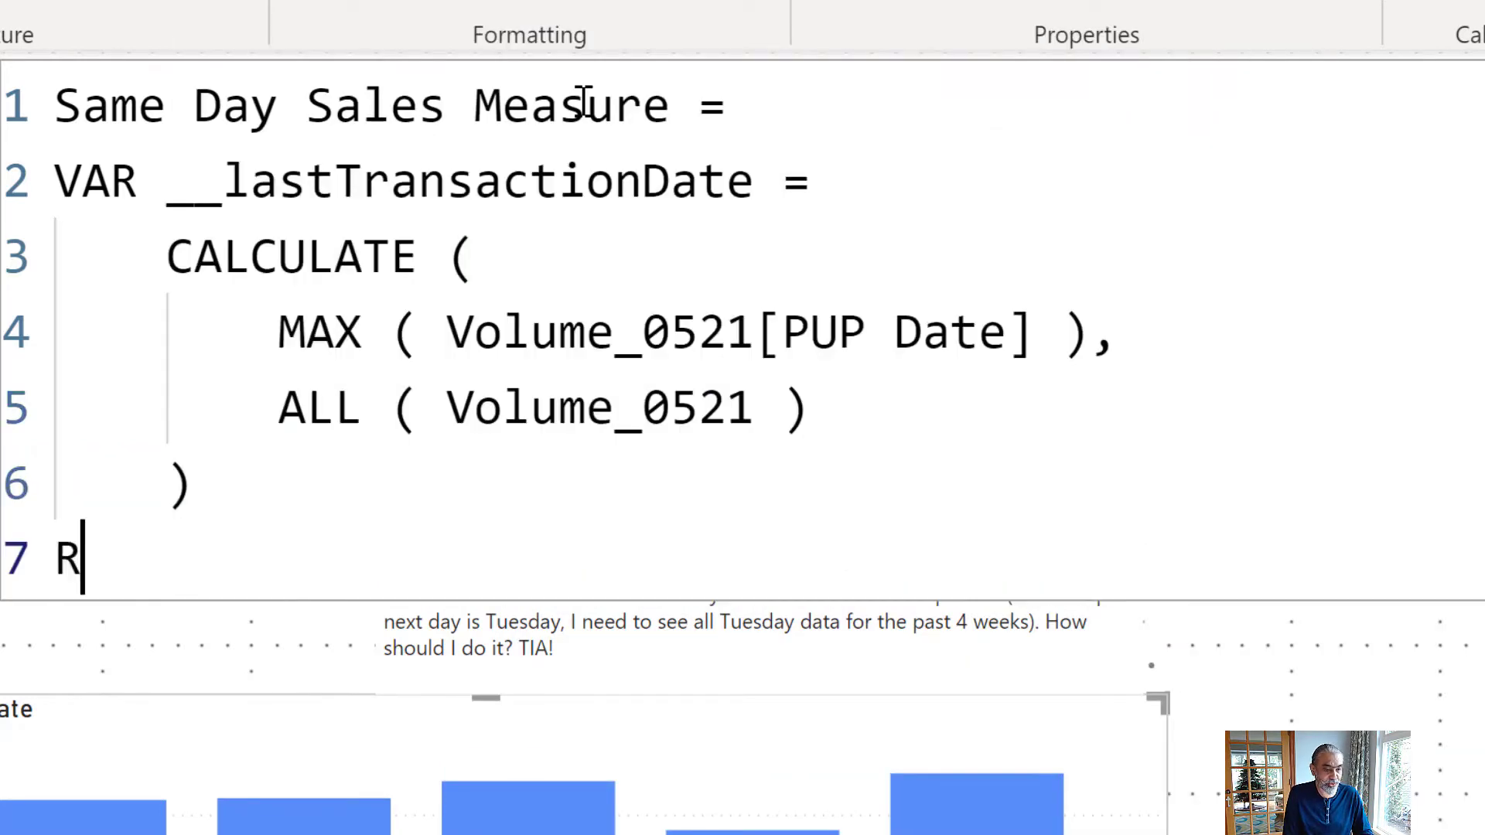
key("BackSpace")
key("BackSpace")
type("ETU")
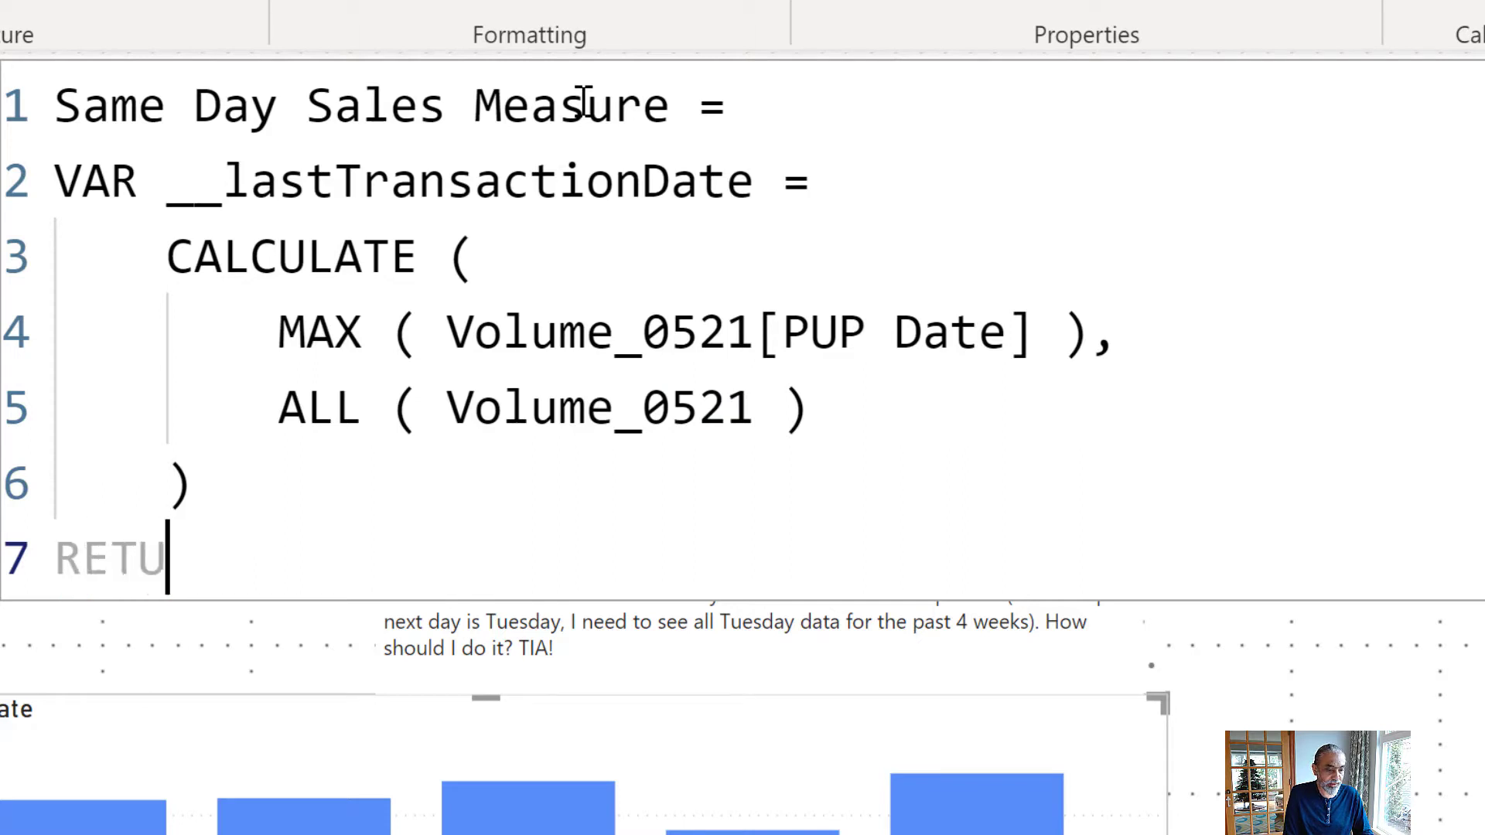
type("RN __lastTransactionDate")
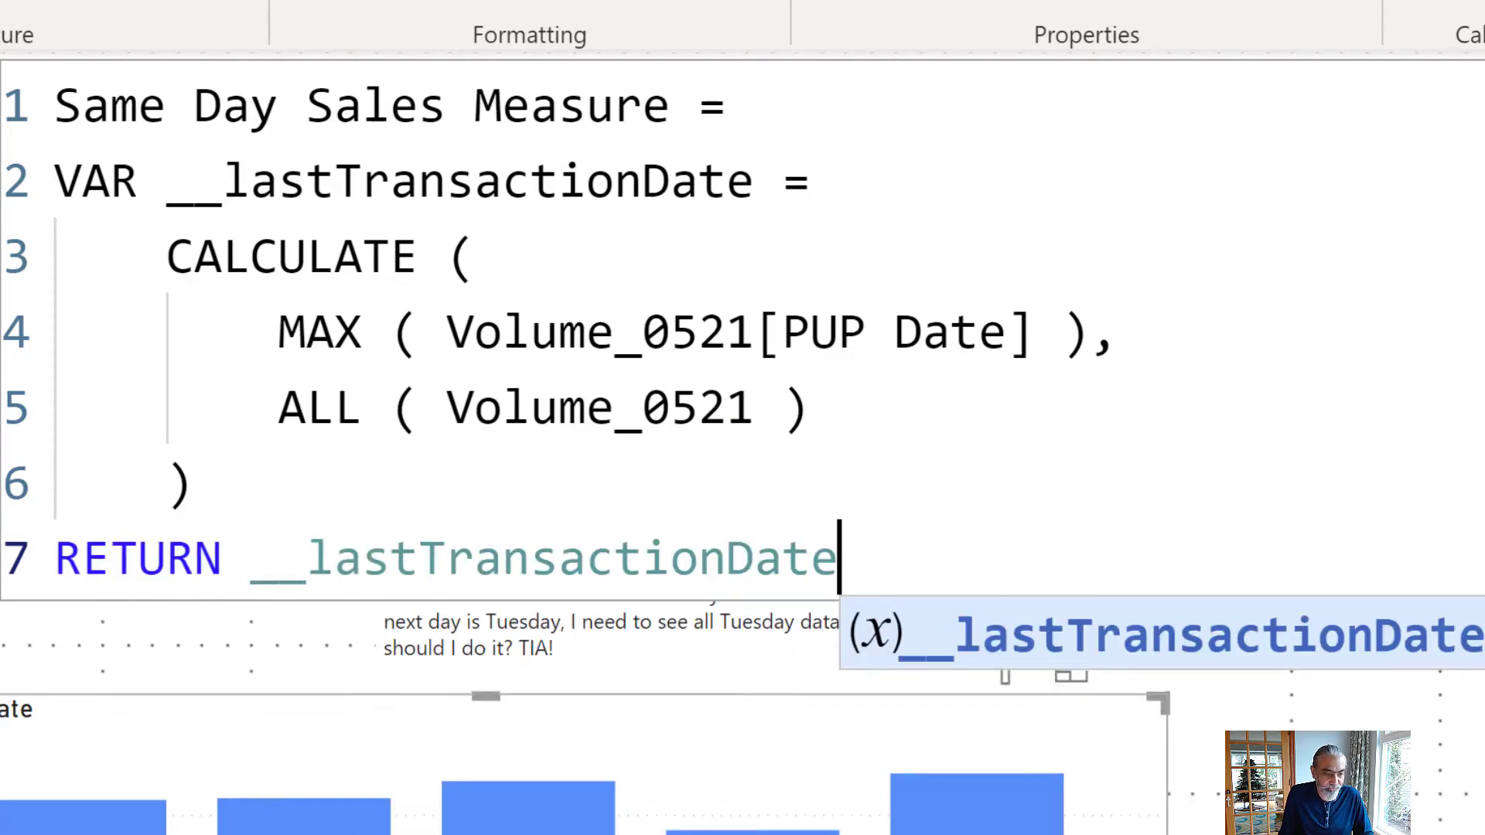
key("Escape")
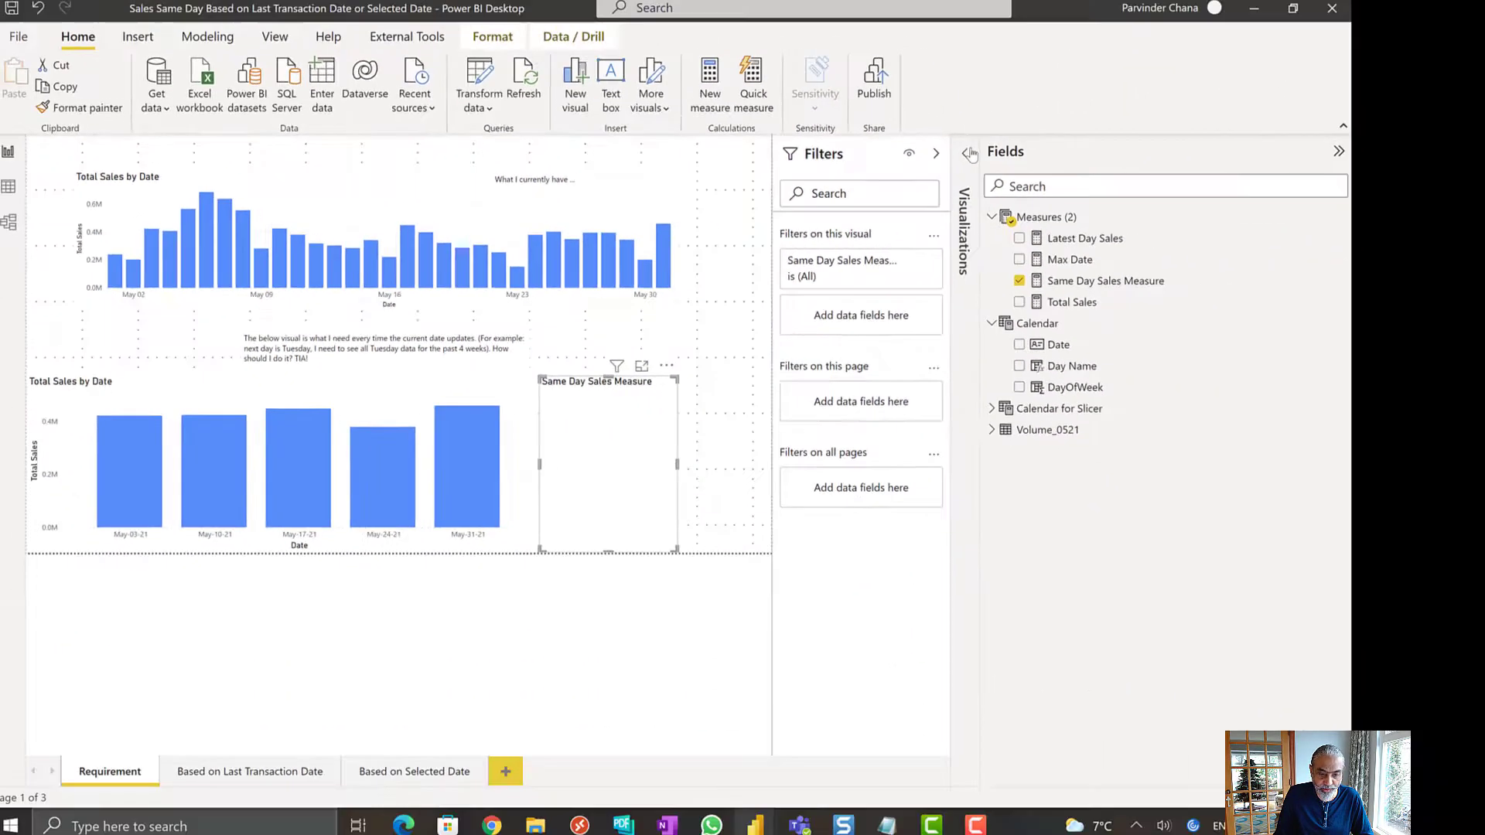
- Show the measure as a Card, widened so 31/05/2021 12:00:00 AM fits
left_click(965, 155)
left_click(956, 251)
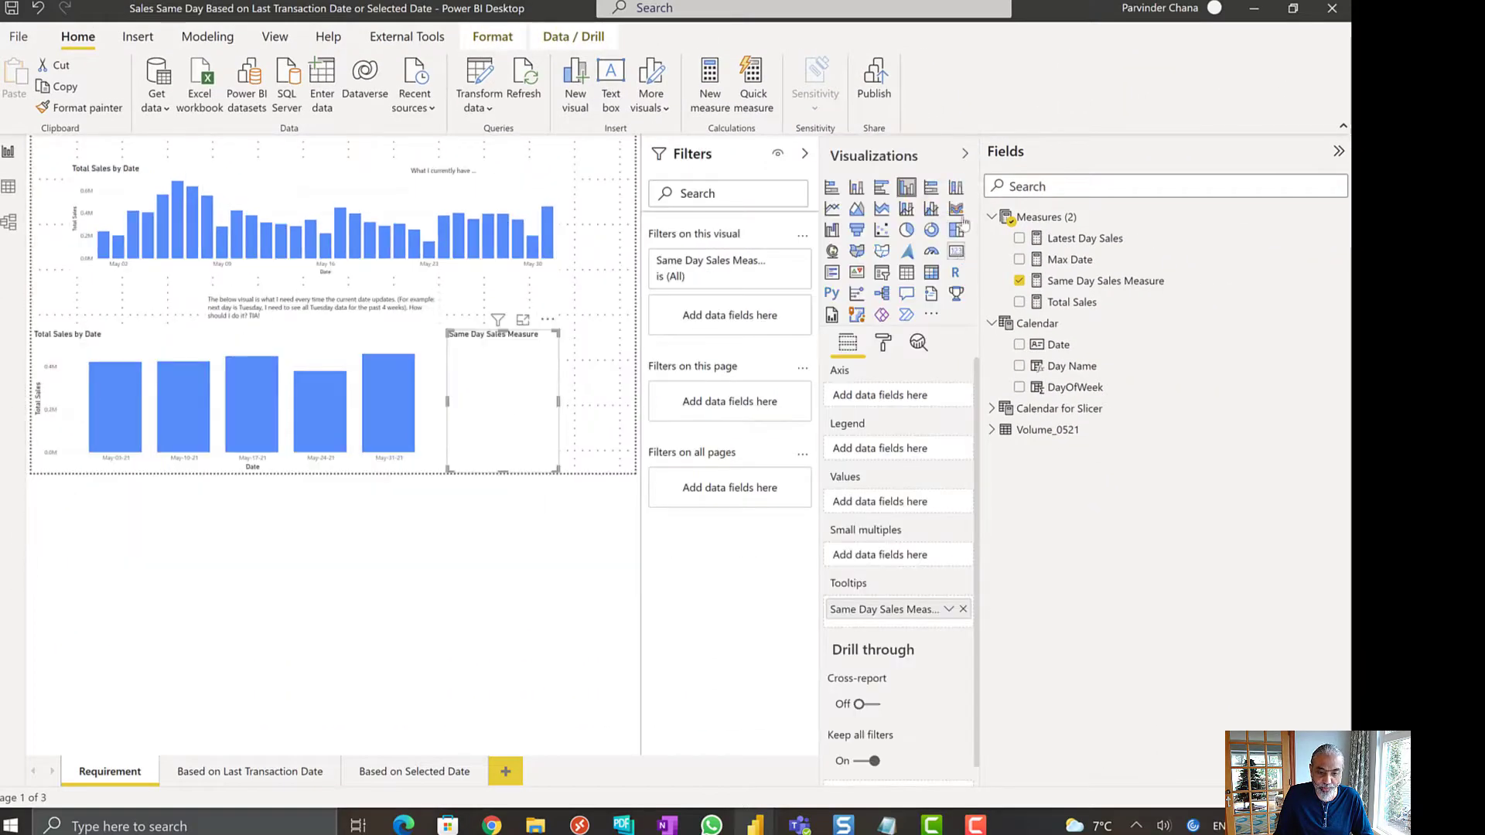
left_click(965, 155)
left_click(1338, 151)
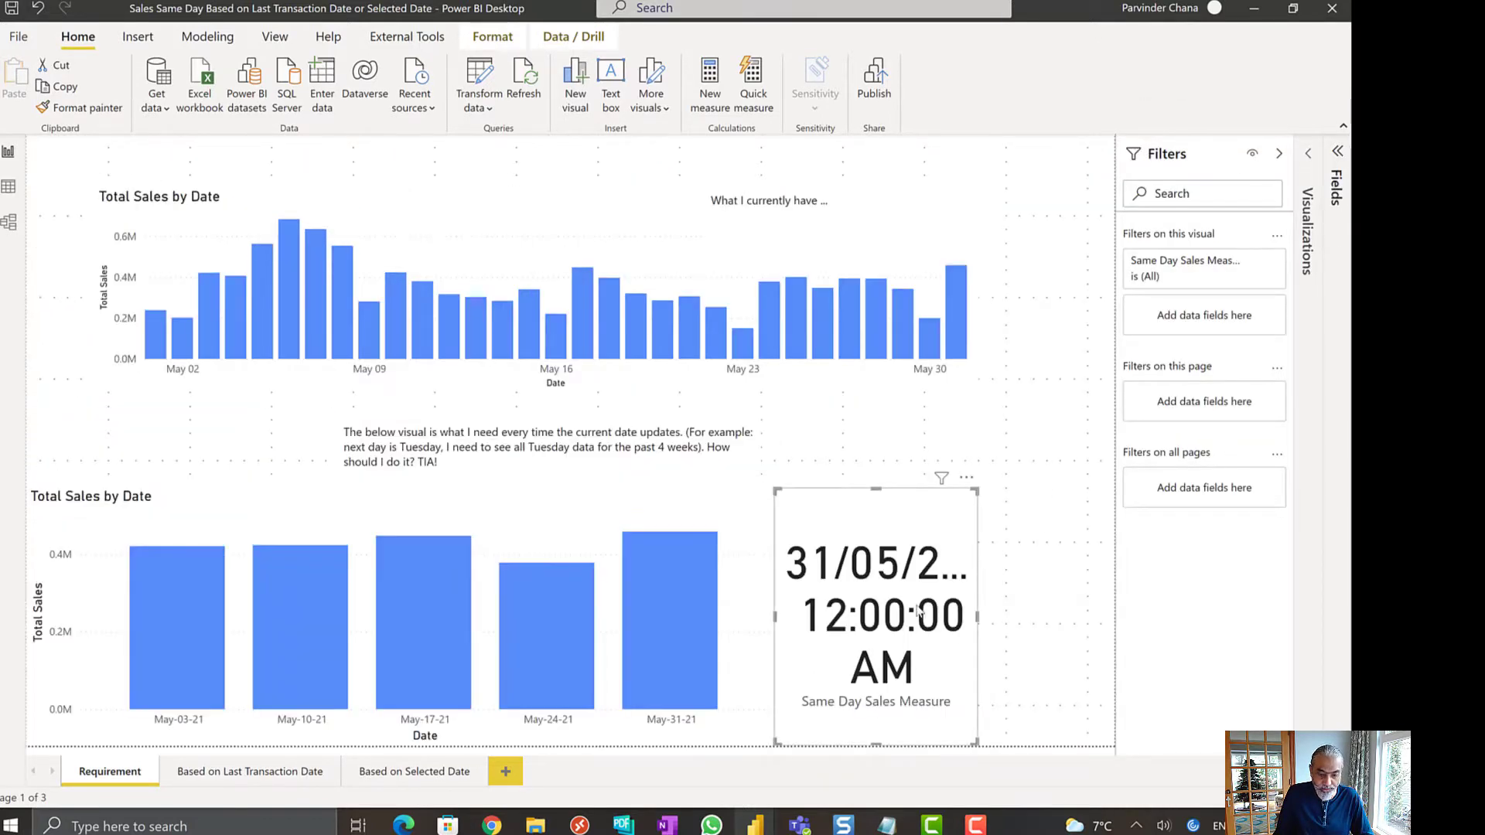
left_click_drag(974, 615, 1077, 619)
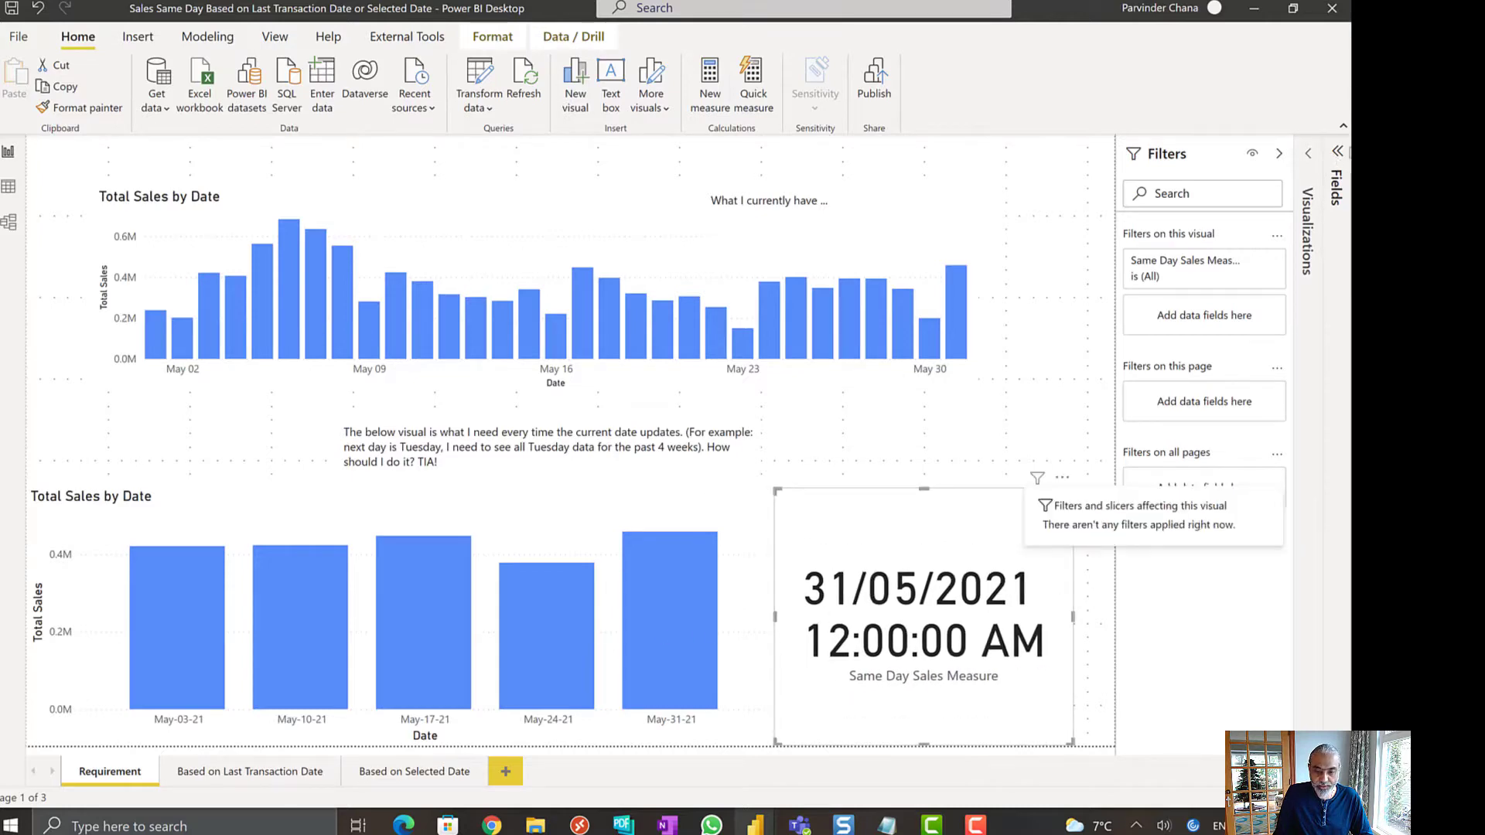
- Select Same Day Sales Measure under the Measures table in the Fields pane
left_click(1338, 152)
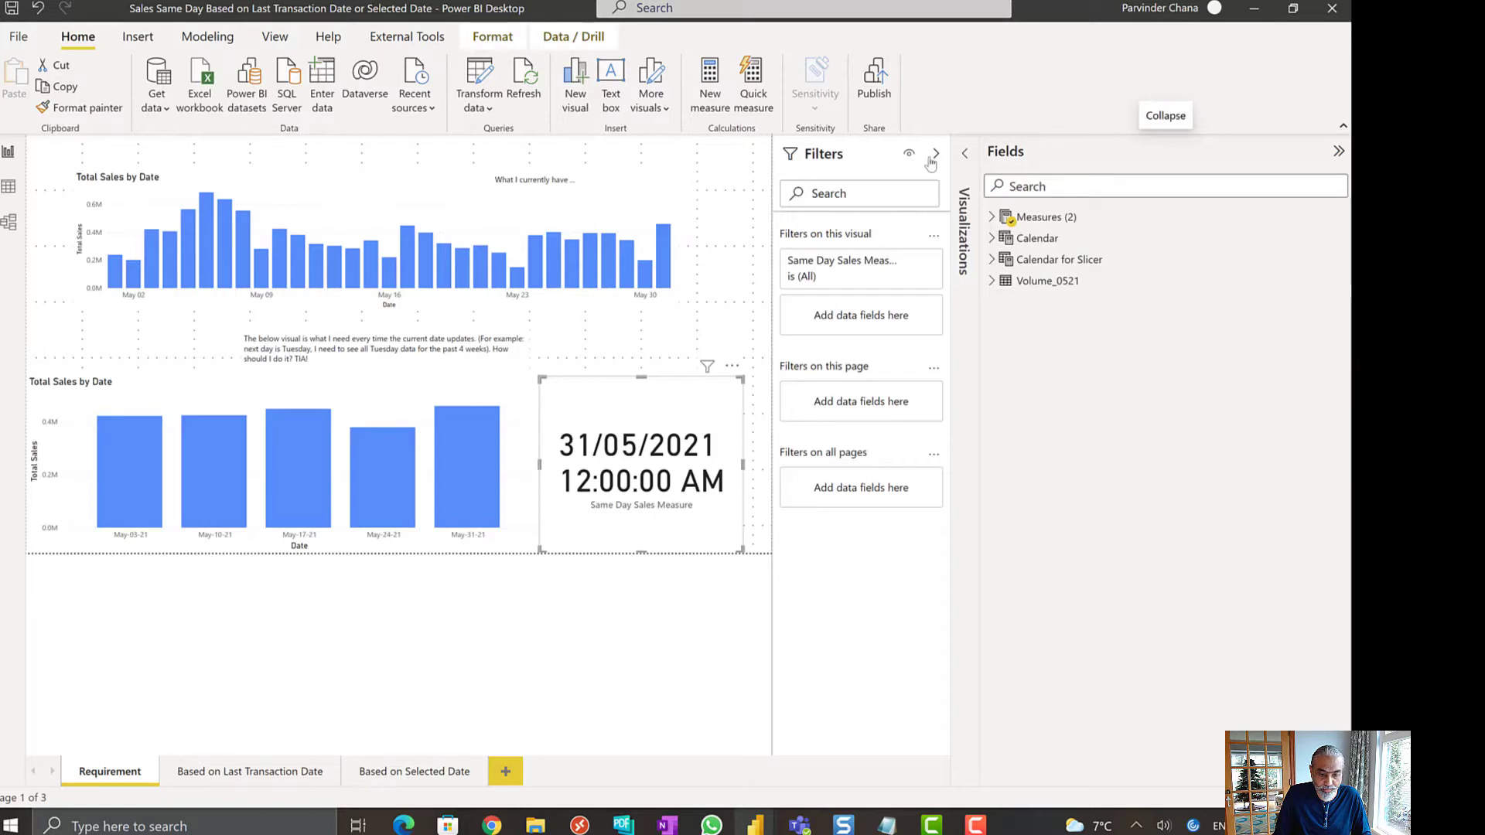
left_click(991, 217)
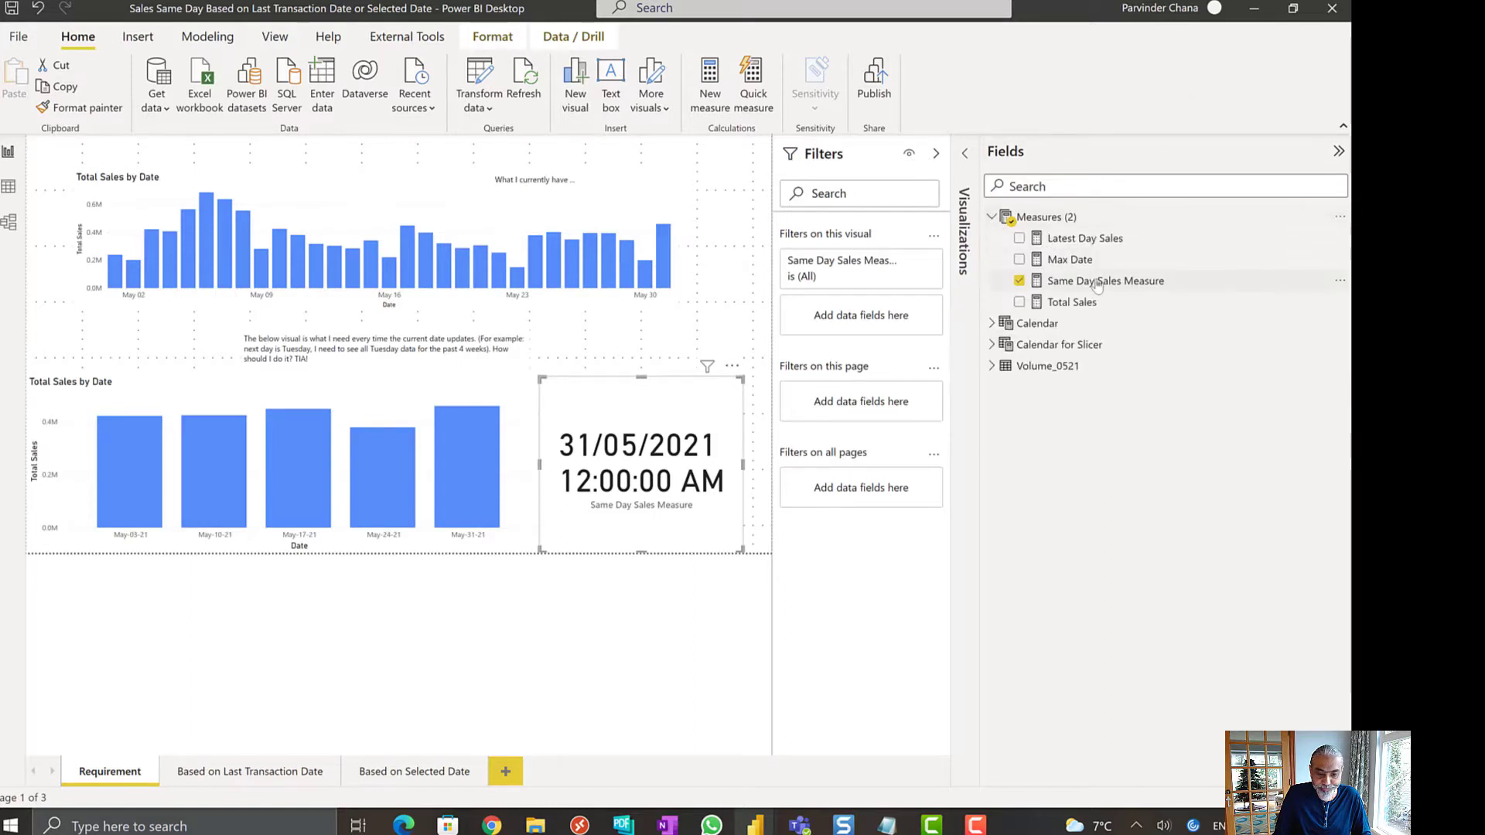
left_click(1098, 281)
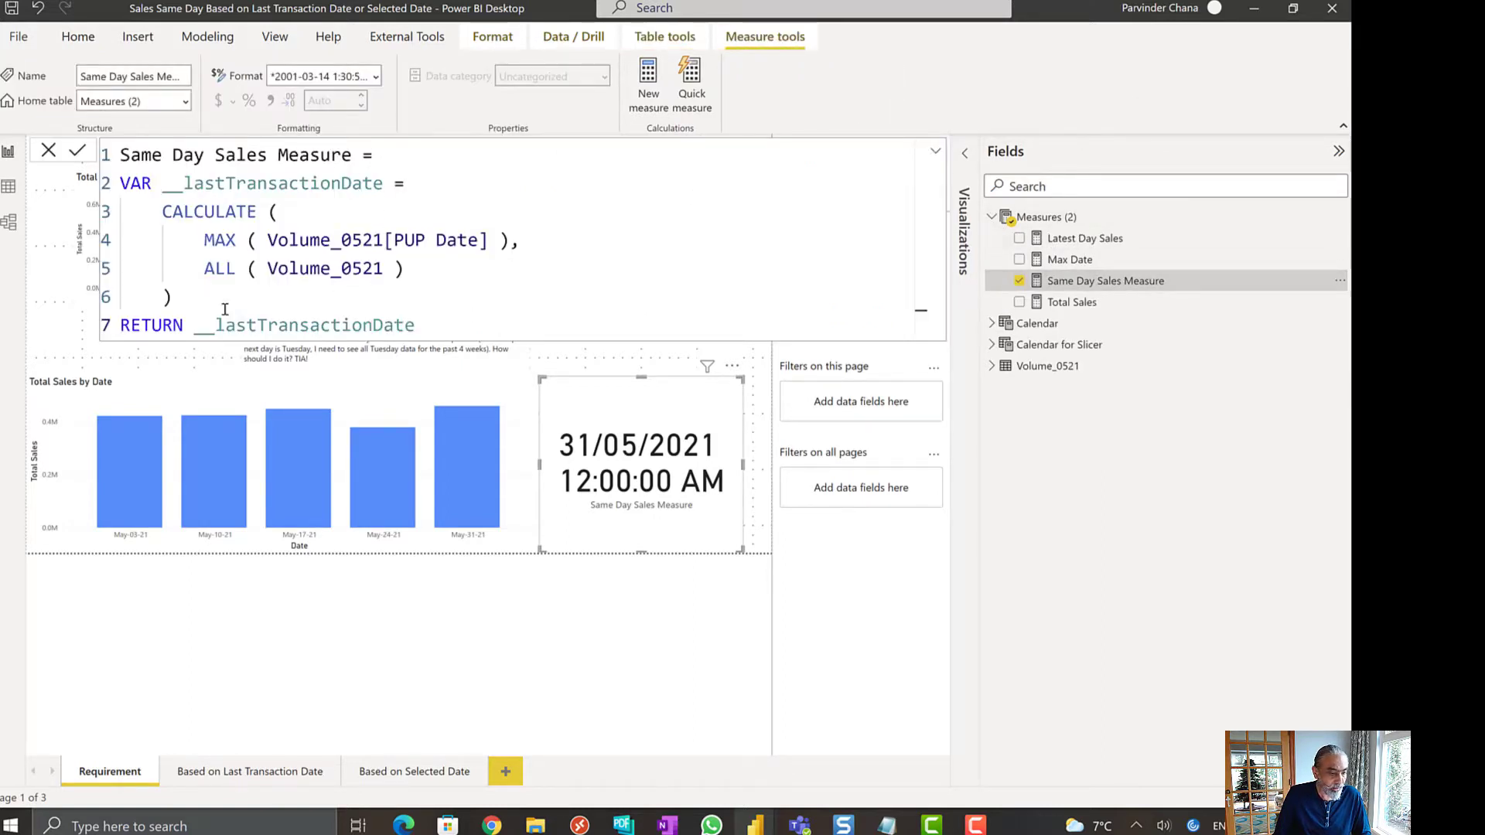
- Add VAR __numberofWeeks = 5 with the comment '--including current' after the CALCULATE block
left_click(225, 296)
key("shift+Return")
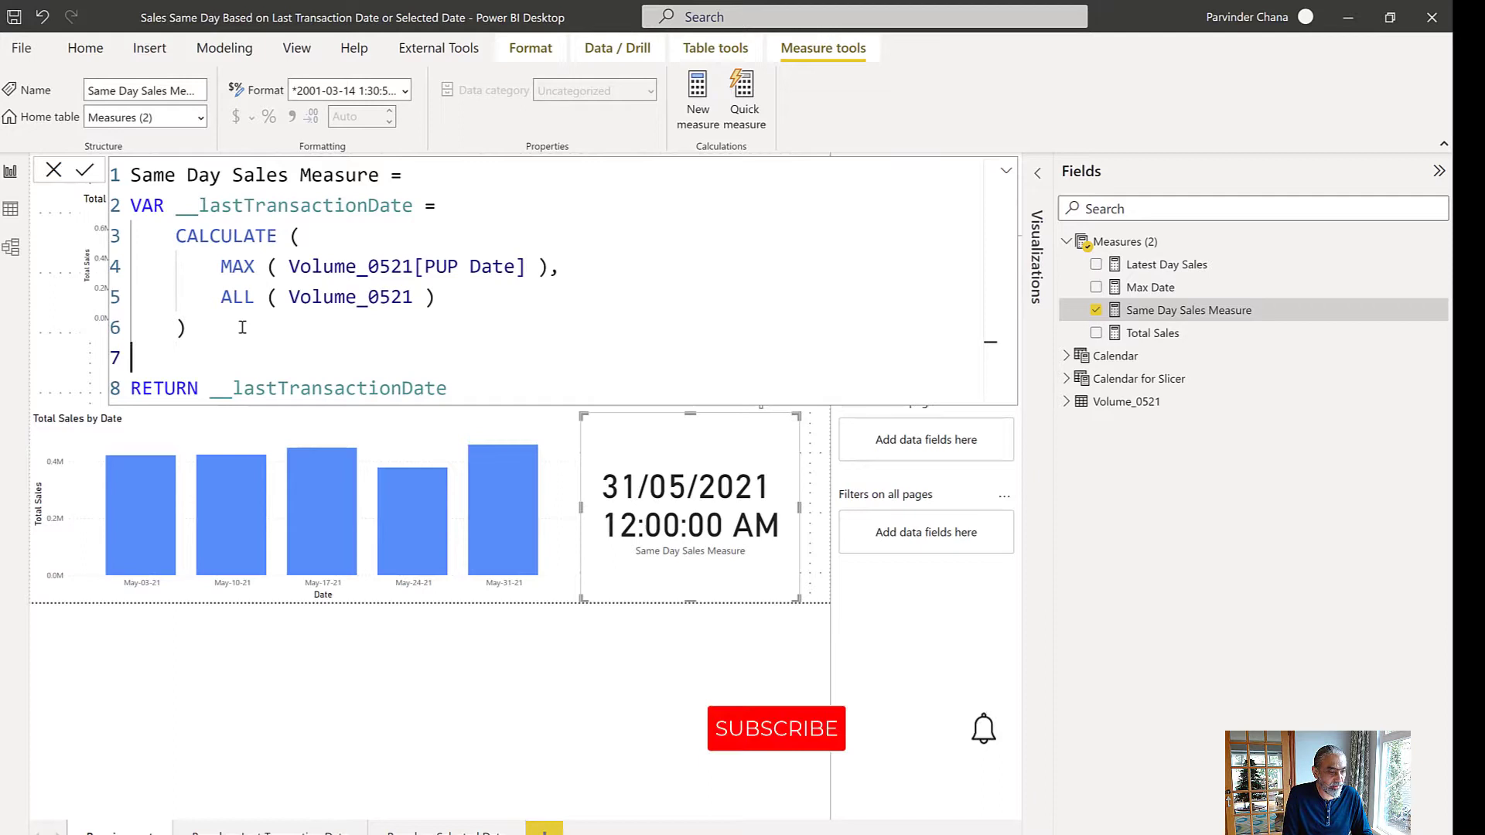
type("VAR __")
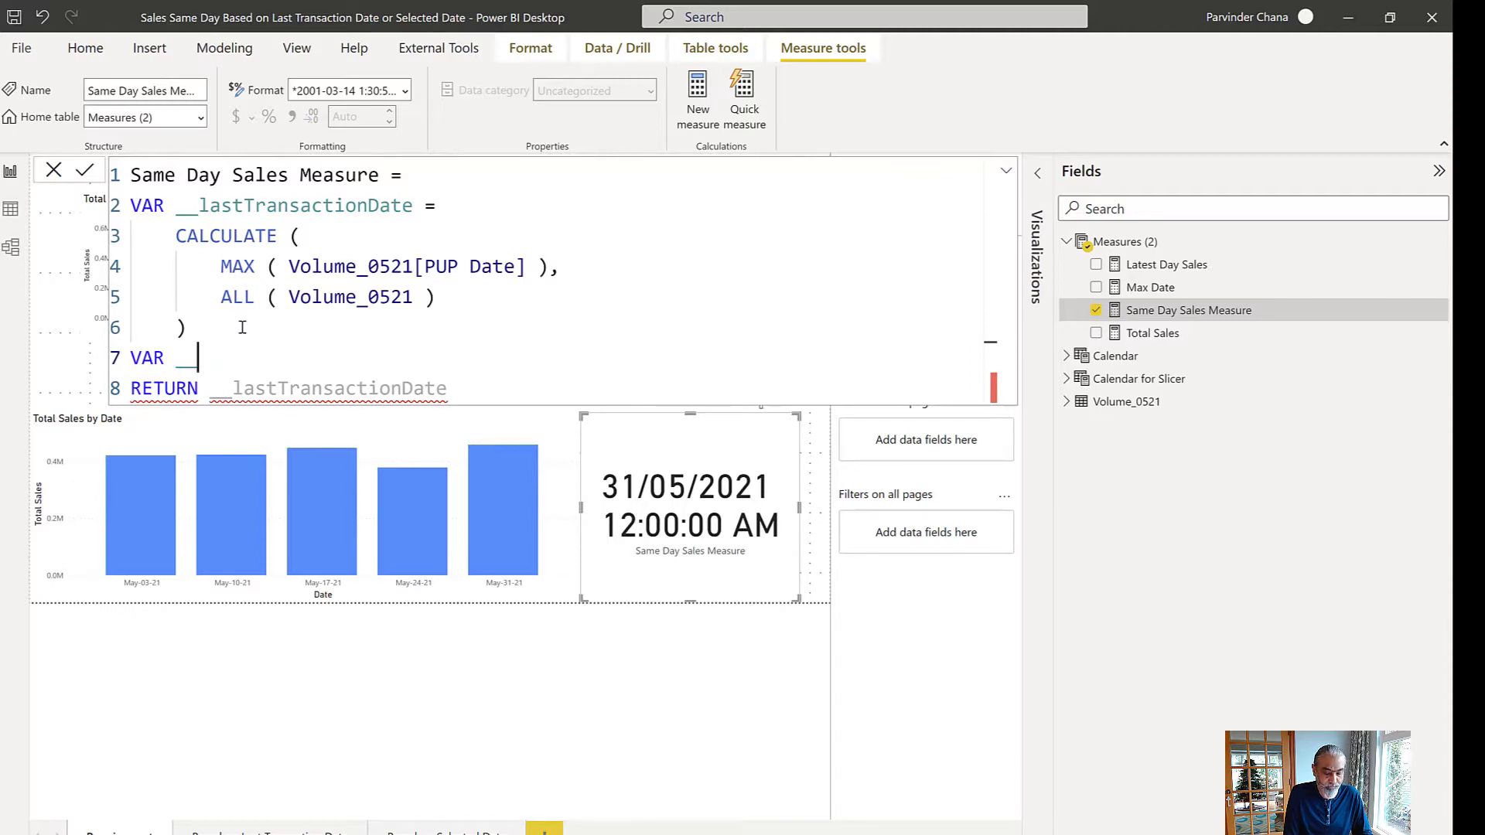
type("move")
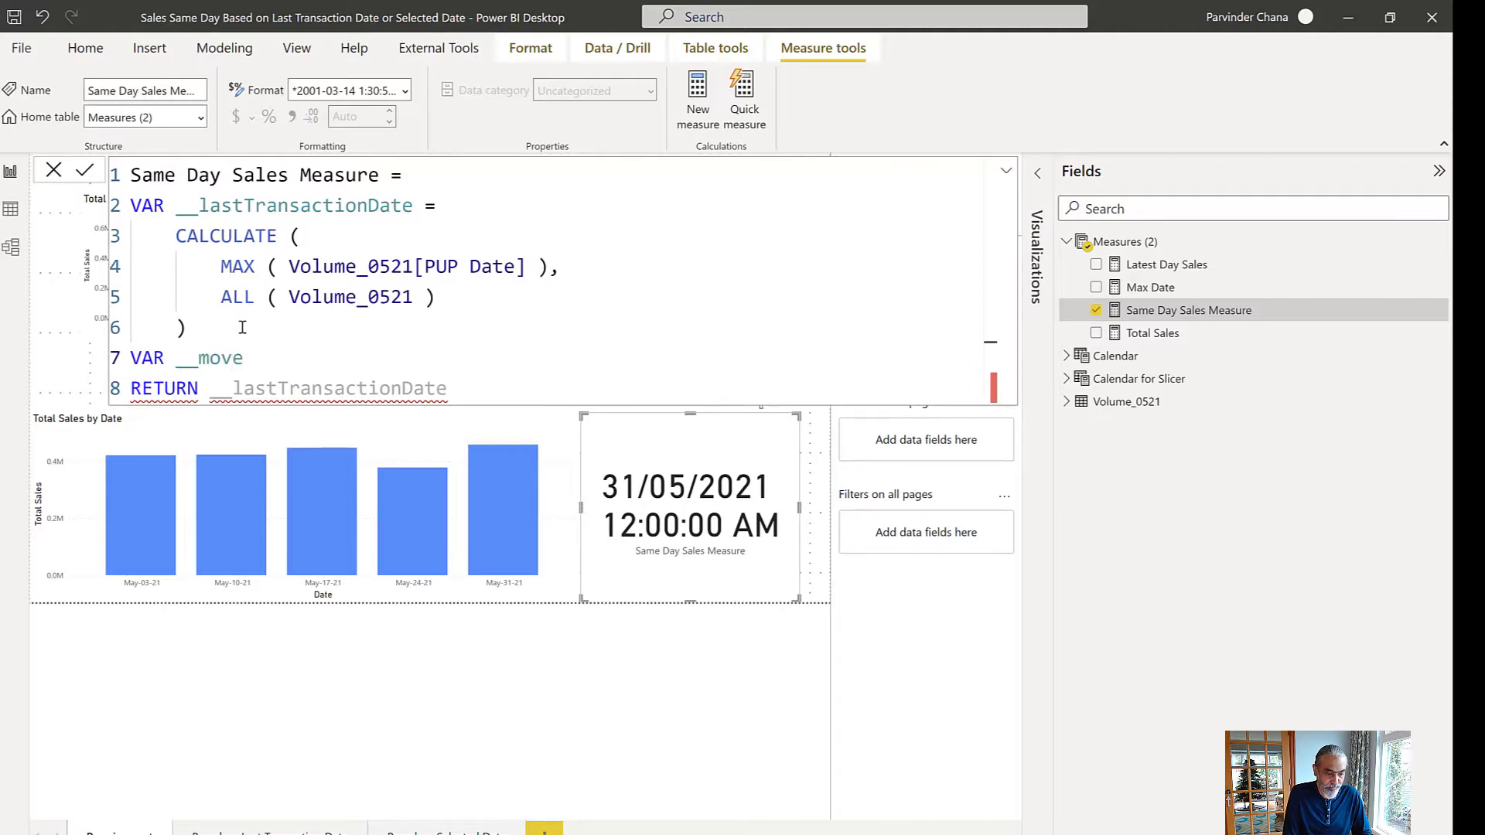
key("BackSpace")
key("BackSpace")
key("BackSpace")
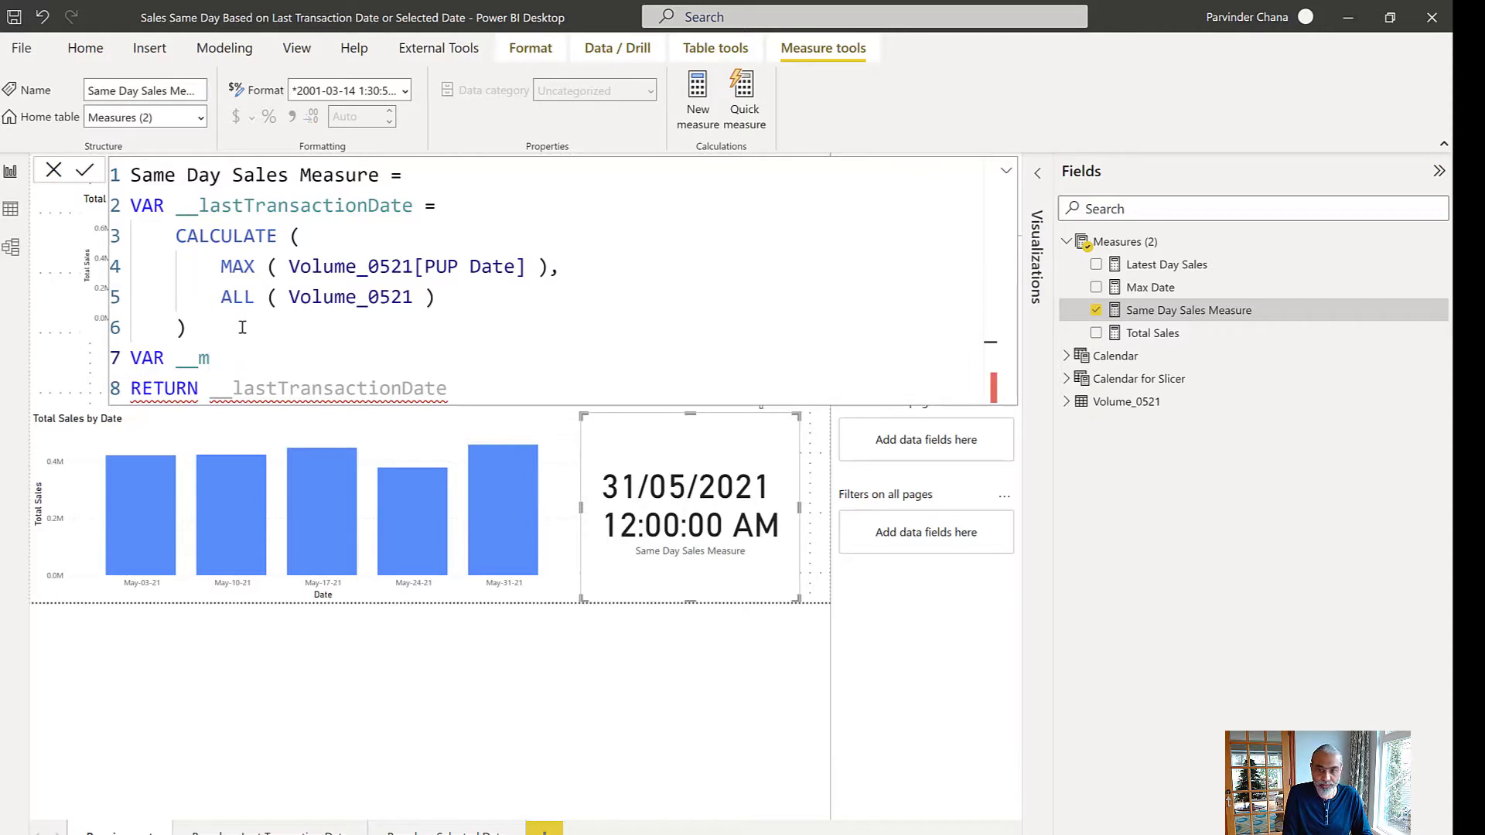
key("BackSpace")
type("numbe")
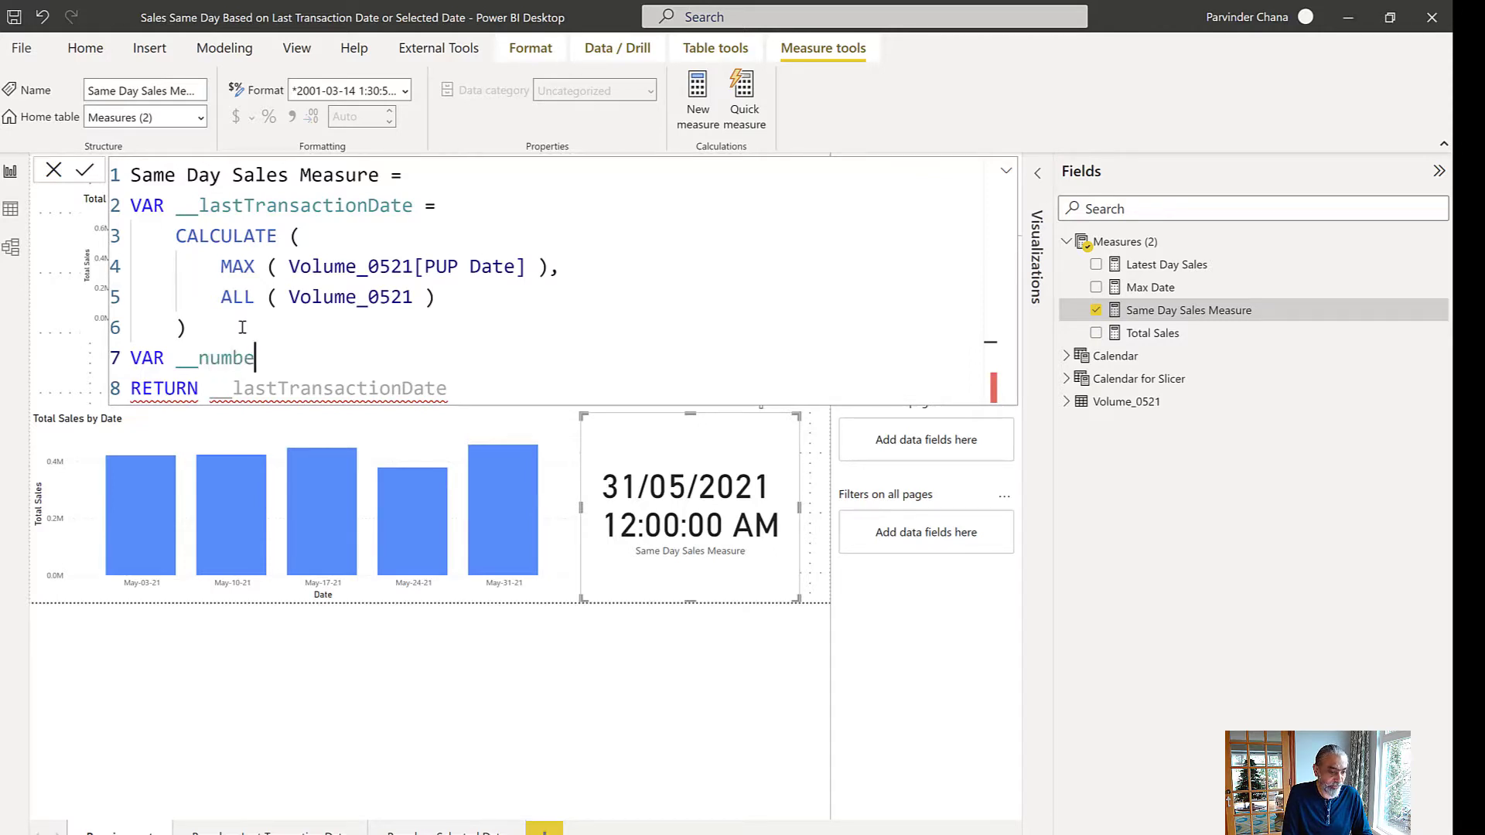
type("rofWeeks = ")
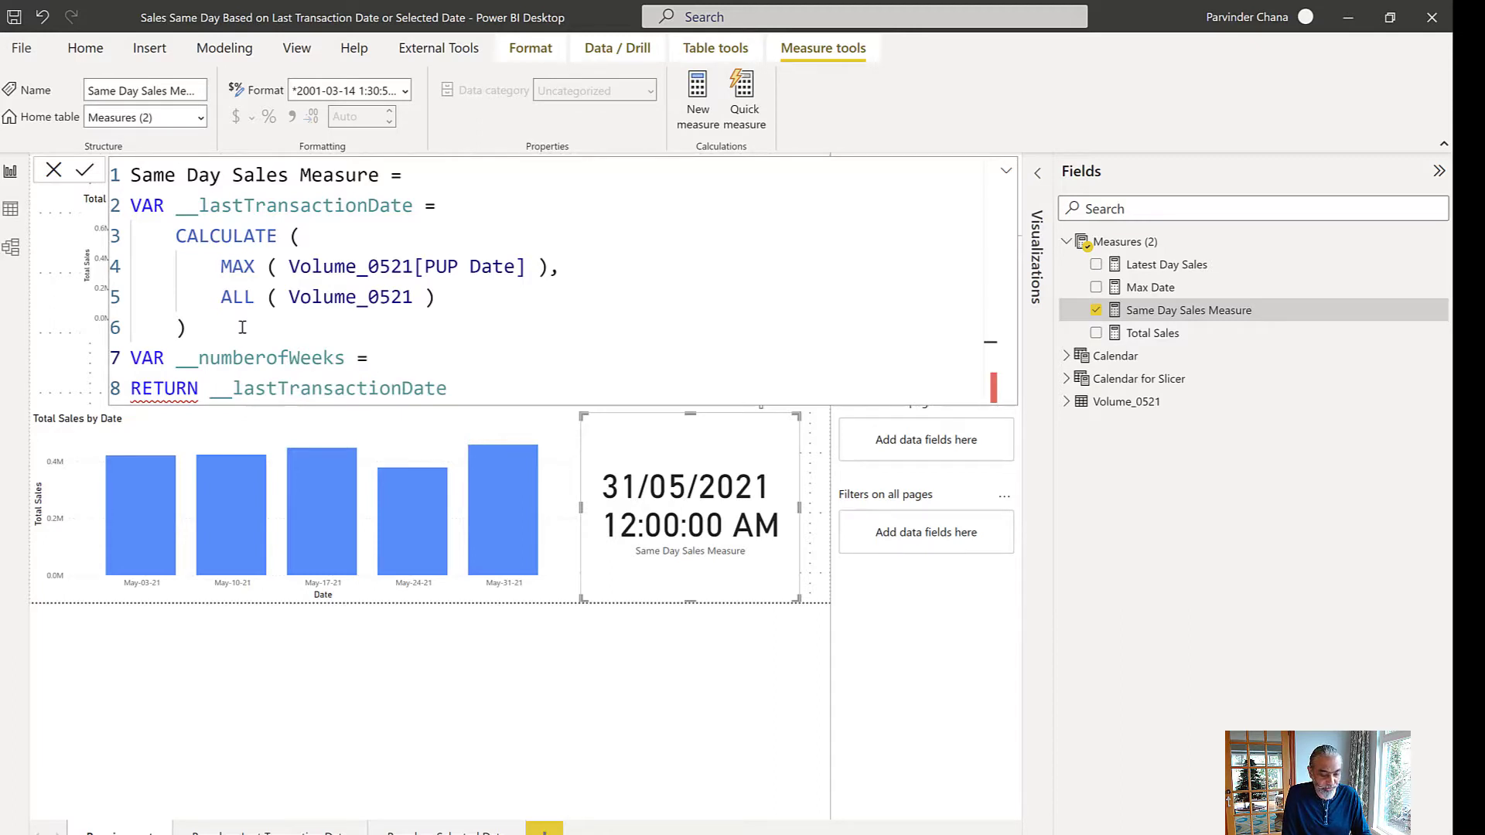
type("5 --")
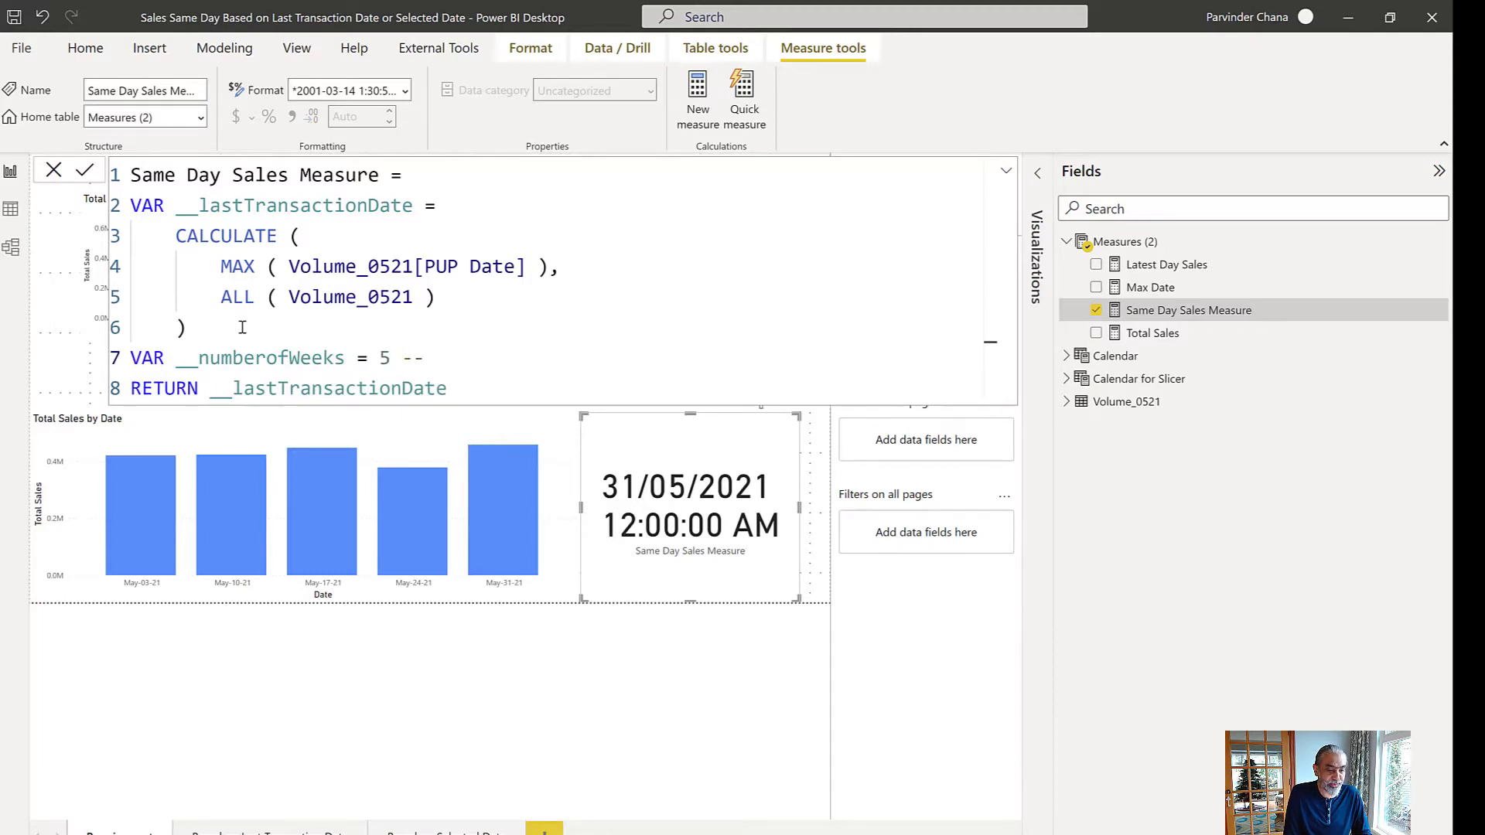
type("includes")
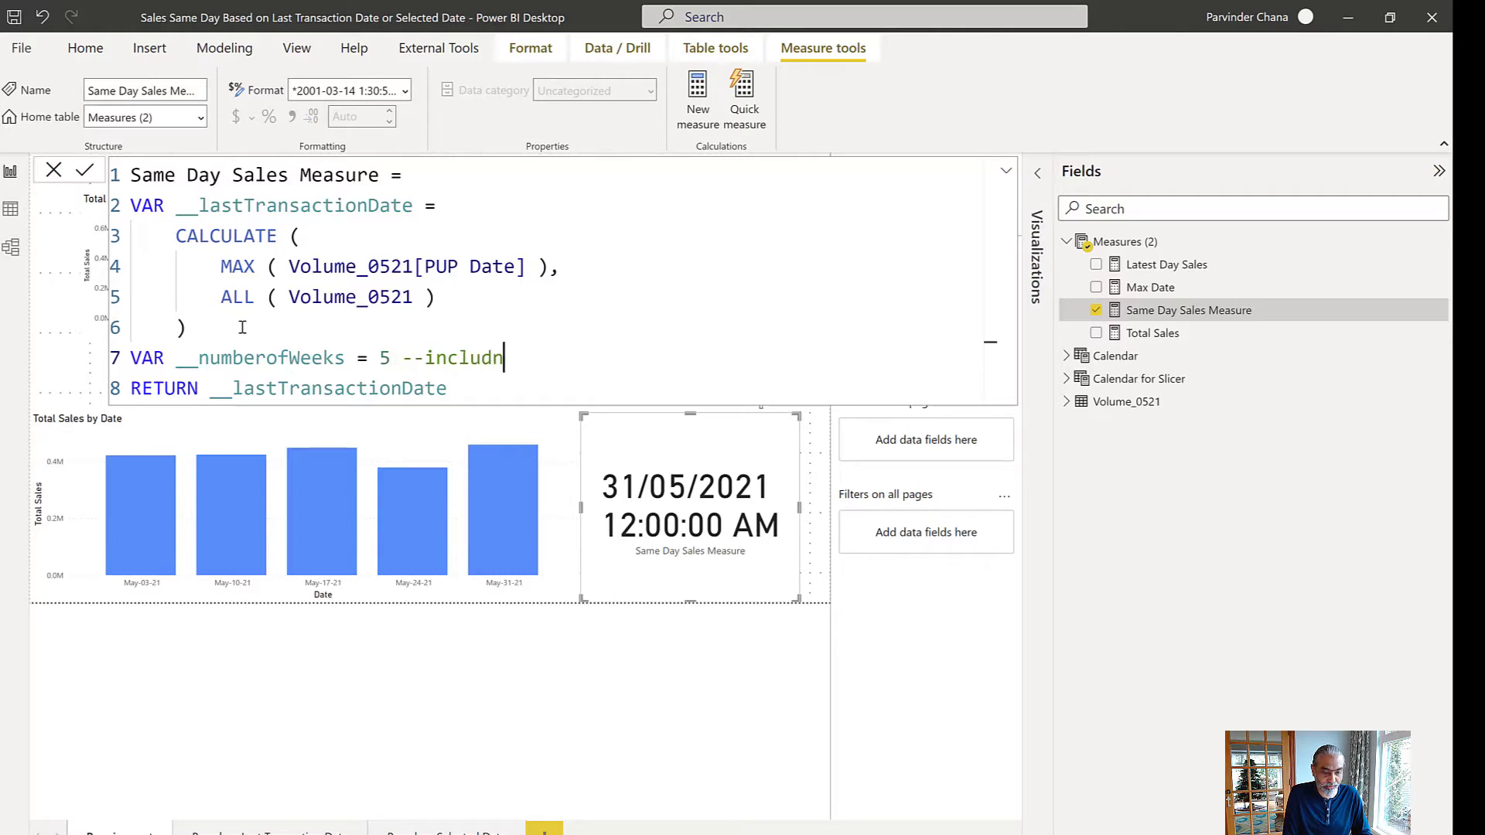
key("BackSpace")
key("BackSpace")
key("BackSpace")
type("ding current")
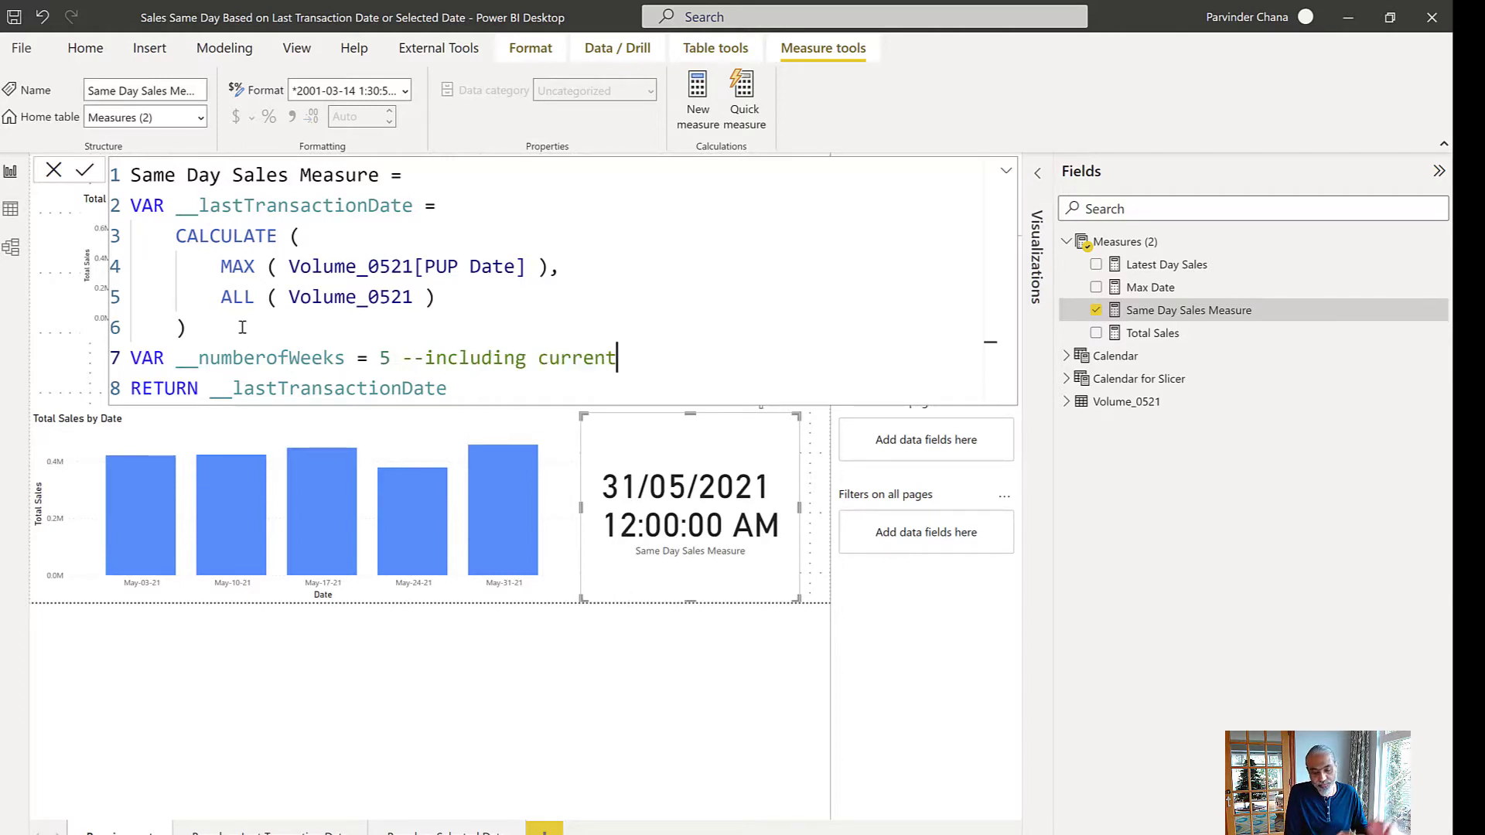
- Select the __lastTransactionDate value after RETURN for replacement
left_click(242, 328)
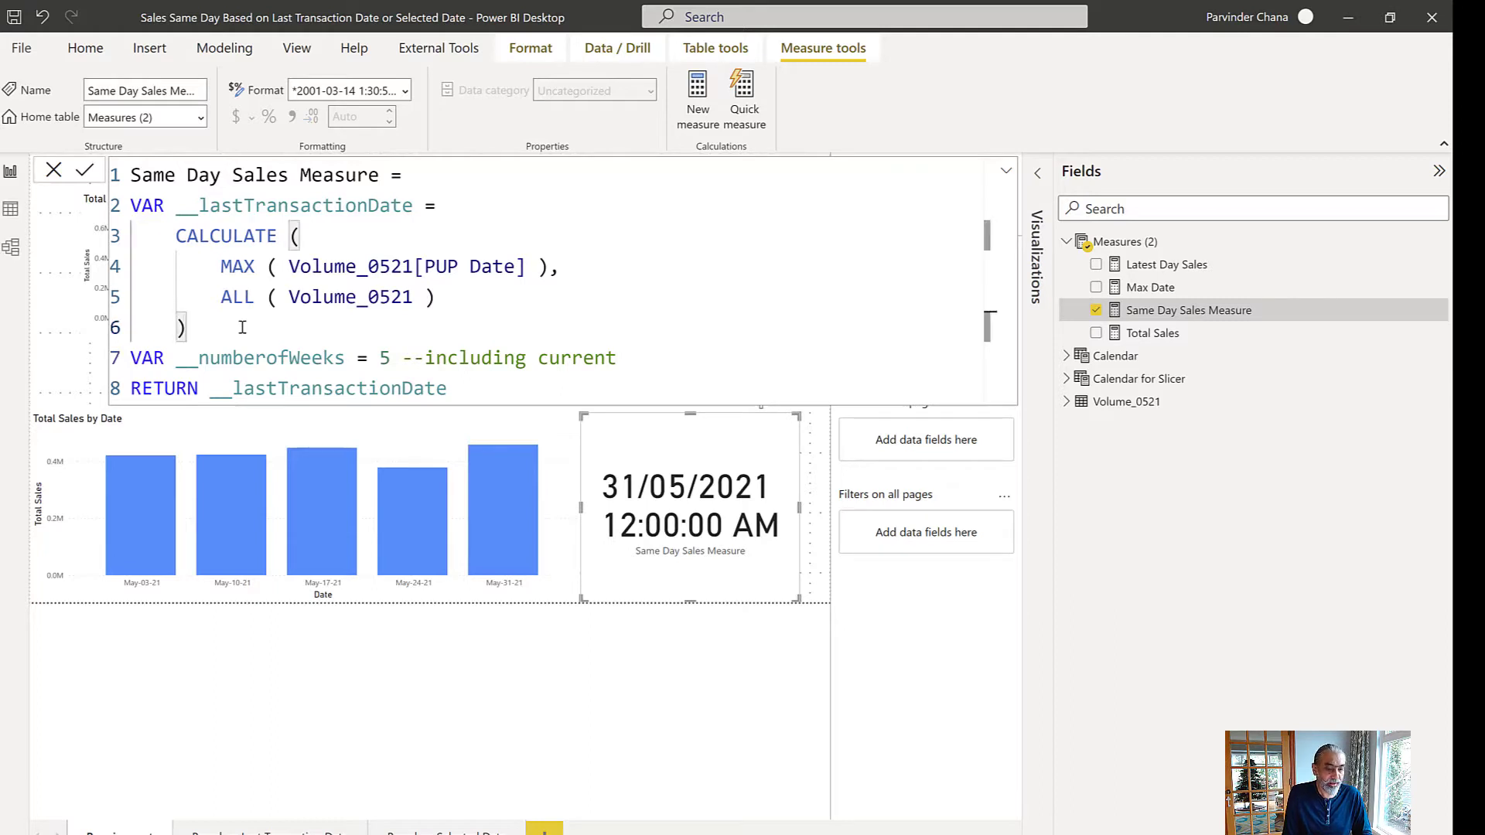
key("Down")
key("End")
key("Down")
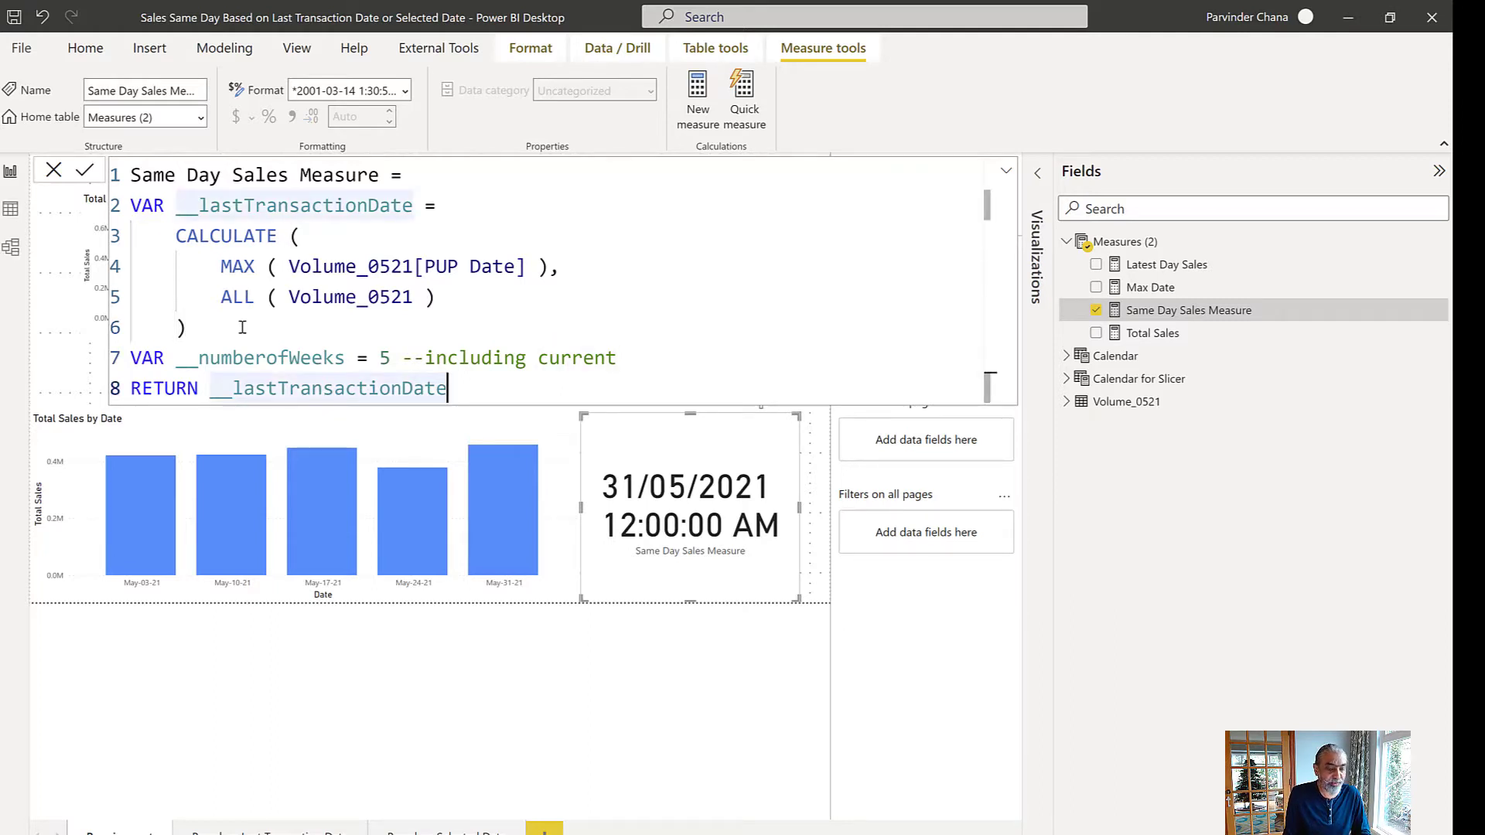
double_click(389, 359)
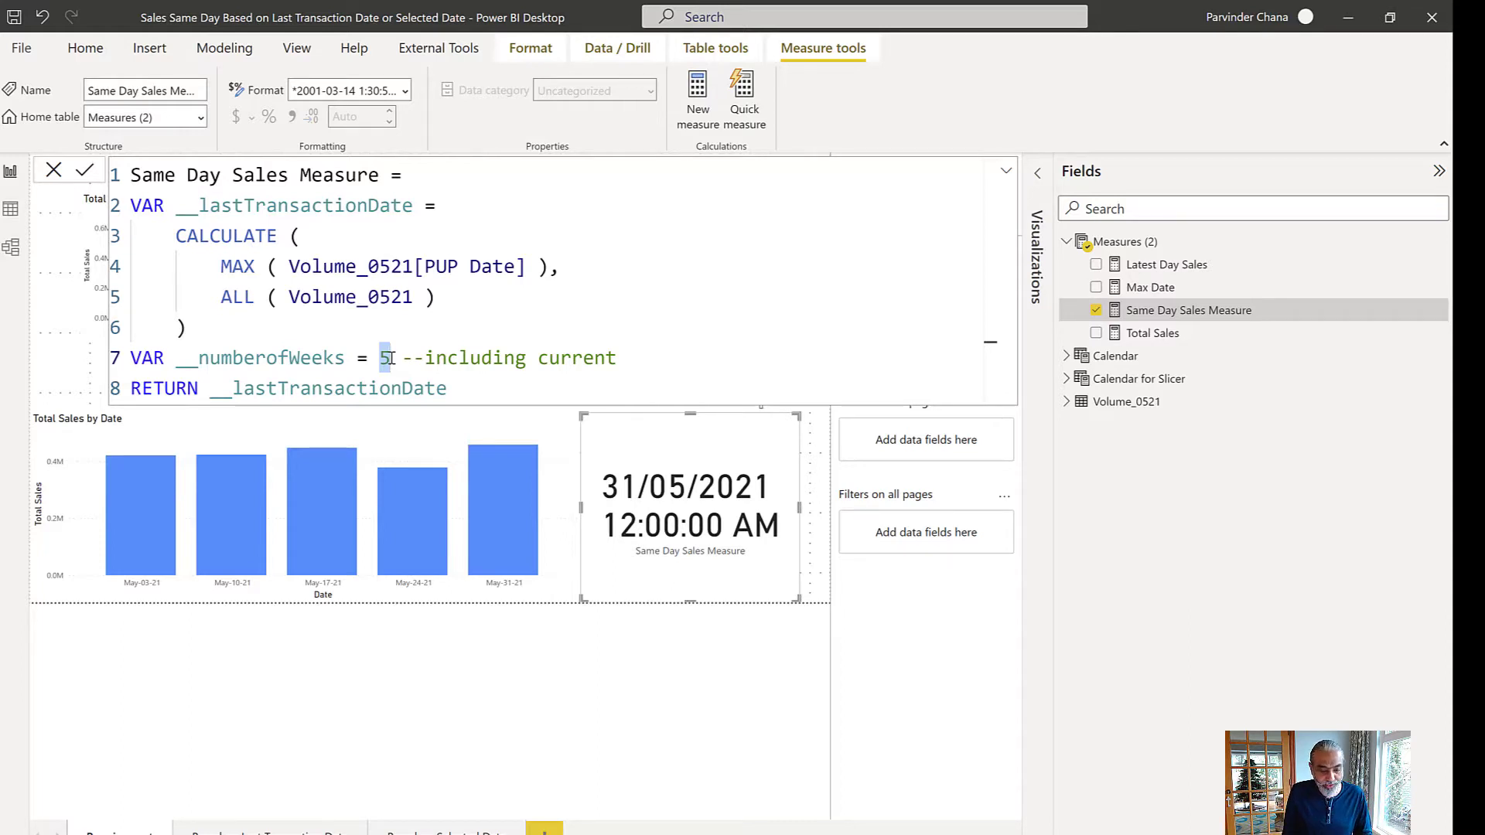
double_click(442, 386)
- Replace the RETURN value with CALCULATE( [Total Sales], and begin a DATESINPERIOD filter
key("BackSpace")
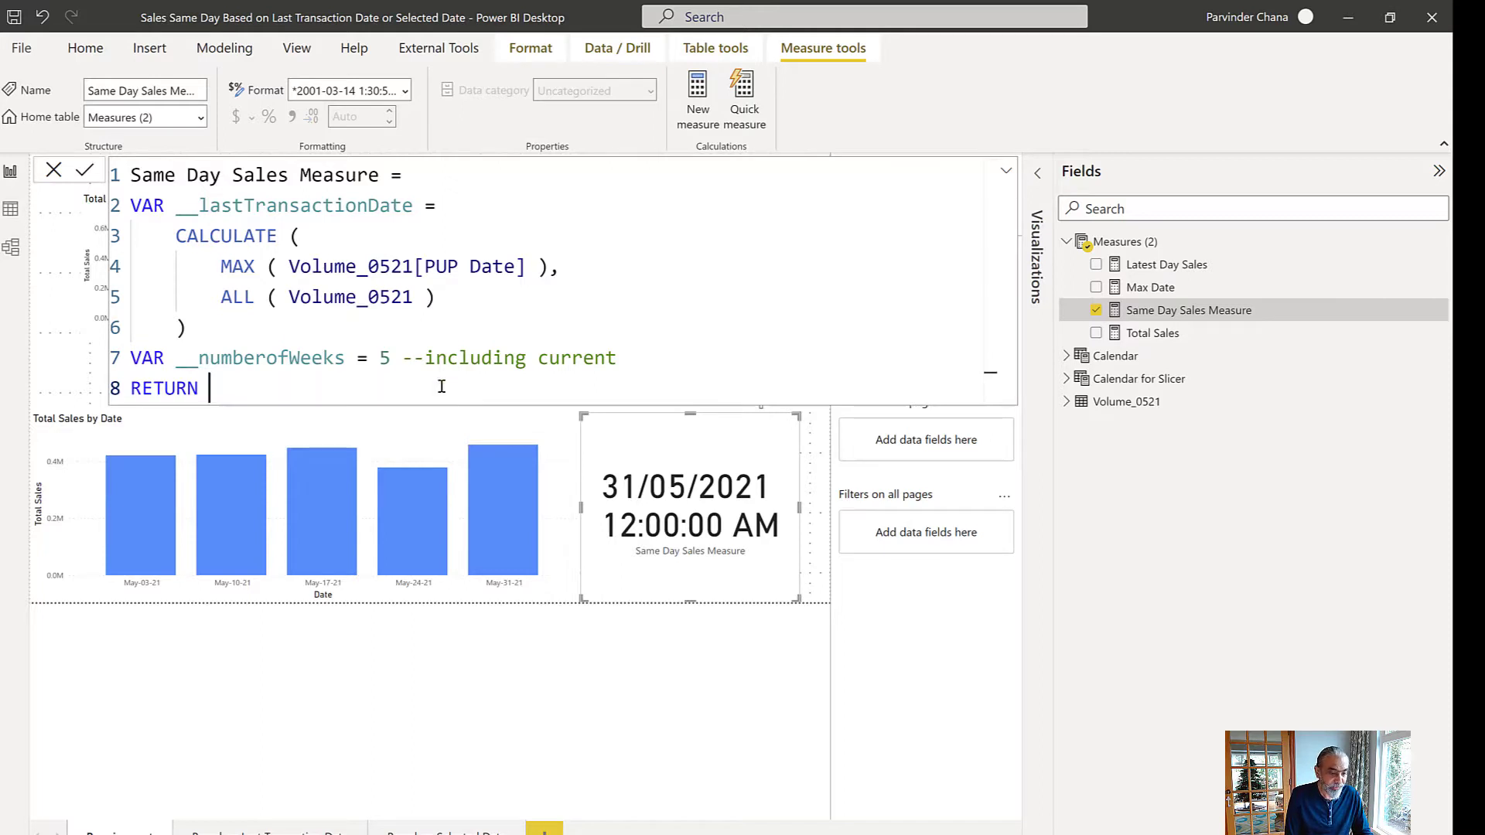
key("Return")
type("V")
key("BackSpace")
type("CA")
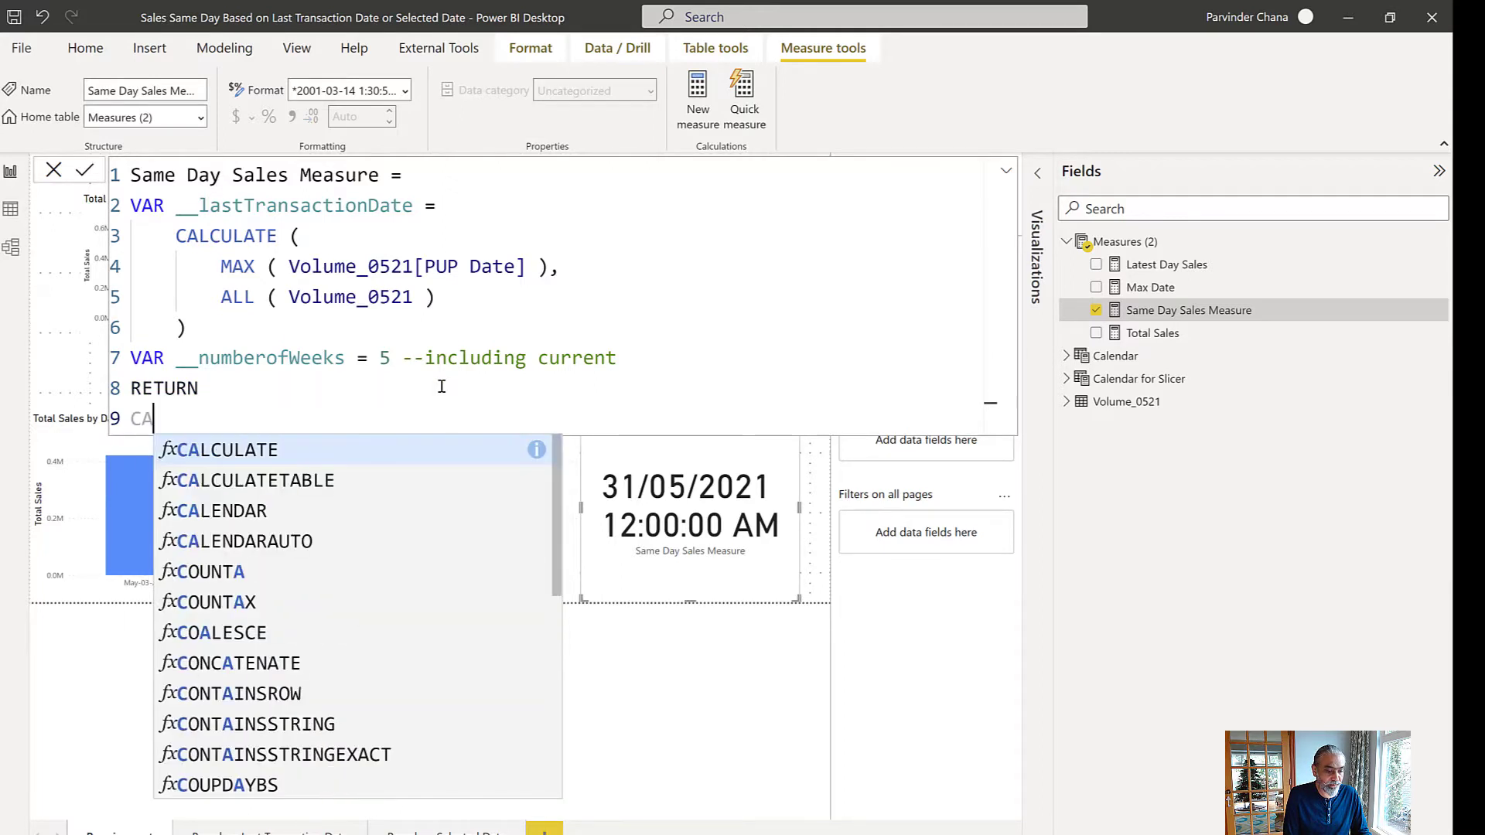
type("LCULATE (")
key("Return")
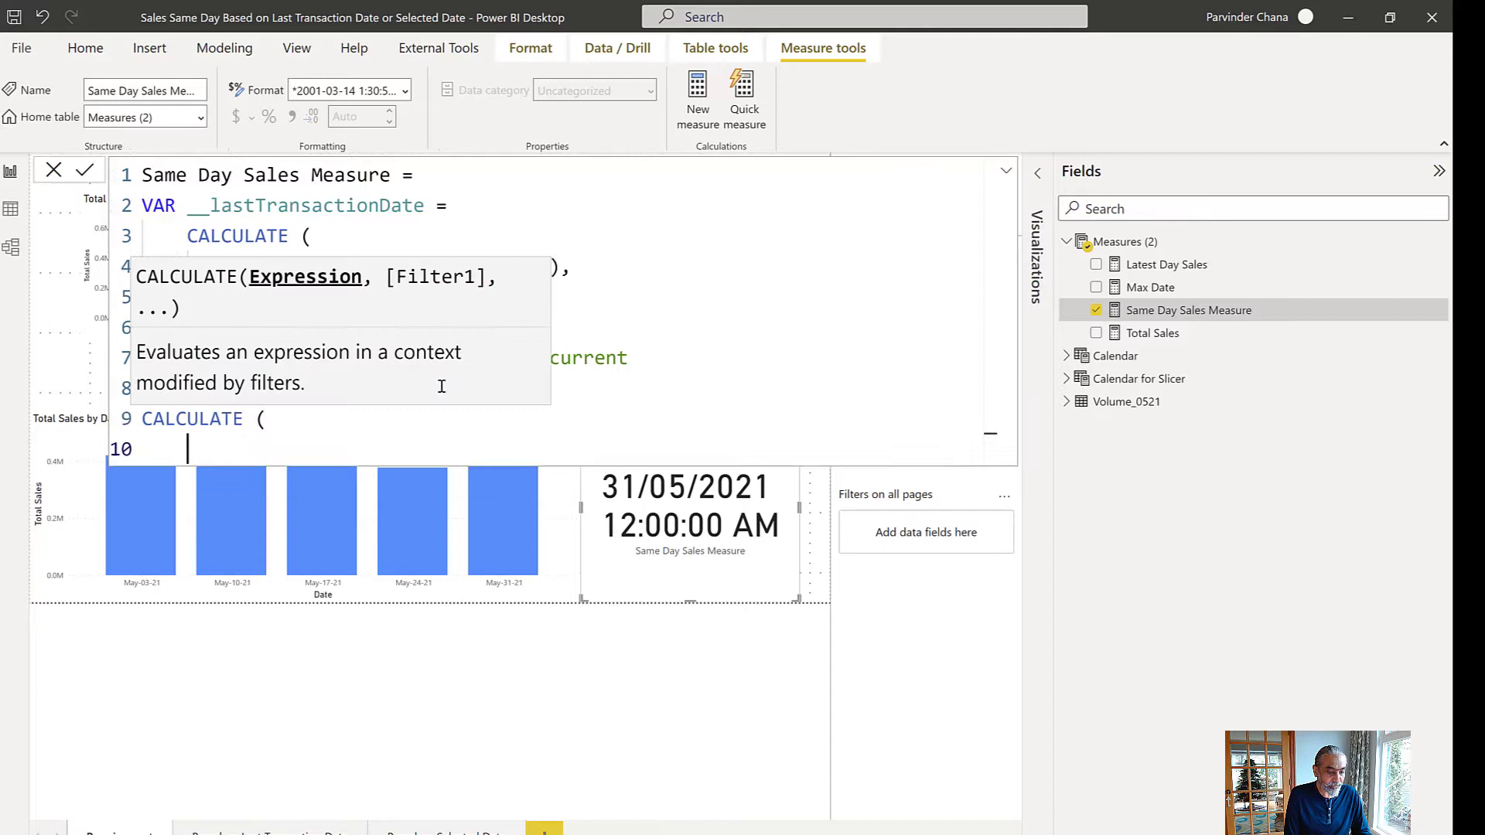
key("Tab")
type("[Total Sales]")
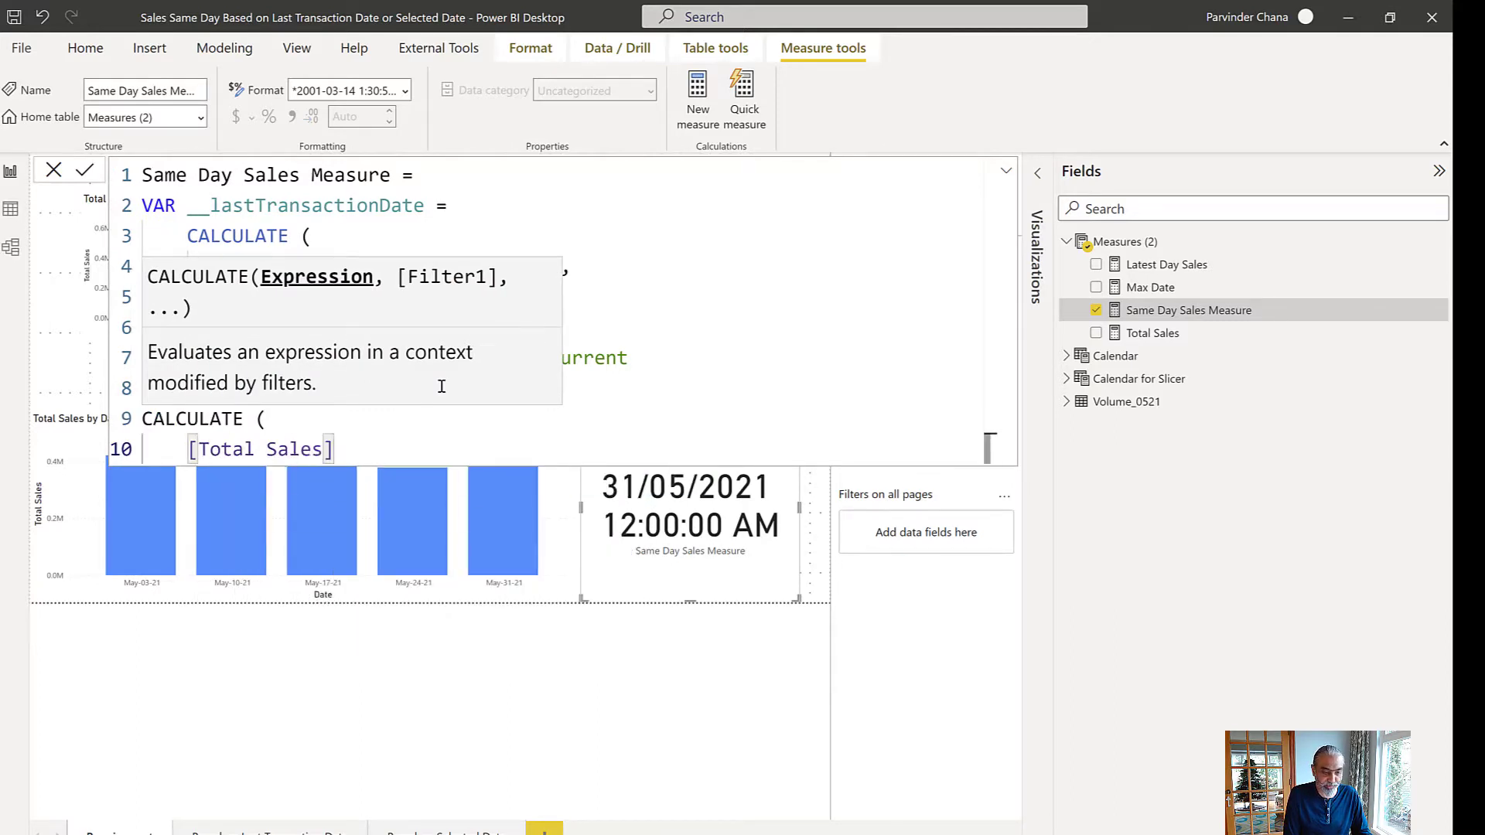
type(",")
key("Return")
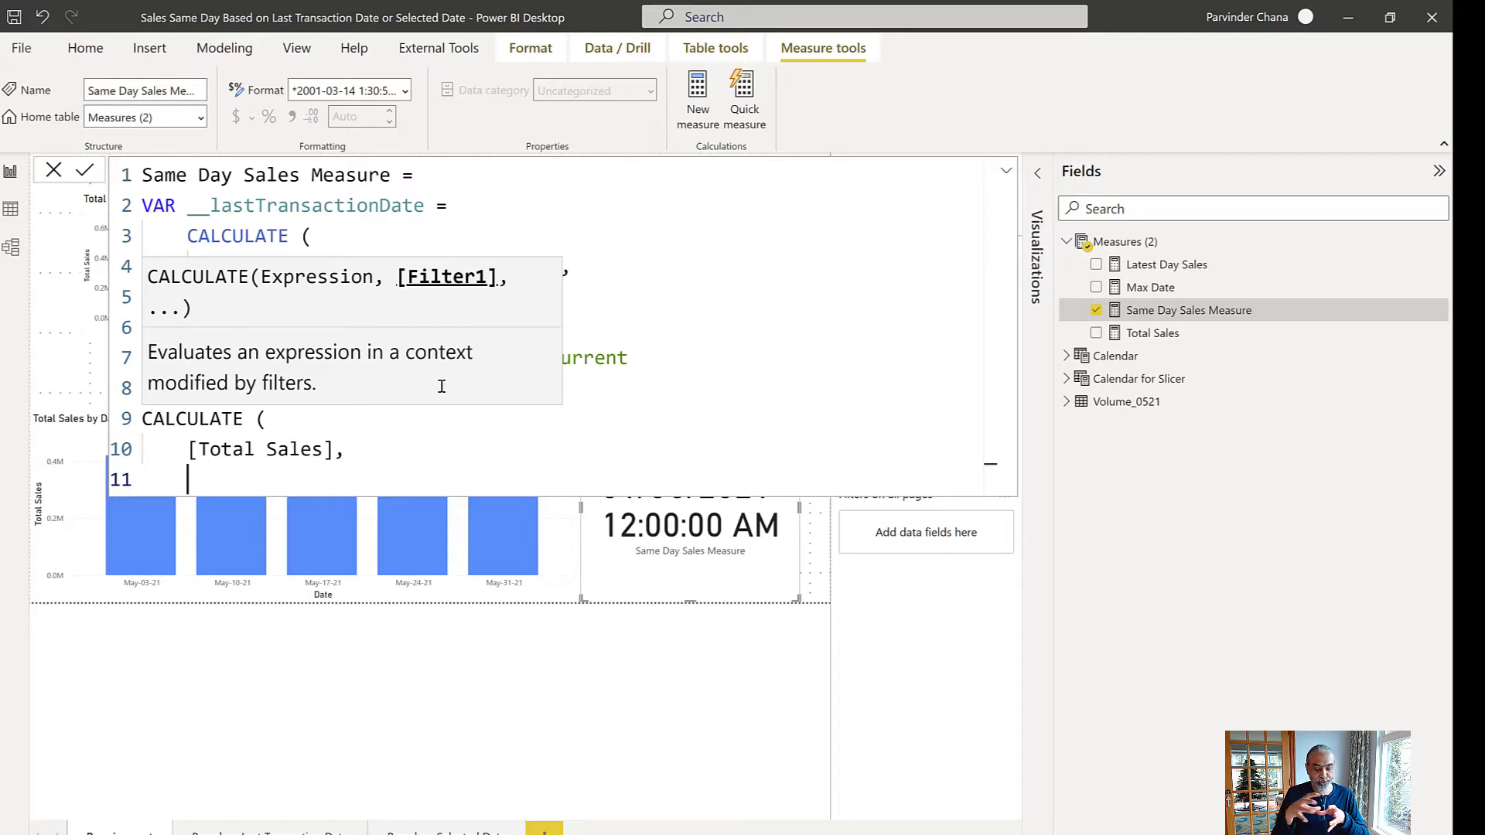
type("DATESIN")
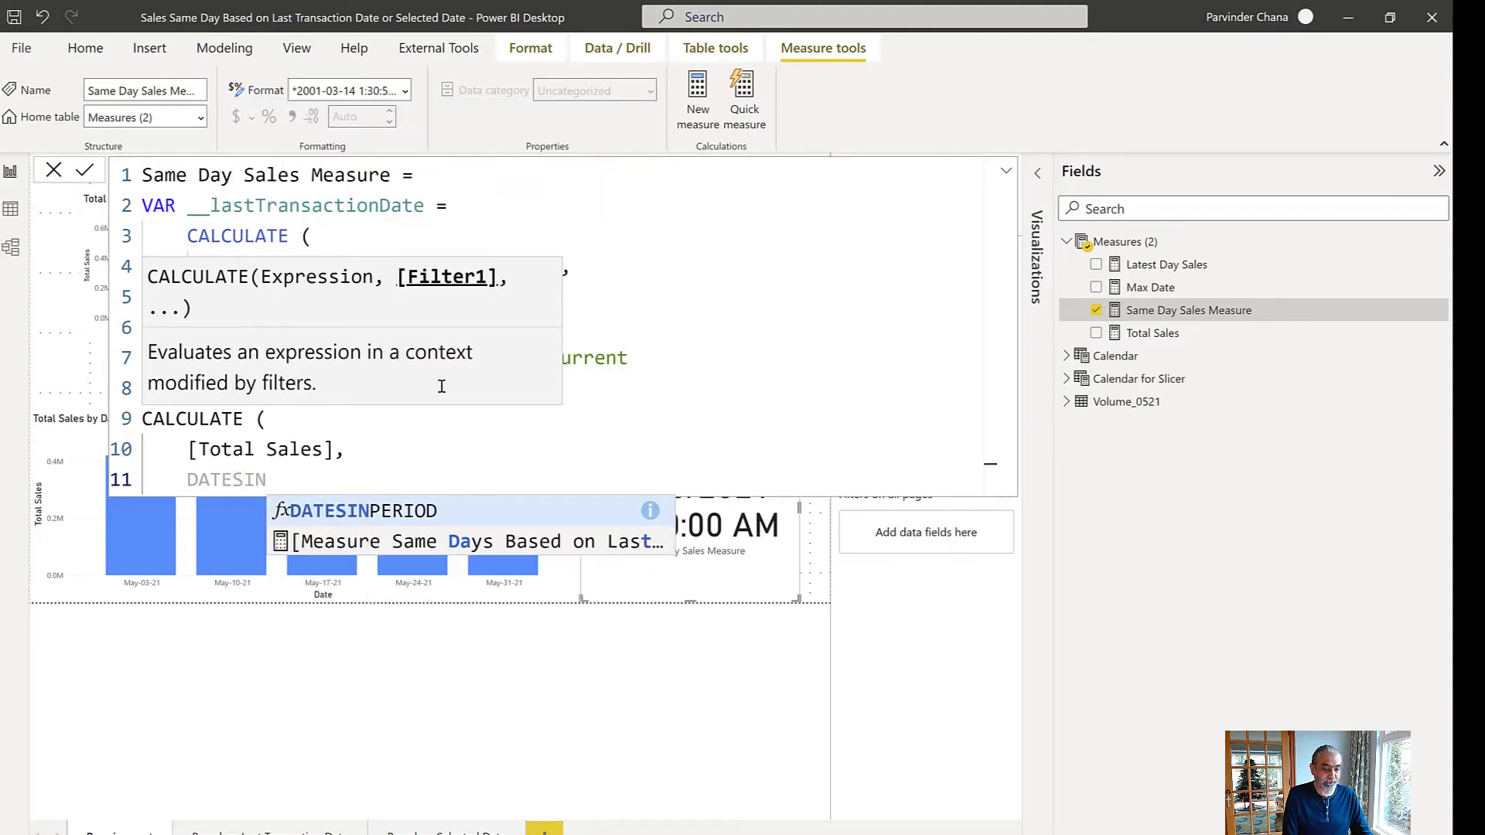
- Start DATESINPERIOD with 'Calendar'[Date] as its dates argument
key("Tab")
type("(")
key("shift+Return")
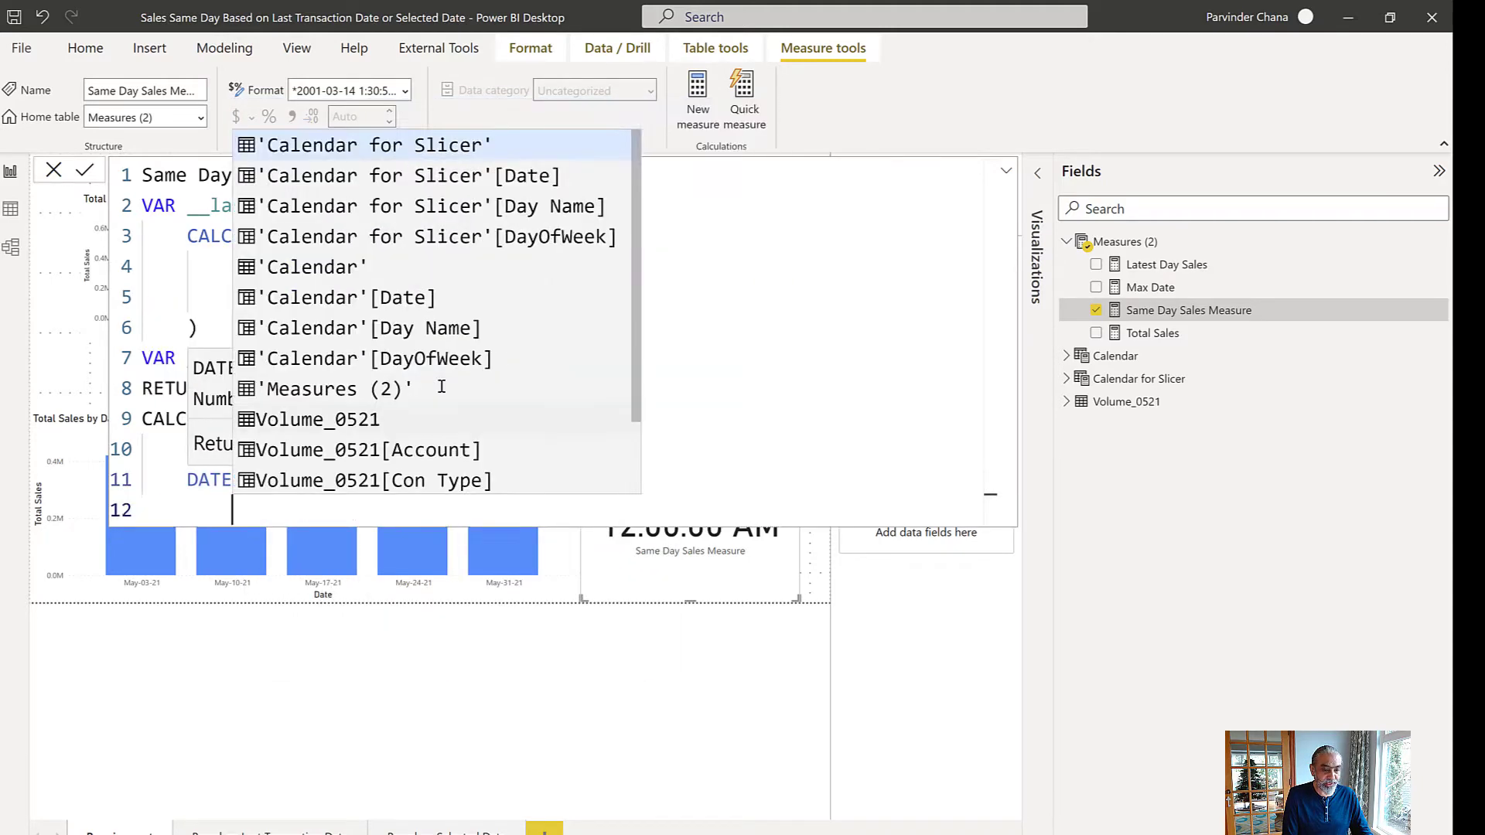
key("Escape")
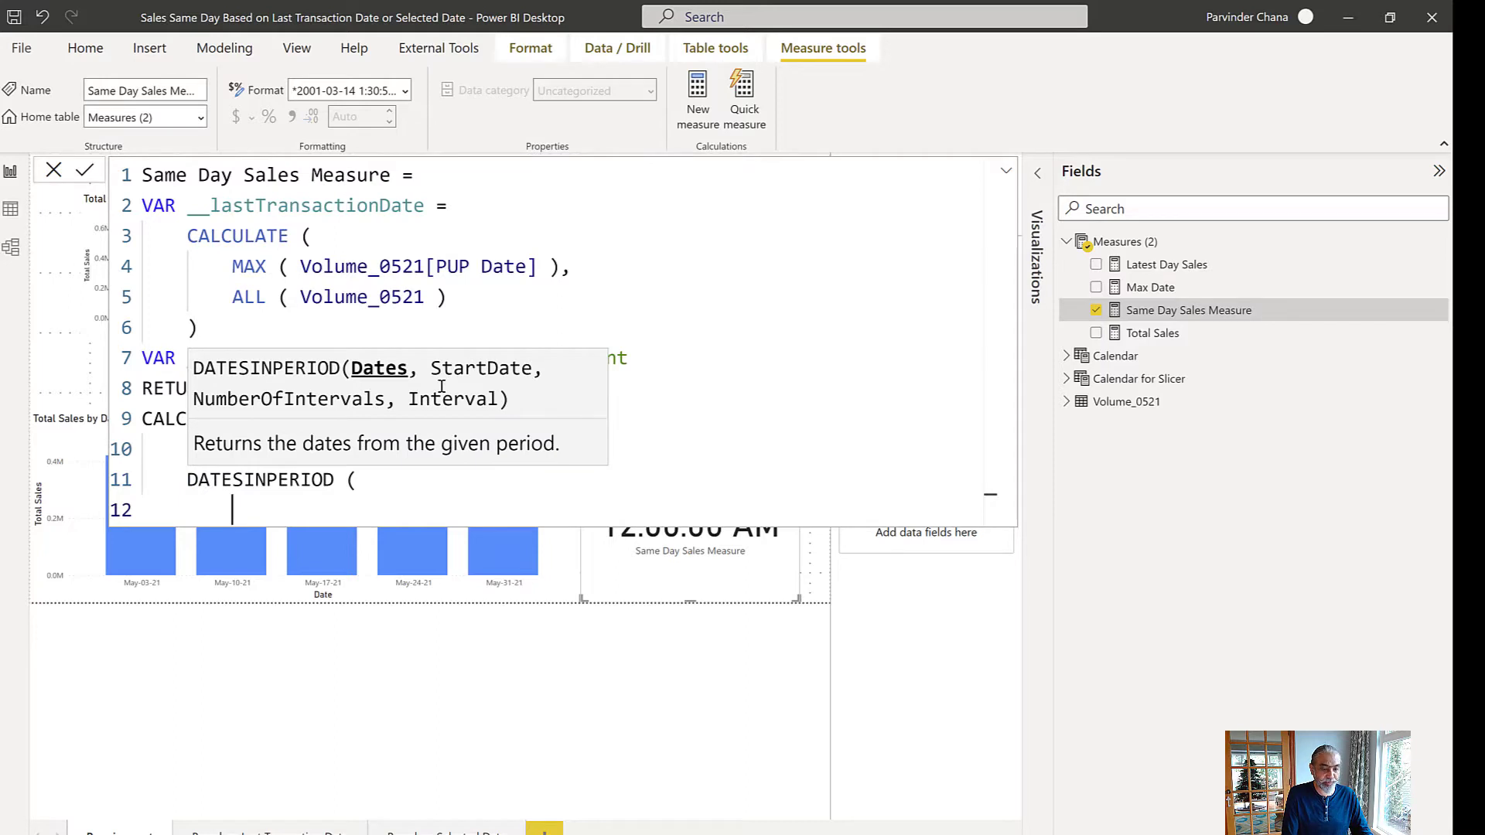
type("Calend")
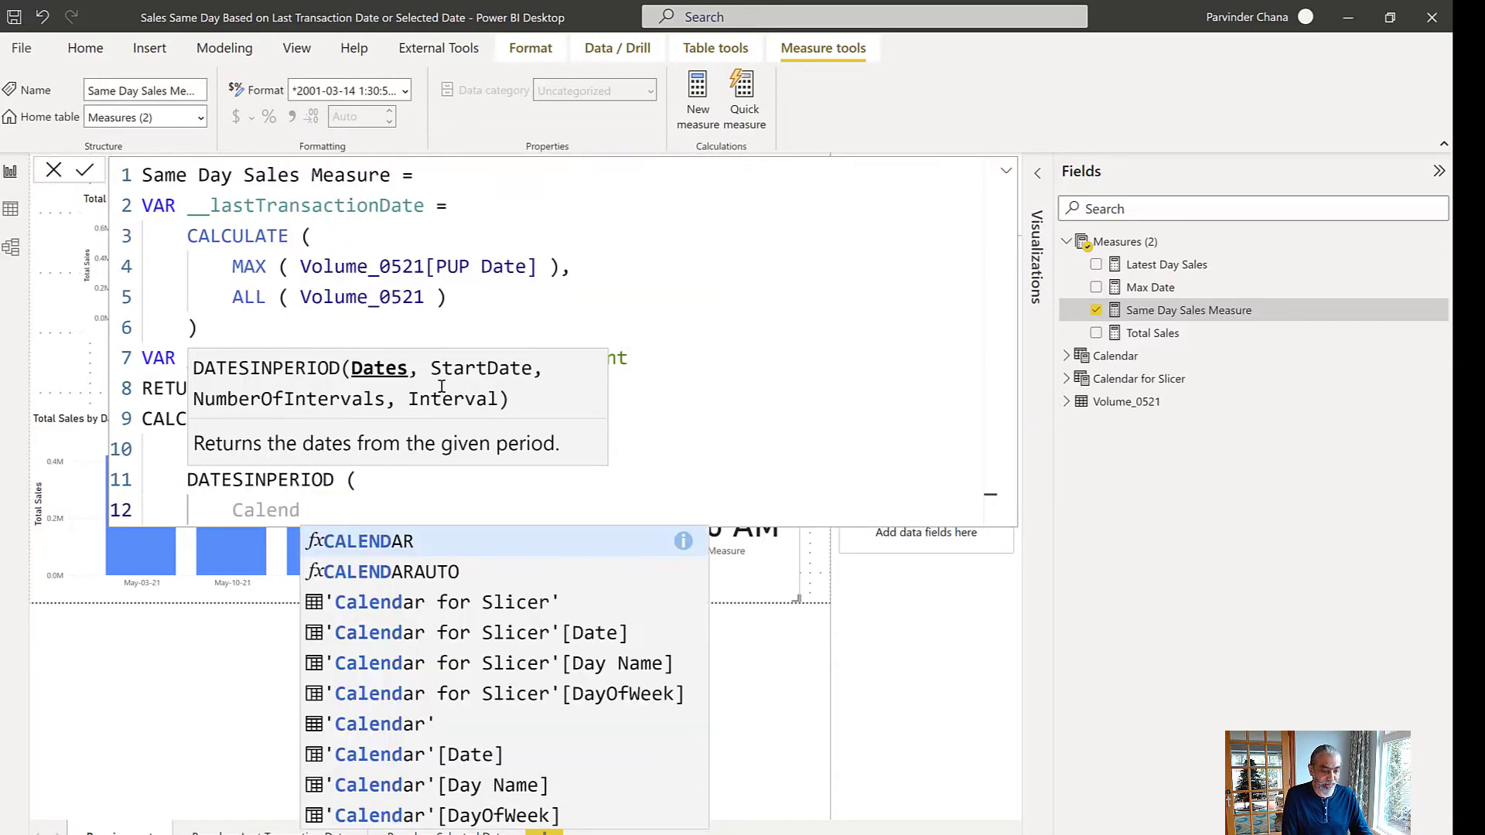
key("Down")
key("Down")
key("Down")
key("Down")
key("Down")
key("Down")
key("Down")
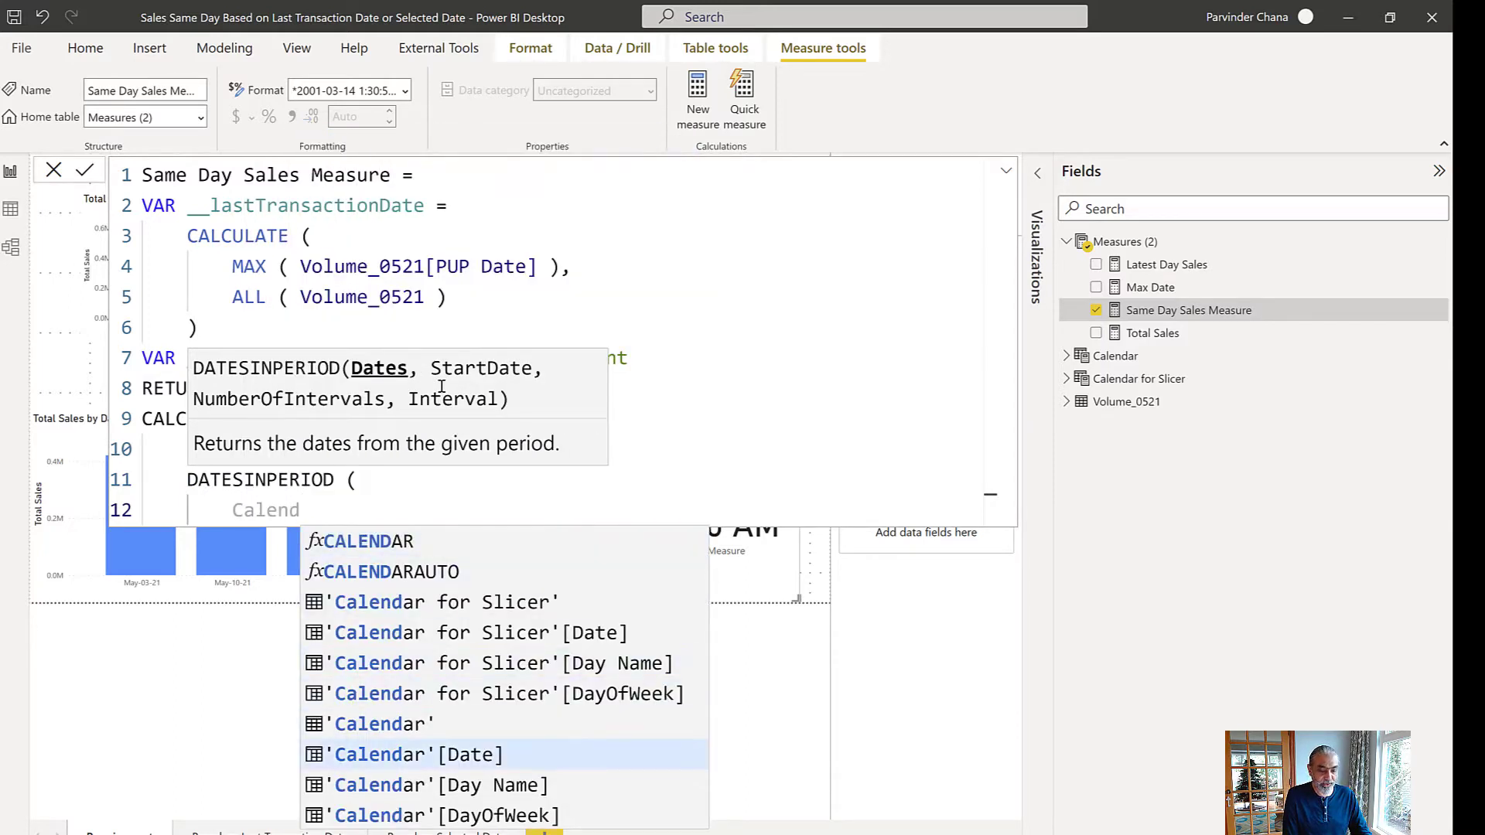
key("Tab")
type(",")
- Add __lastTransactionDate as the start date and check the __numberofWeeks value of 5
key("Return")
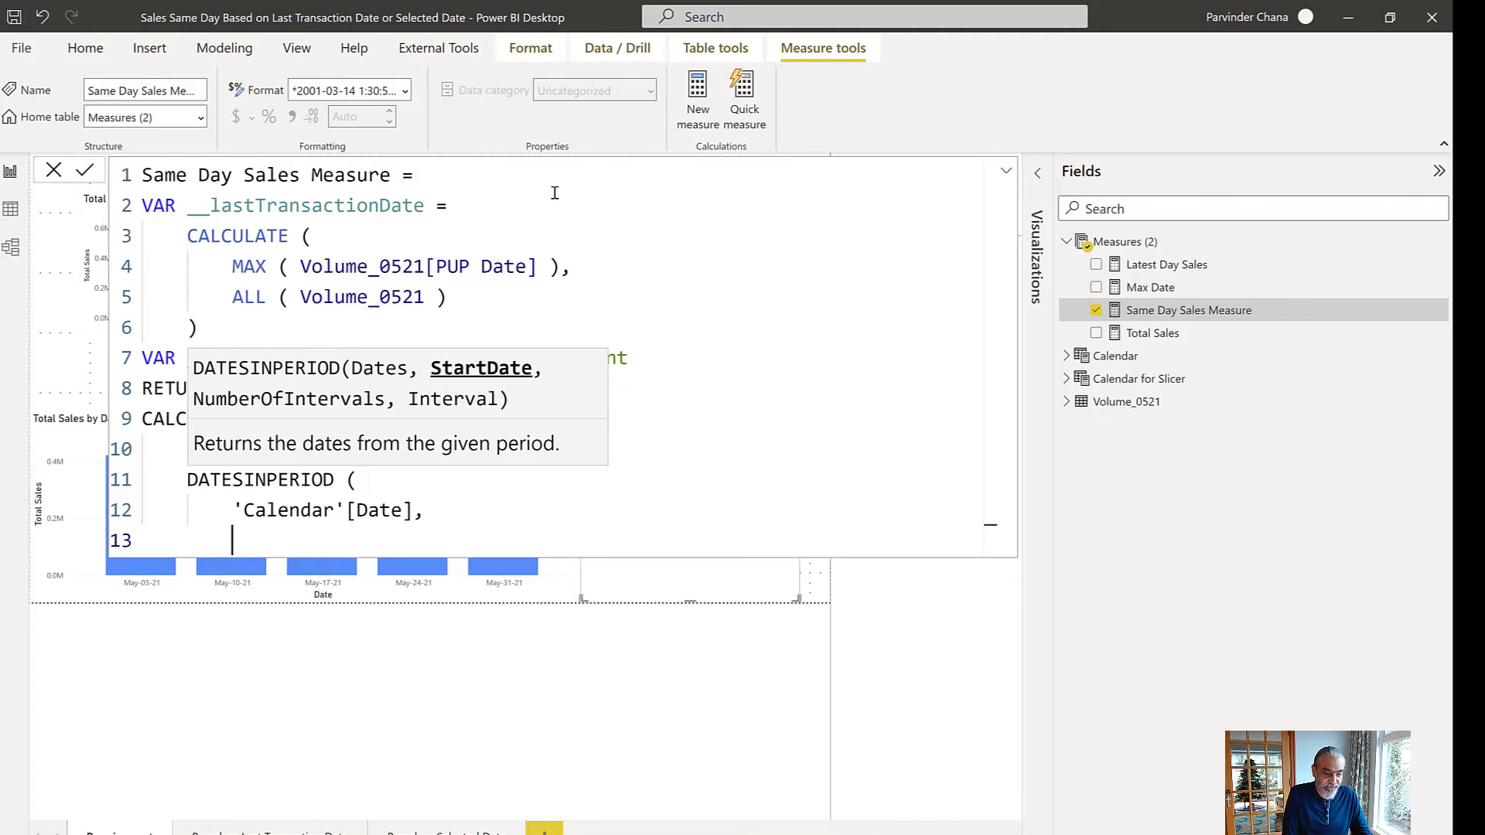
type("__lastTransactionDate")
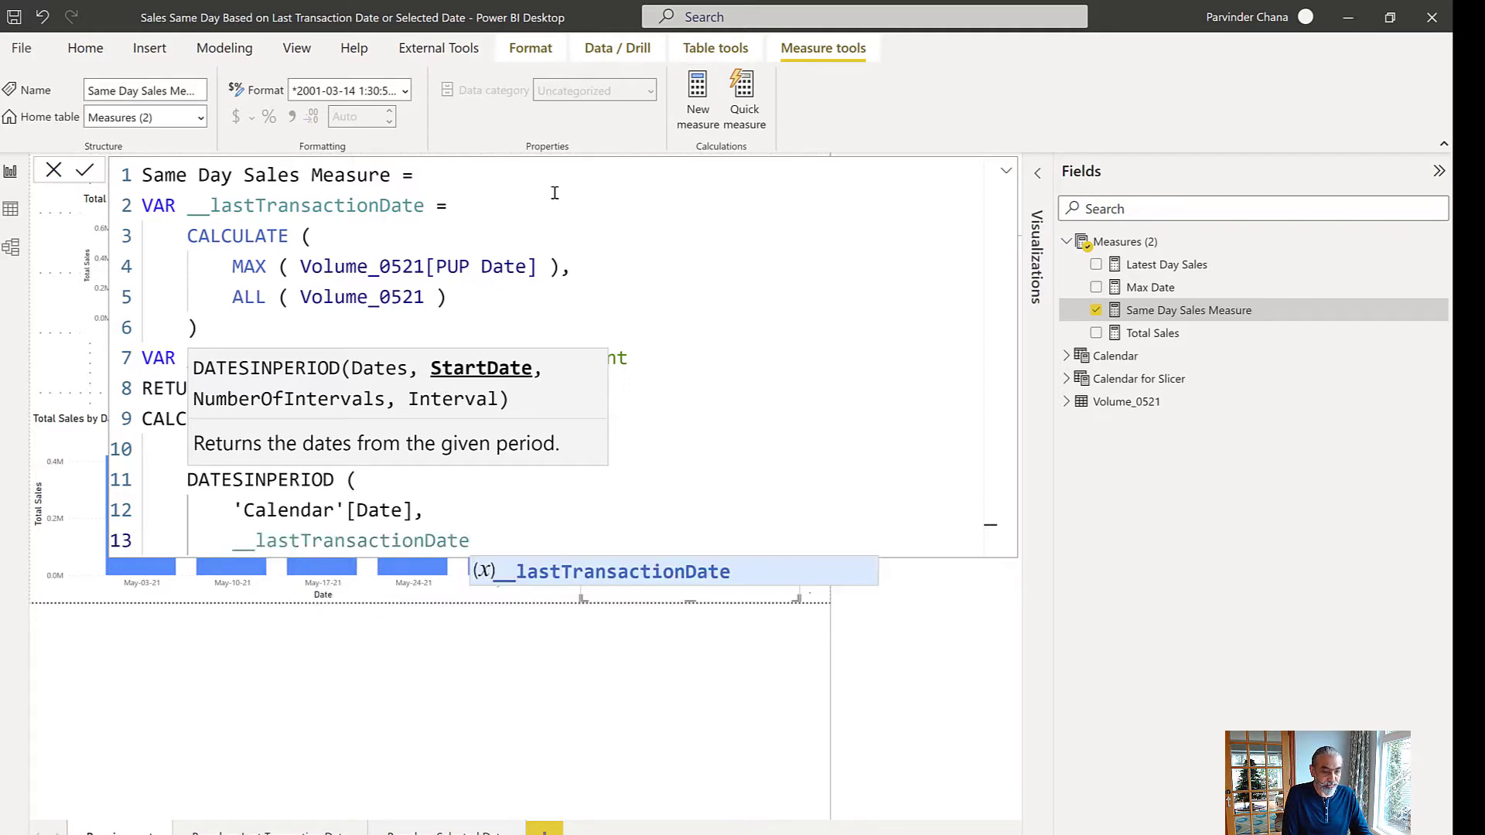
type(",")
key("Return")
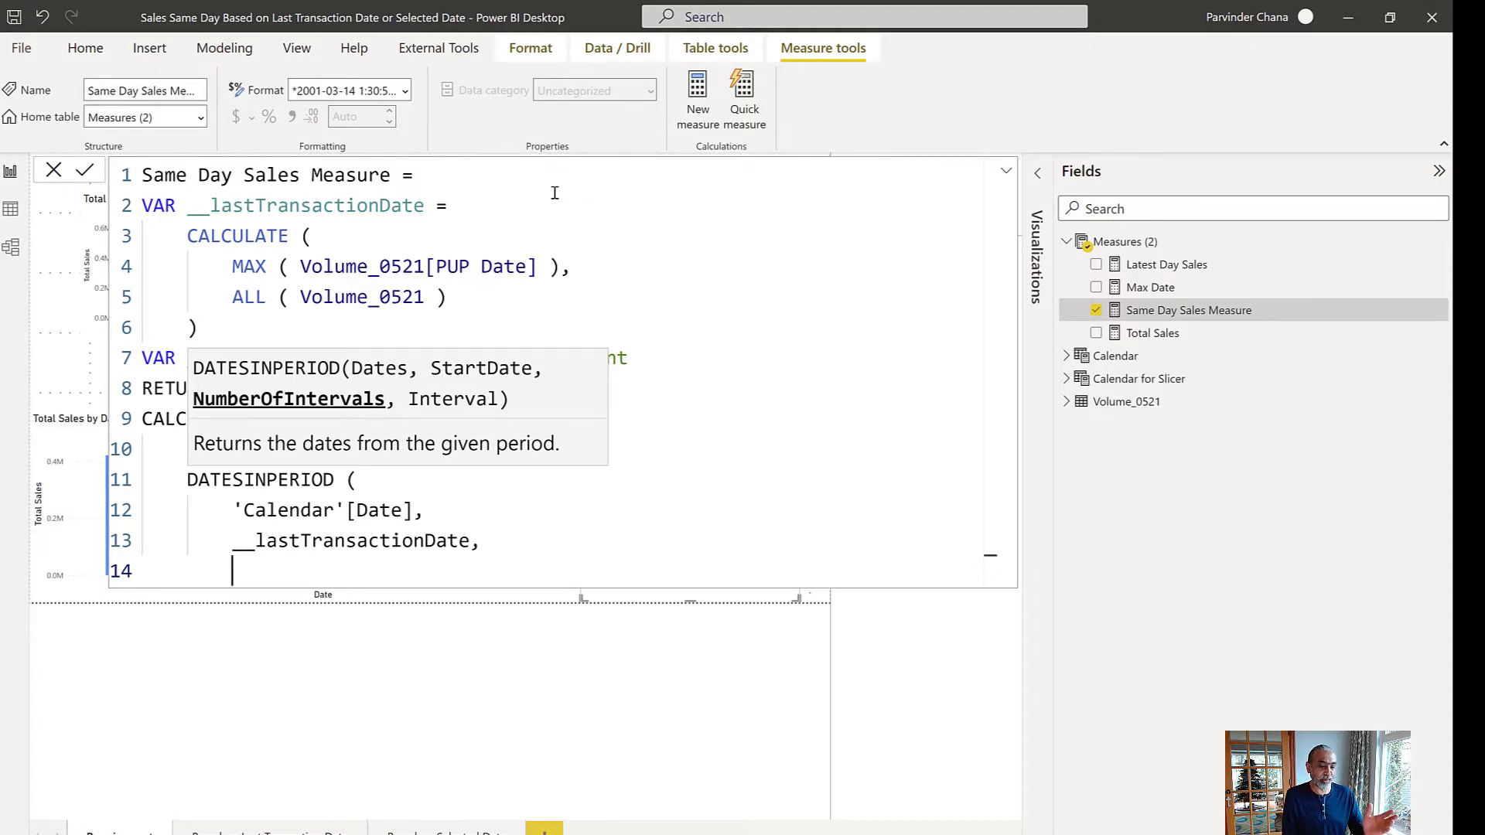
left_click(713, 272)
double_click(396, 358)
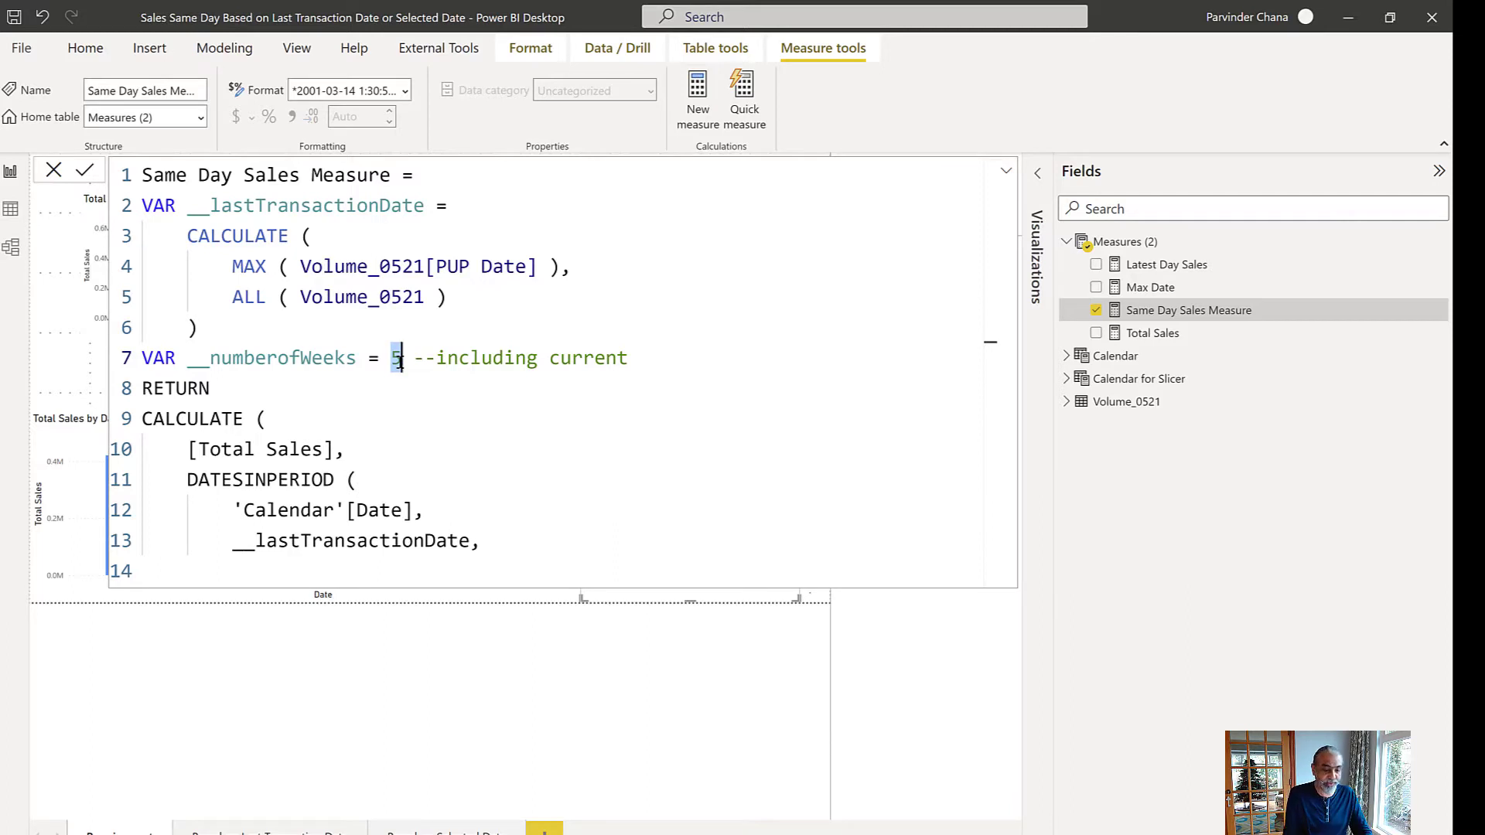
- Finish DATESINPERIOD with - ( __numberofWeeks * 7 ) and DAY, closing both brackets
left_click(232, 570)
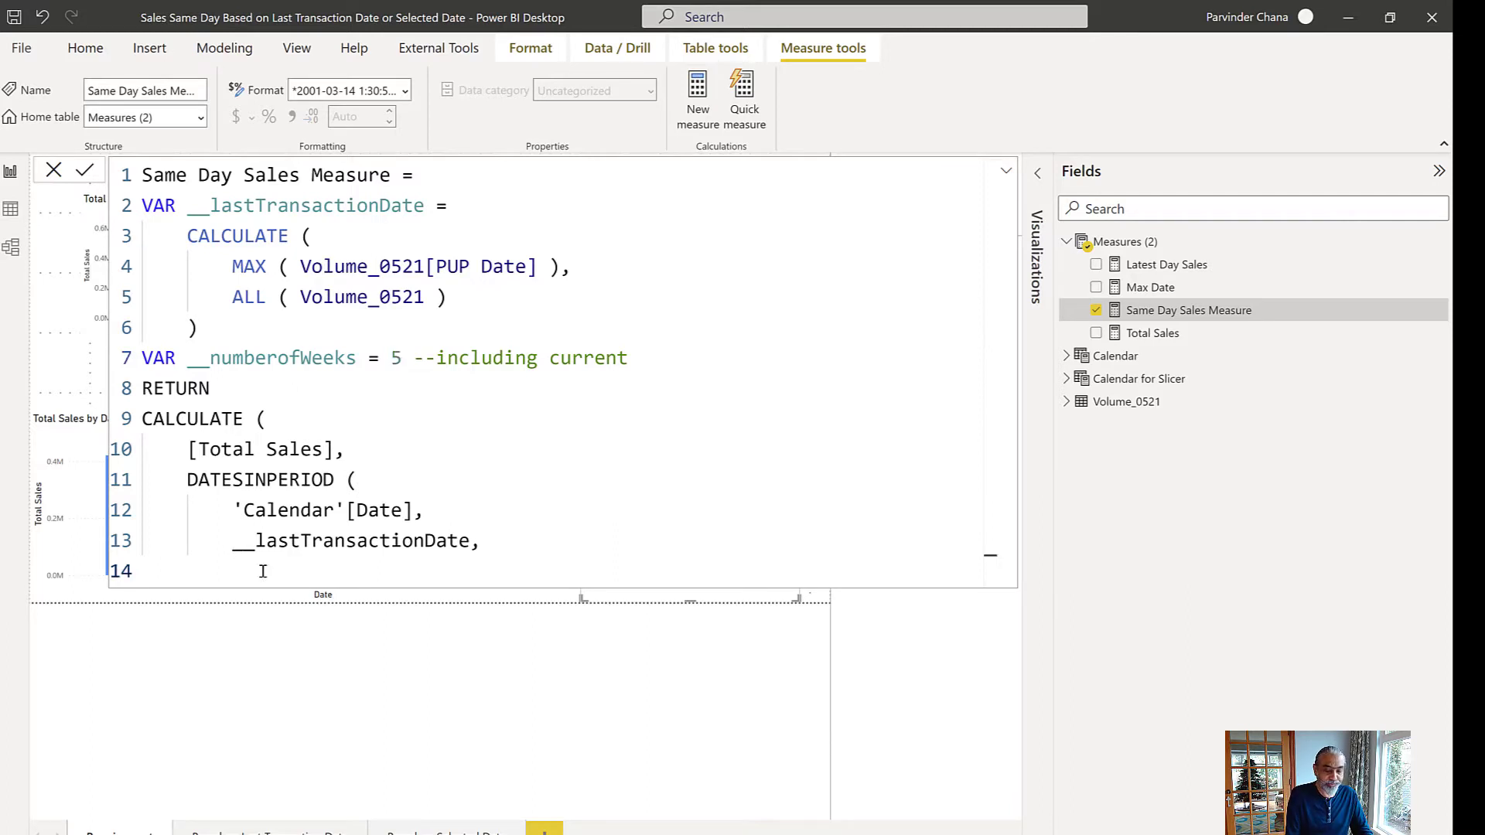
type("- ( __")
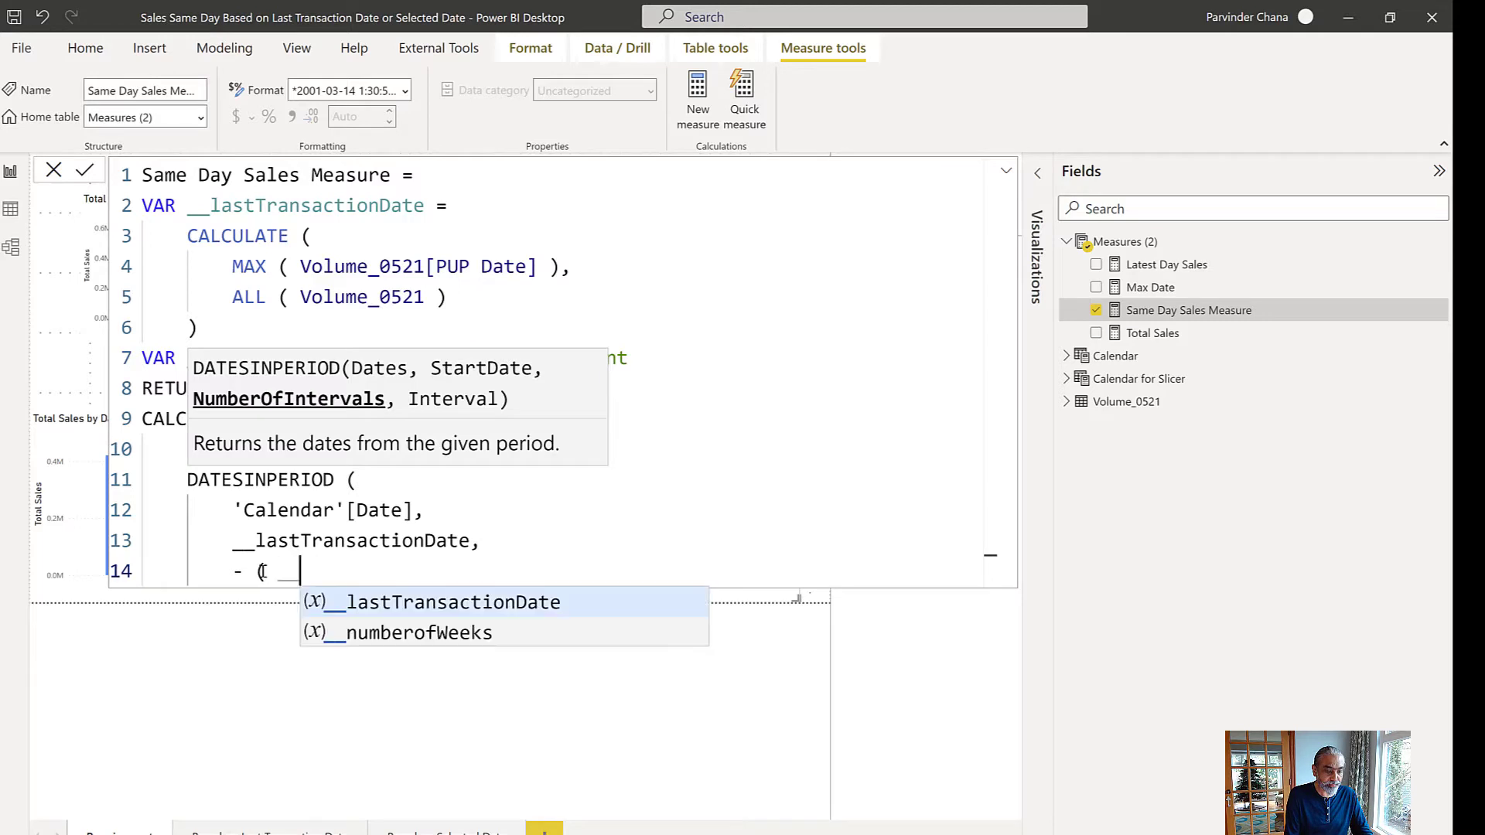
type("numberofWeeks * ")
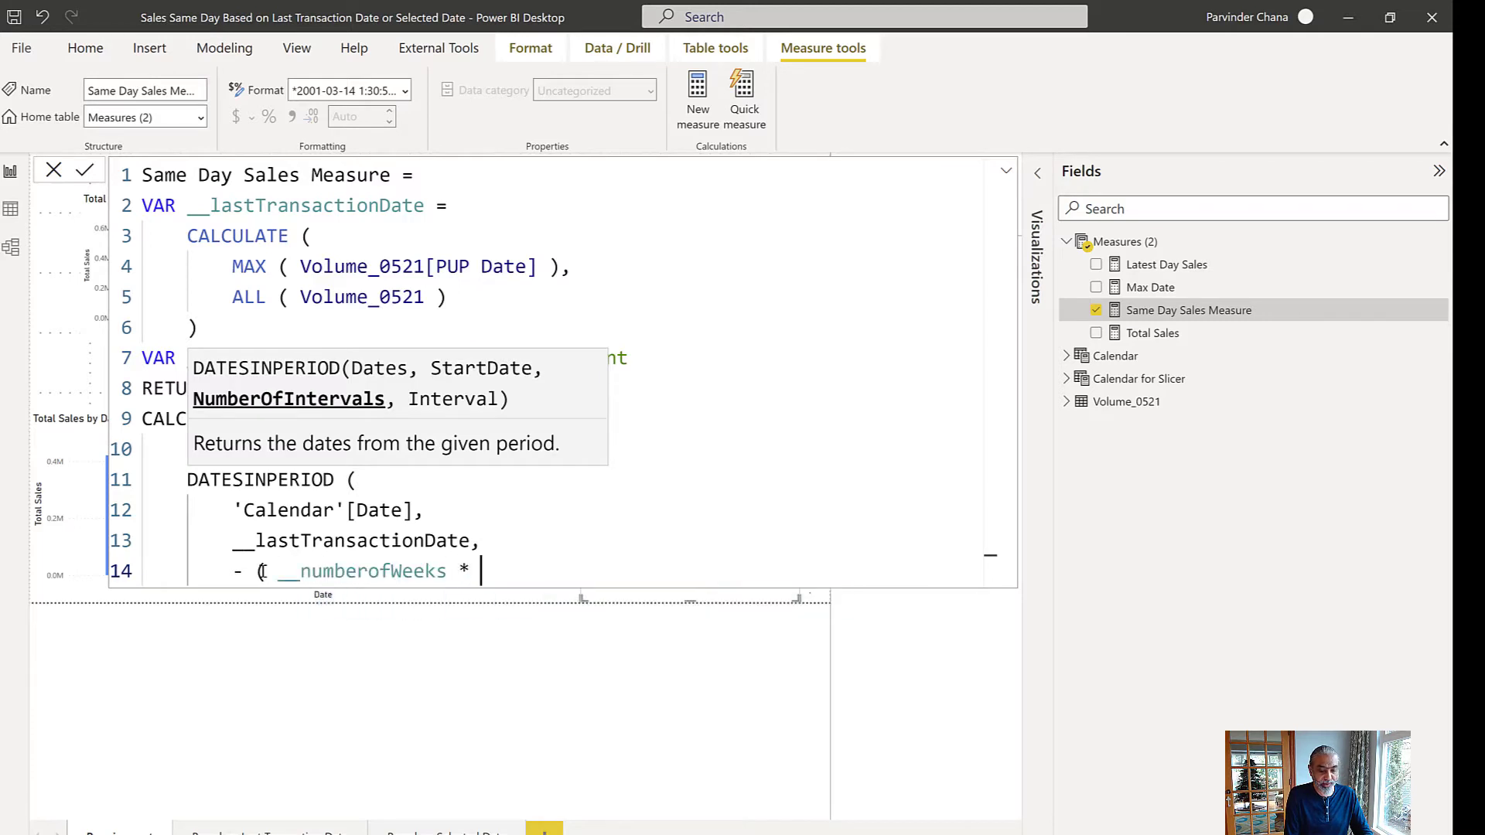
type("7 )")
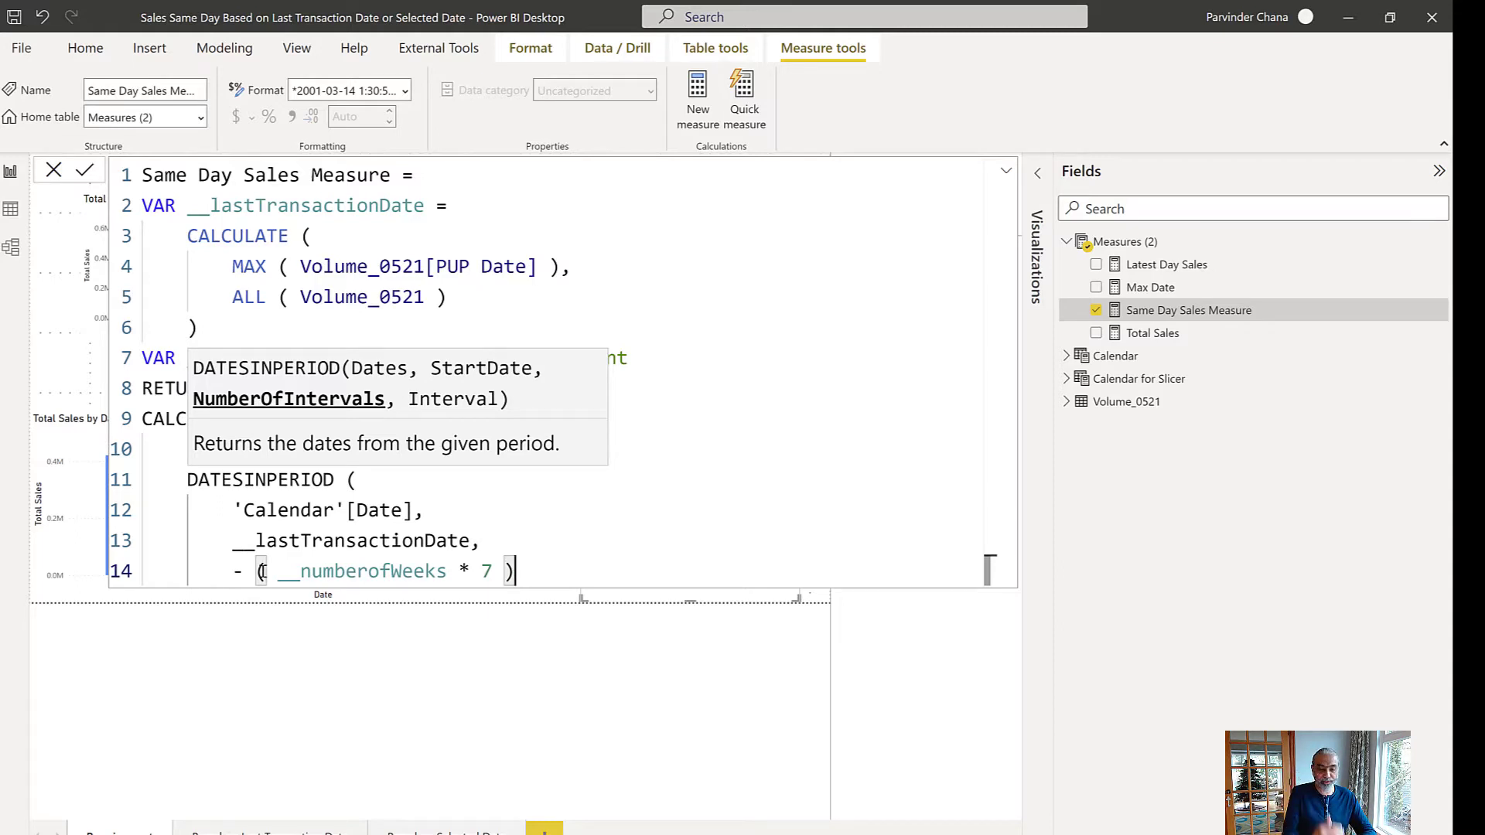
type(",")
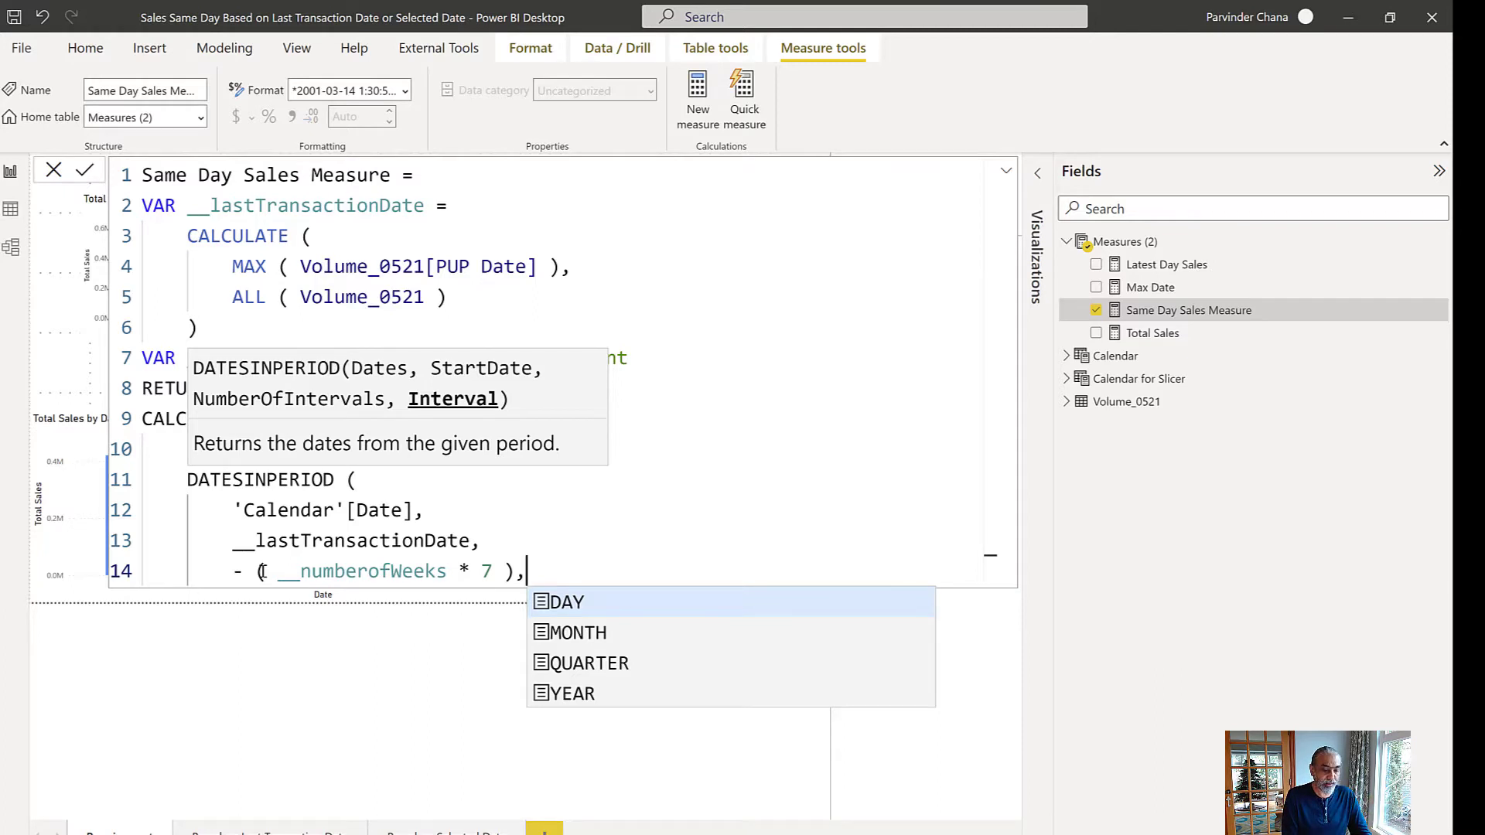
key("shift+Return")
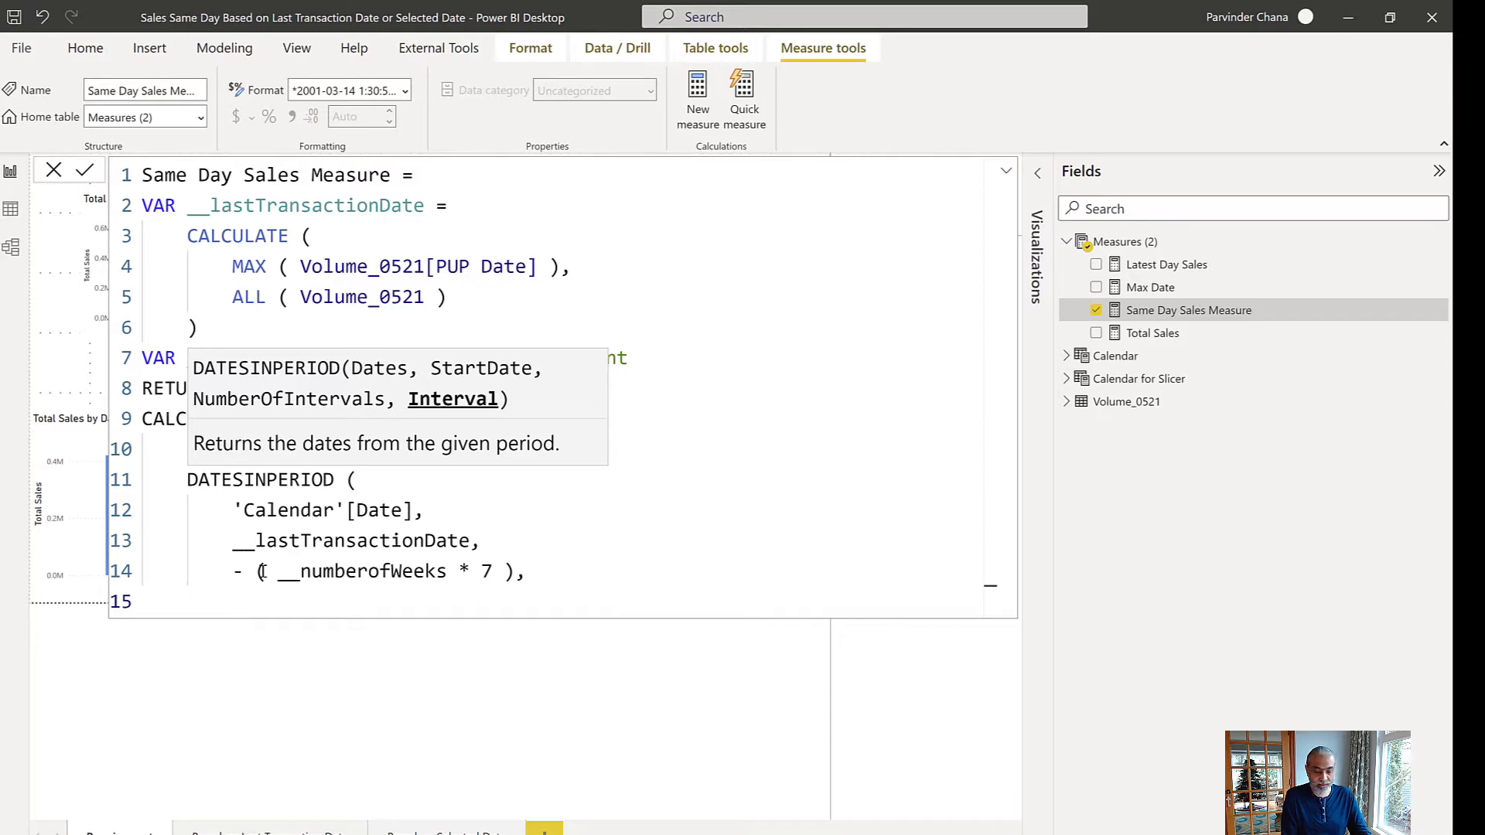
type("DAY")
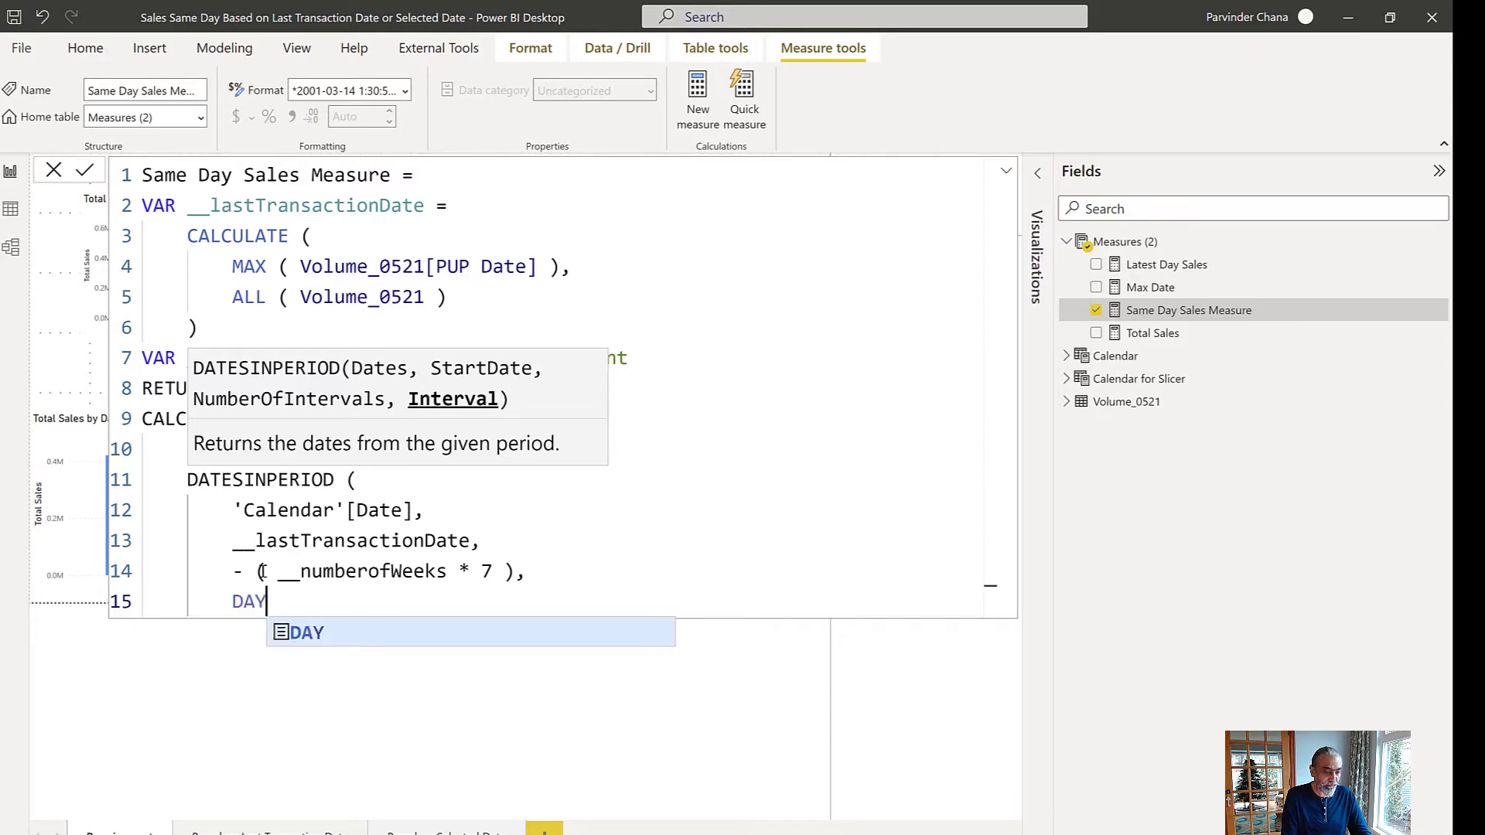
key("shift+Return")
type(")")
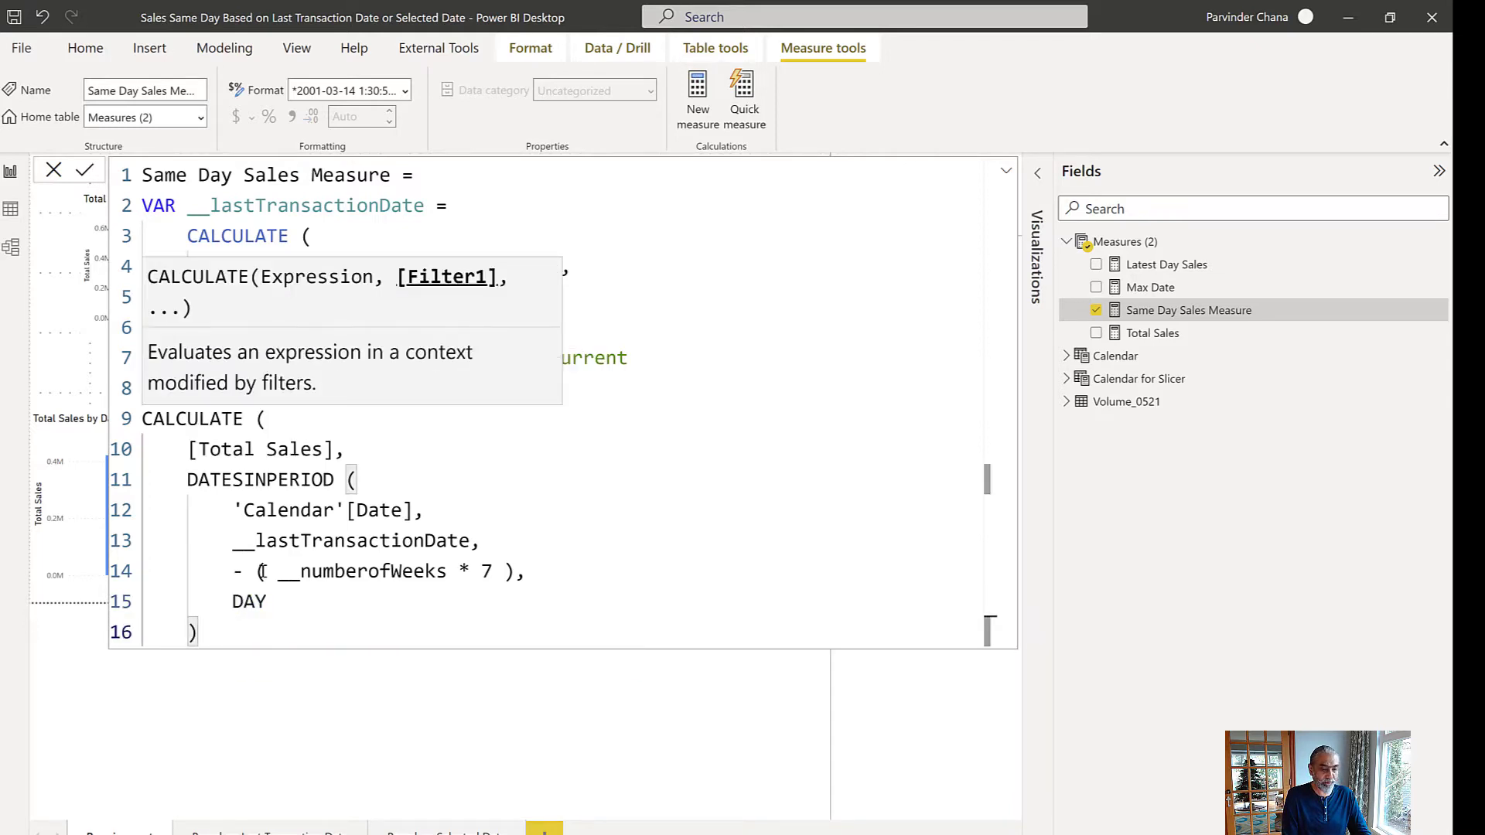
key("shift+Return")
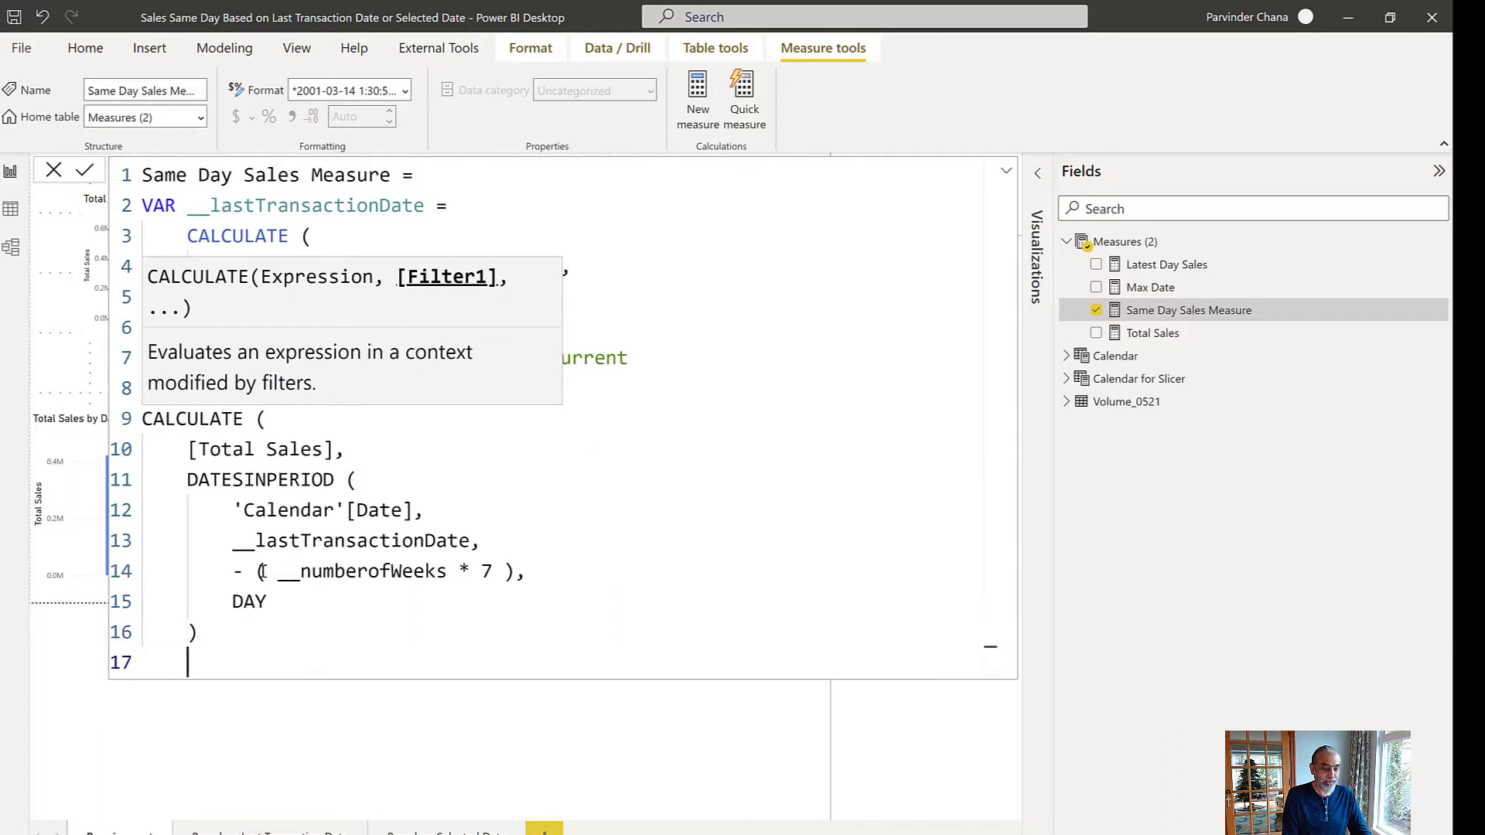
type(")")
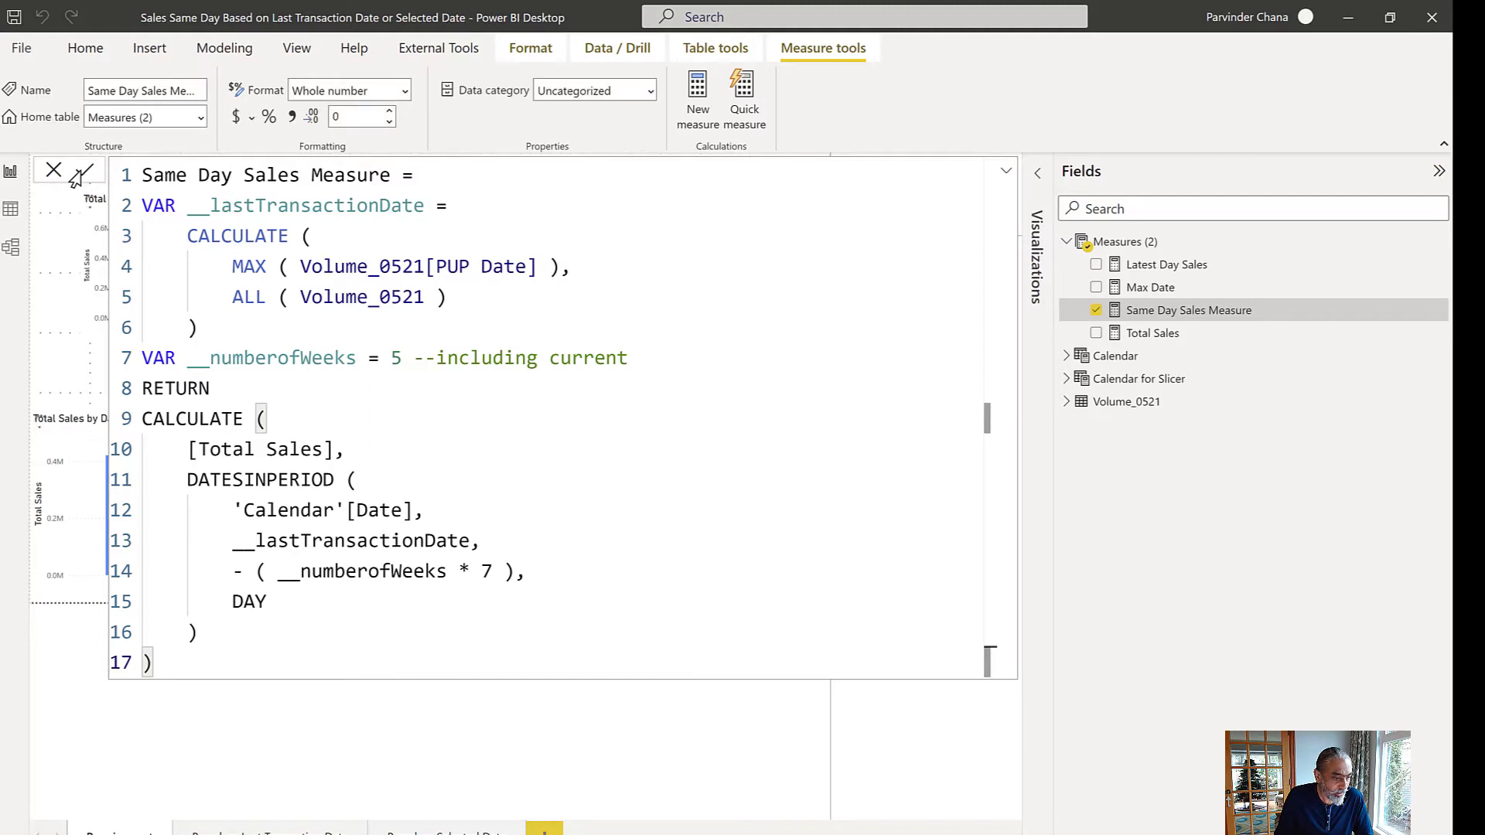
- Turn the card into a table of Calendar Date and Same Day Sales Measure, removing Earliest Date
left_click(1006, 170)
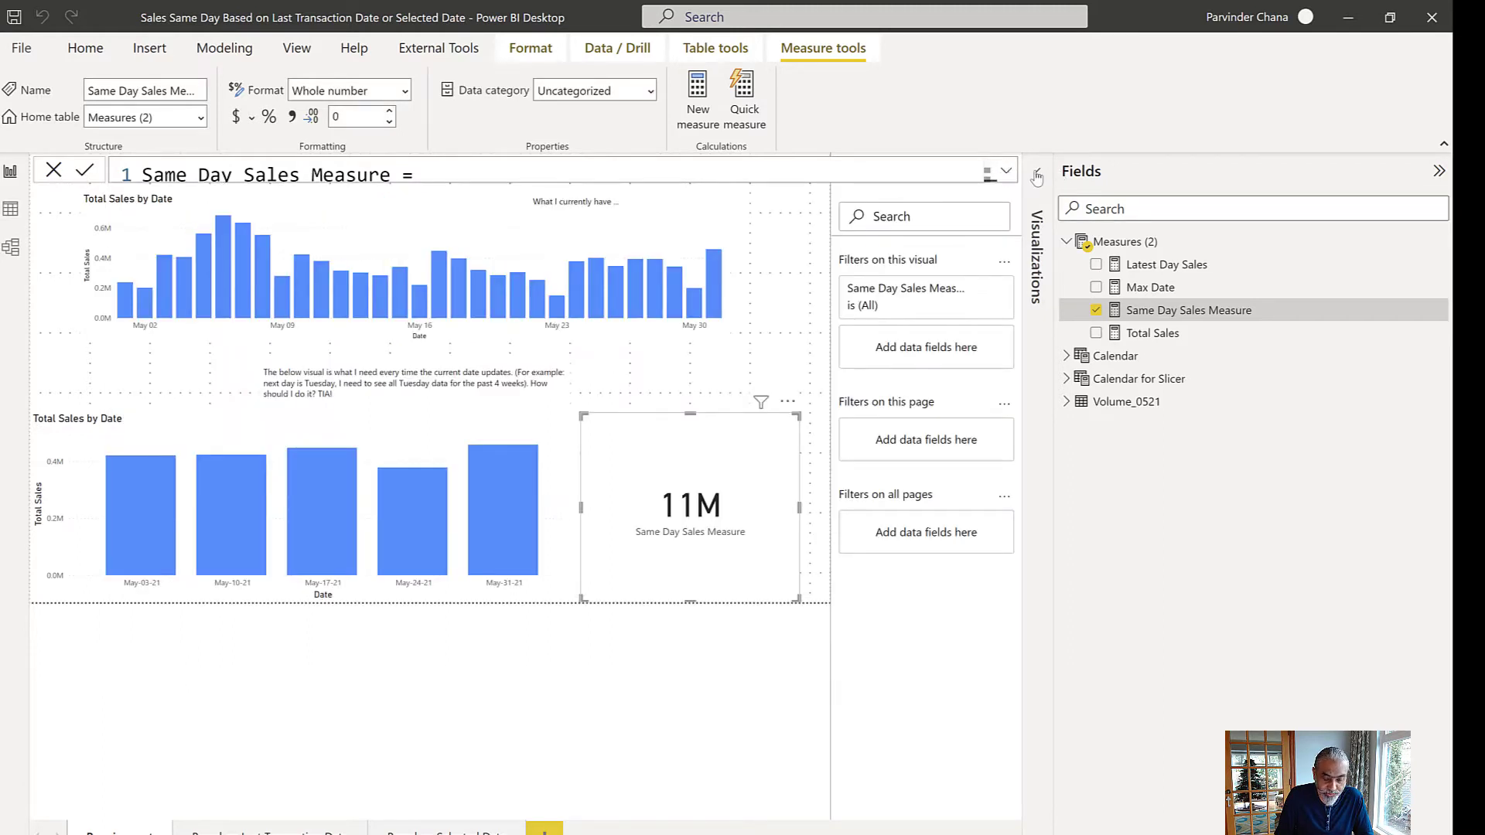
left_click(1021, 214)
left_click(1152, 208)
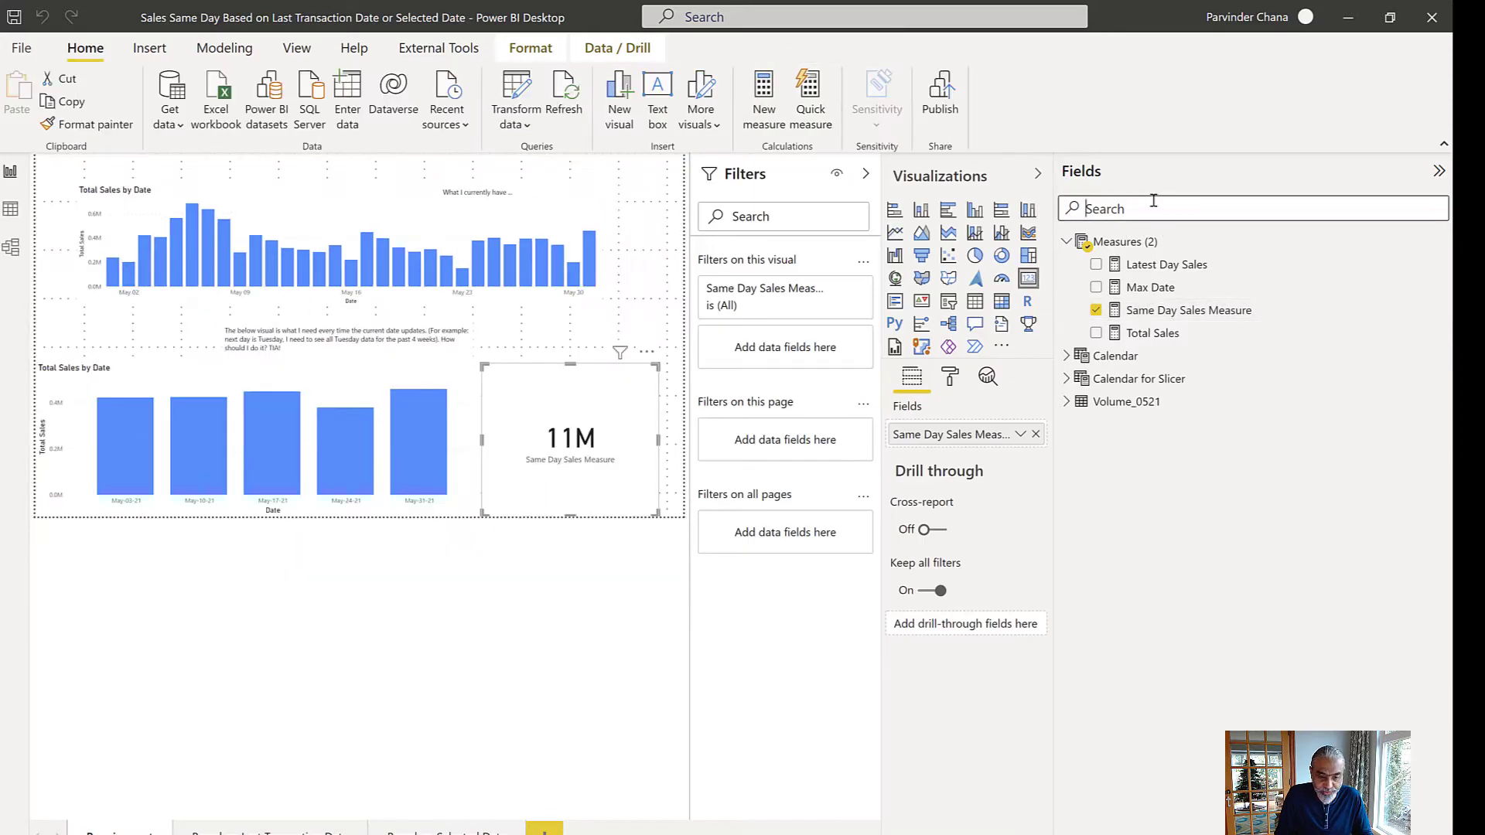
type("date")
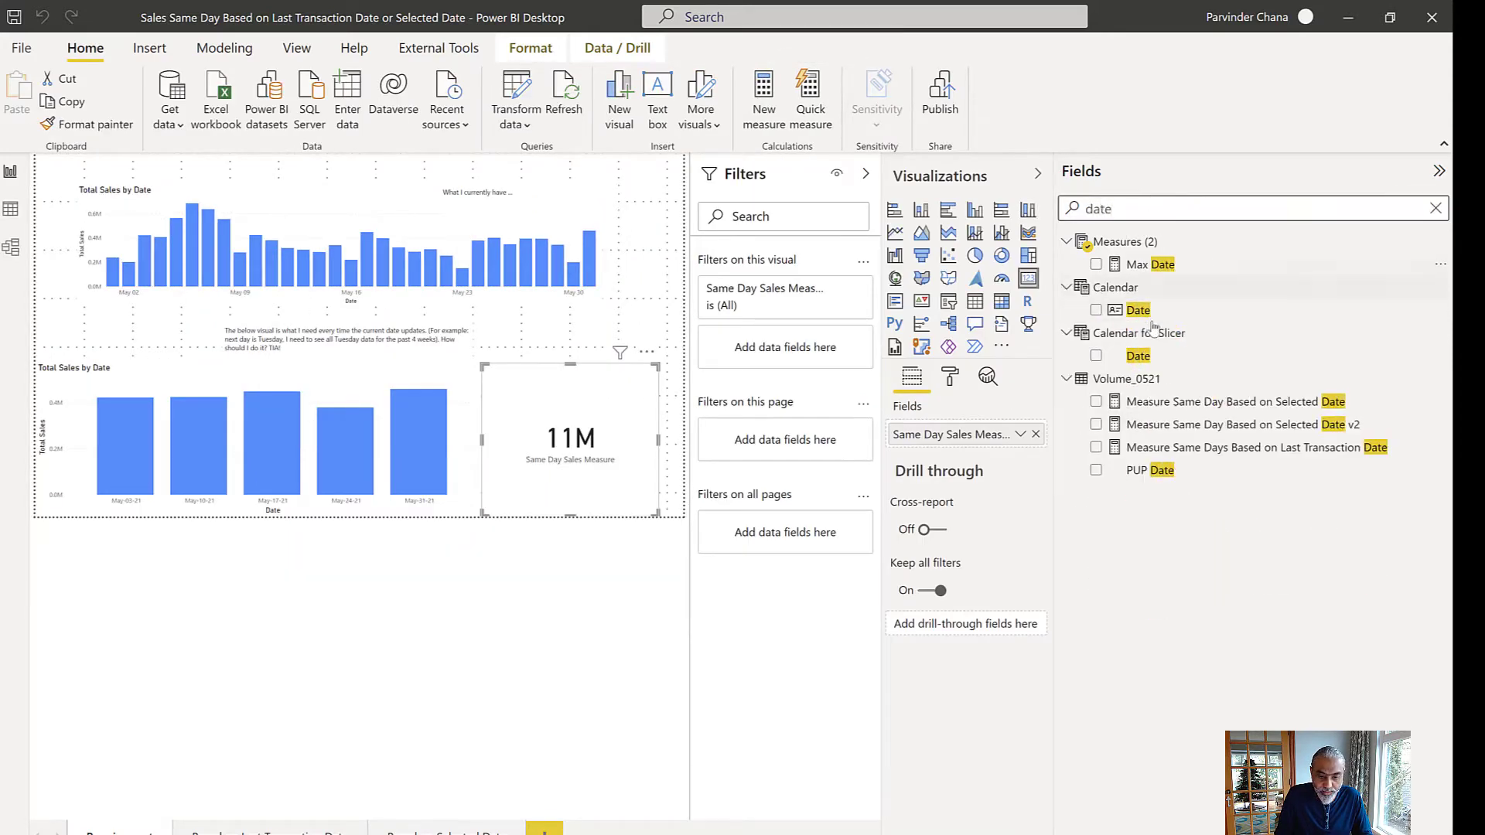
left_click_drag(1131, 309, 956, 432)
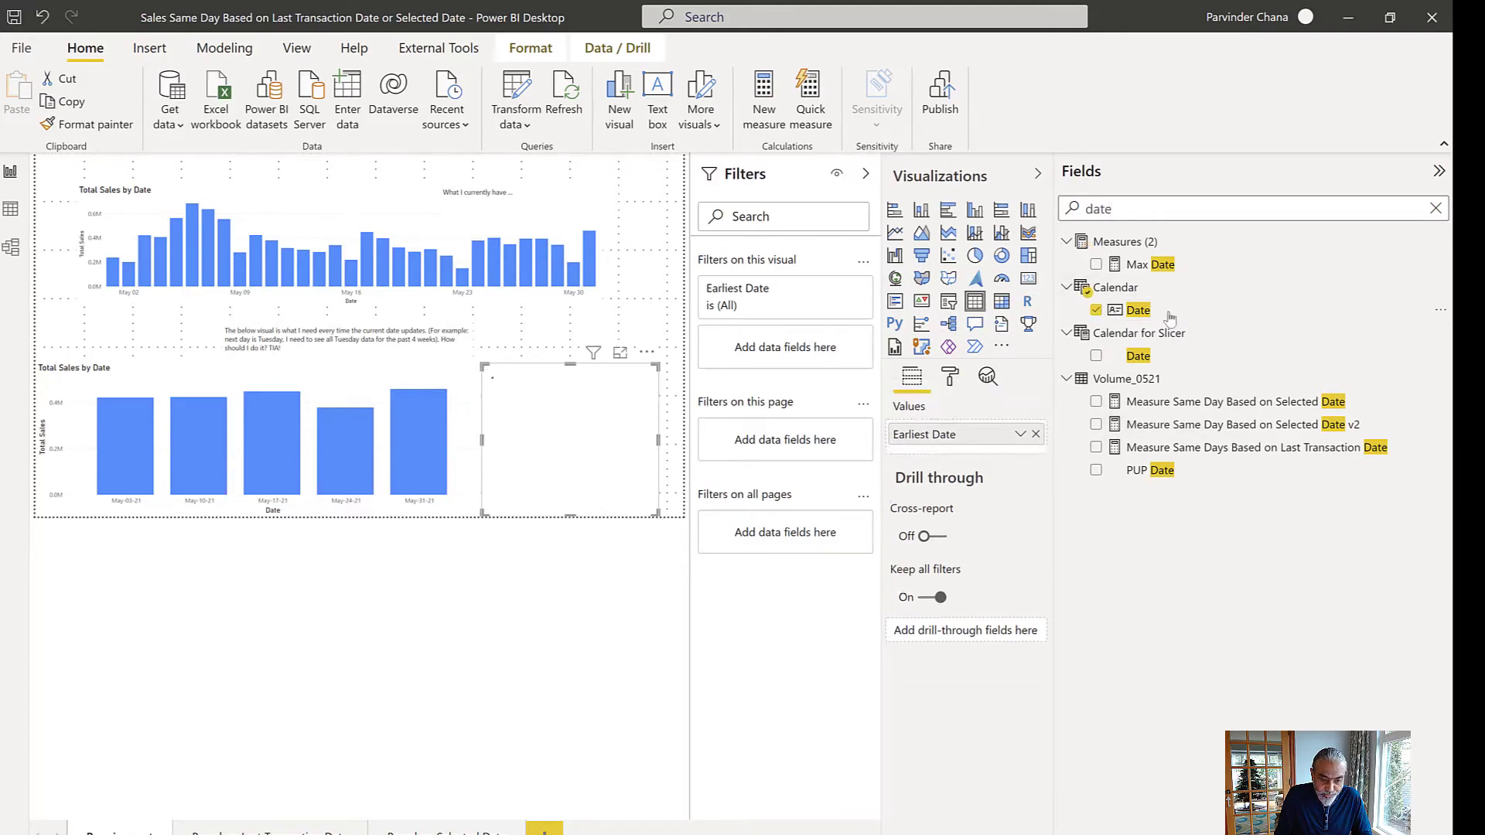
left_click_drag(1133, 317, 1035, 463)
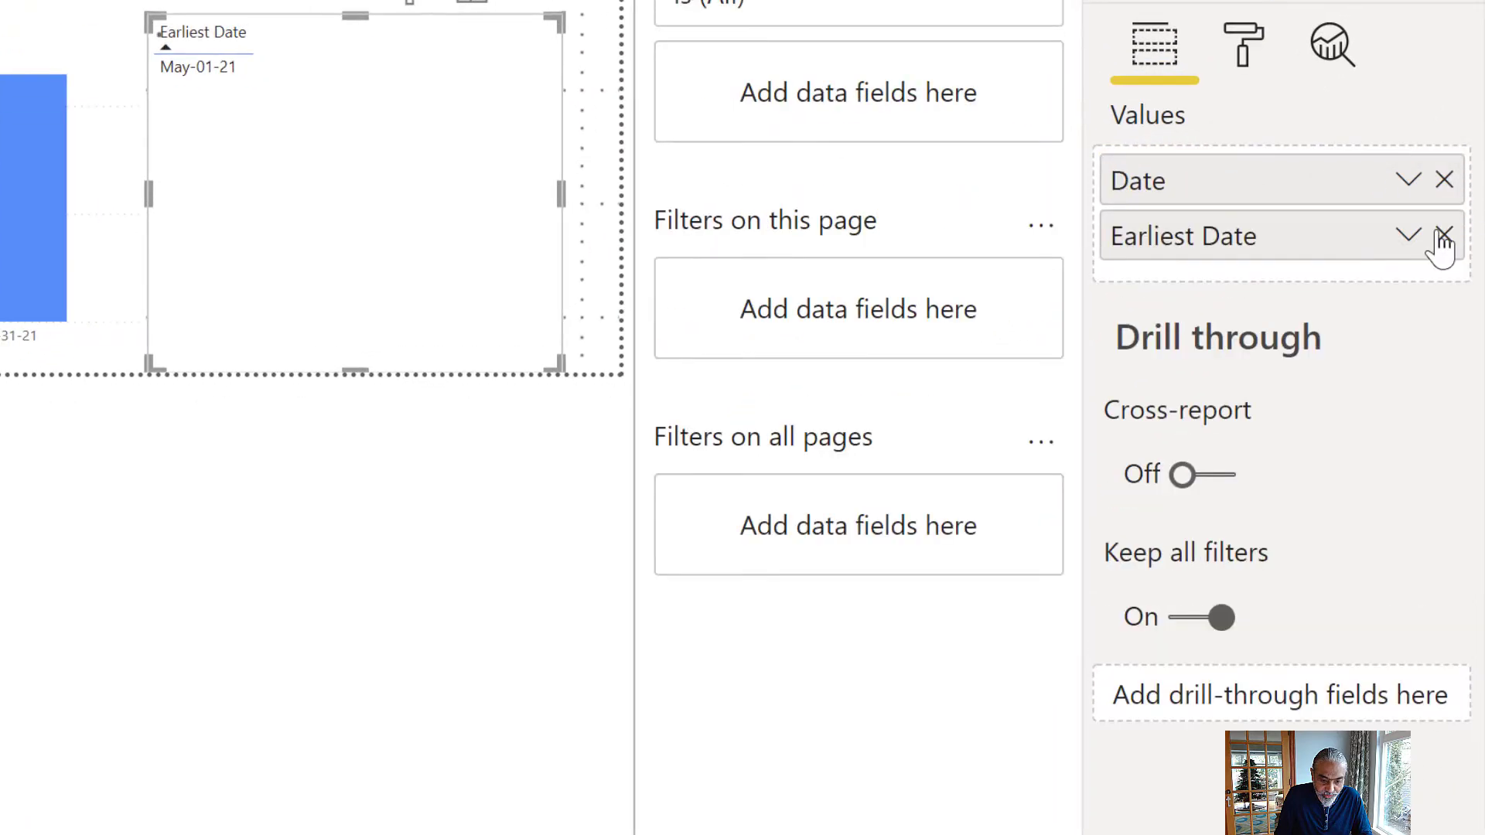
left_click(1443, 235)
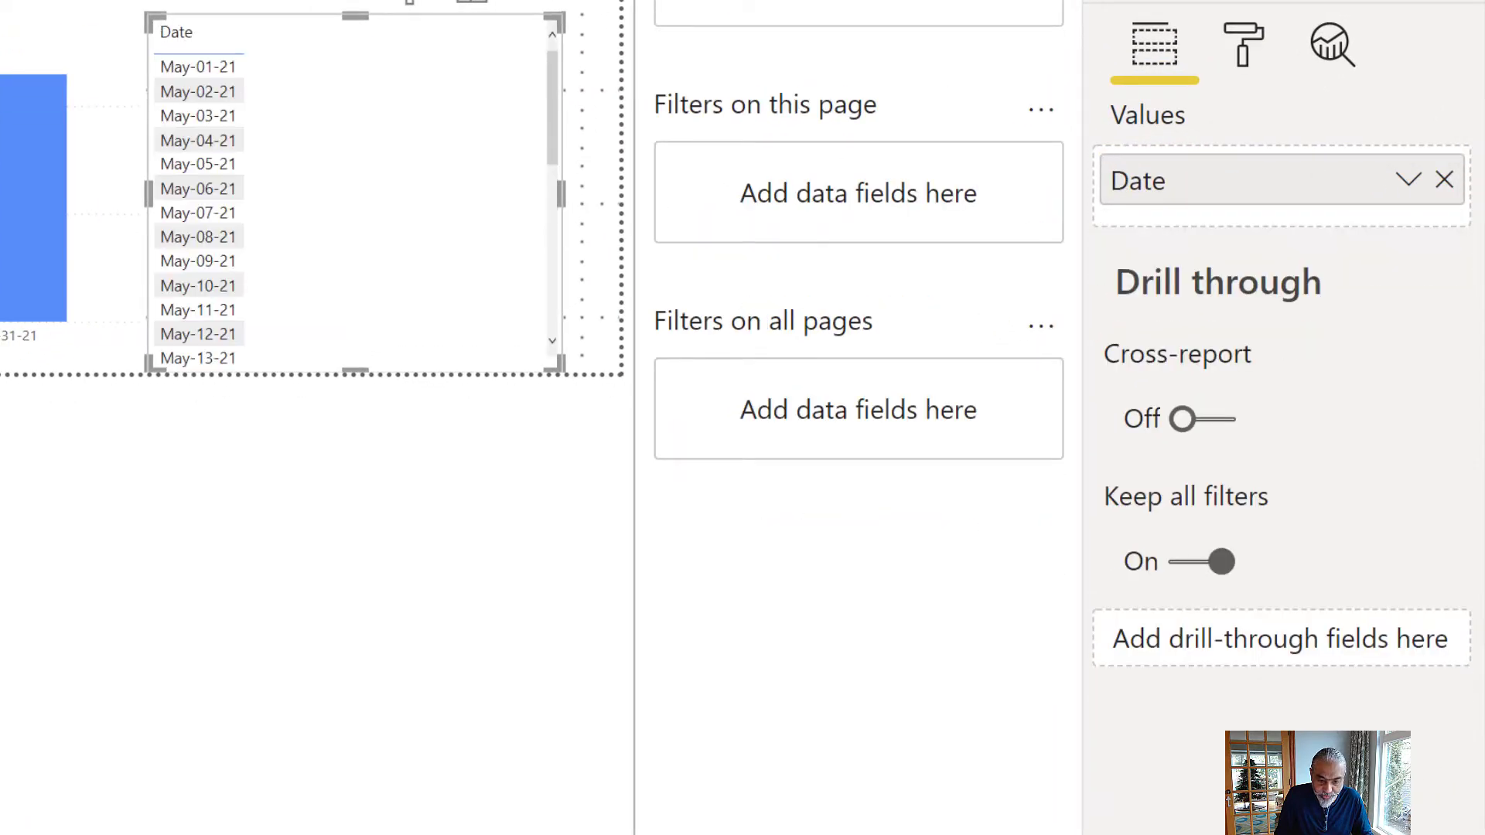
left_click_drag(1484, 165, 1353, 228)
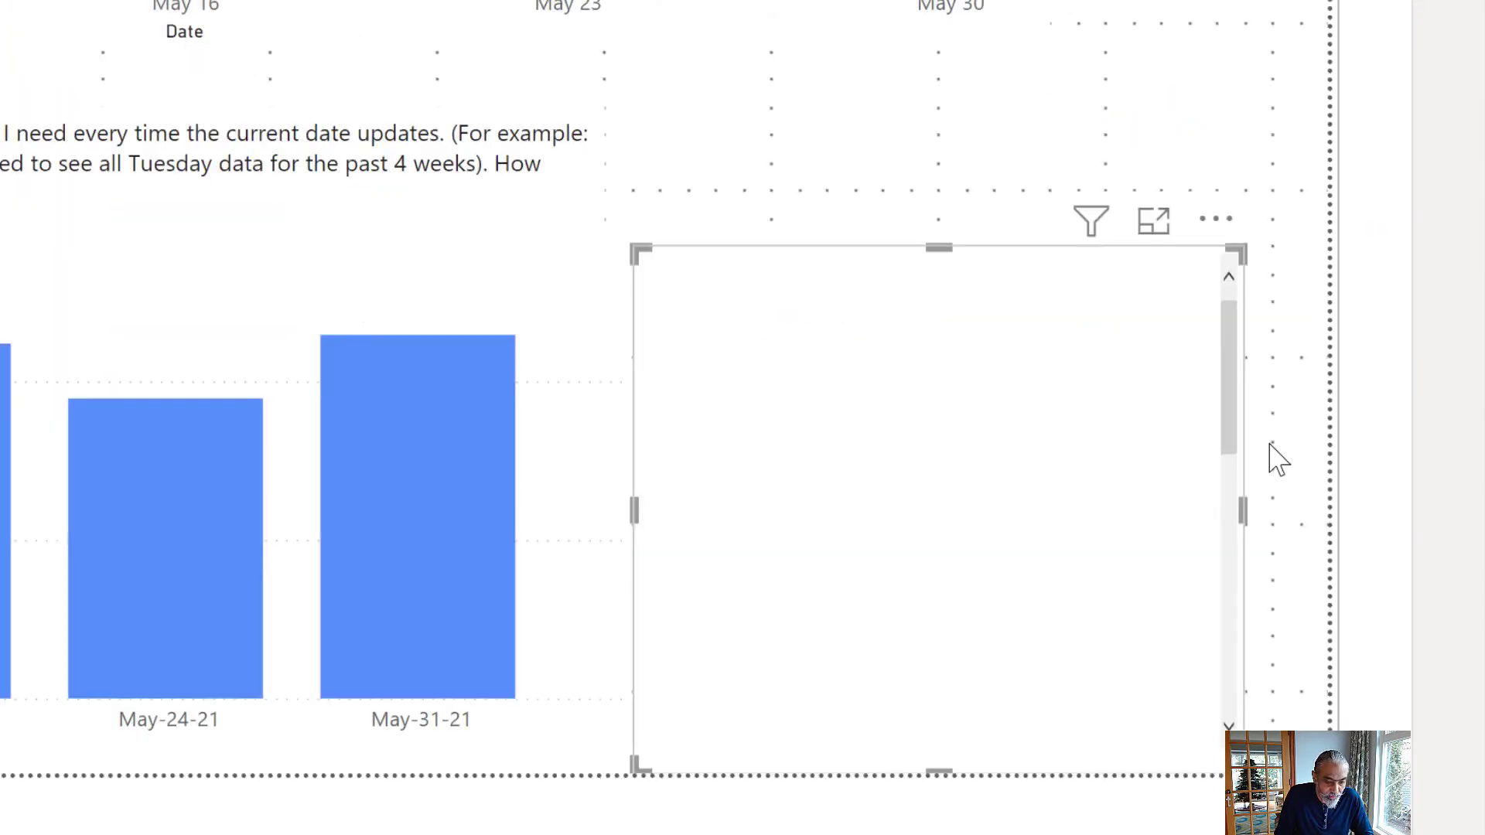
scroll(1184, 472, "down", 4)
scroll(1168, 495, "down", 3)
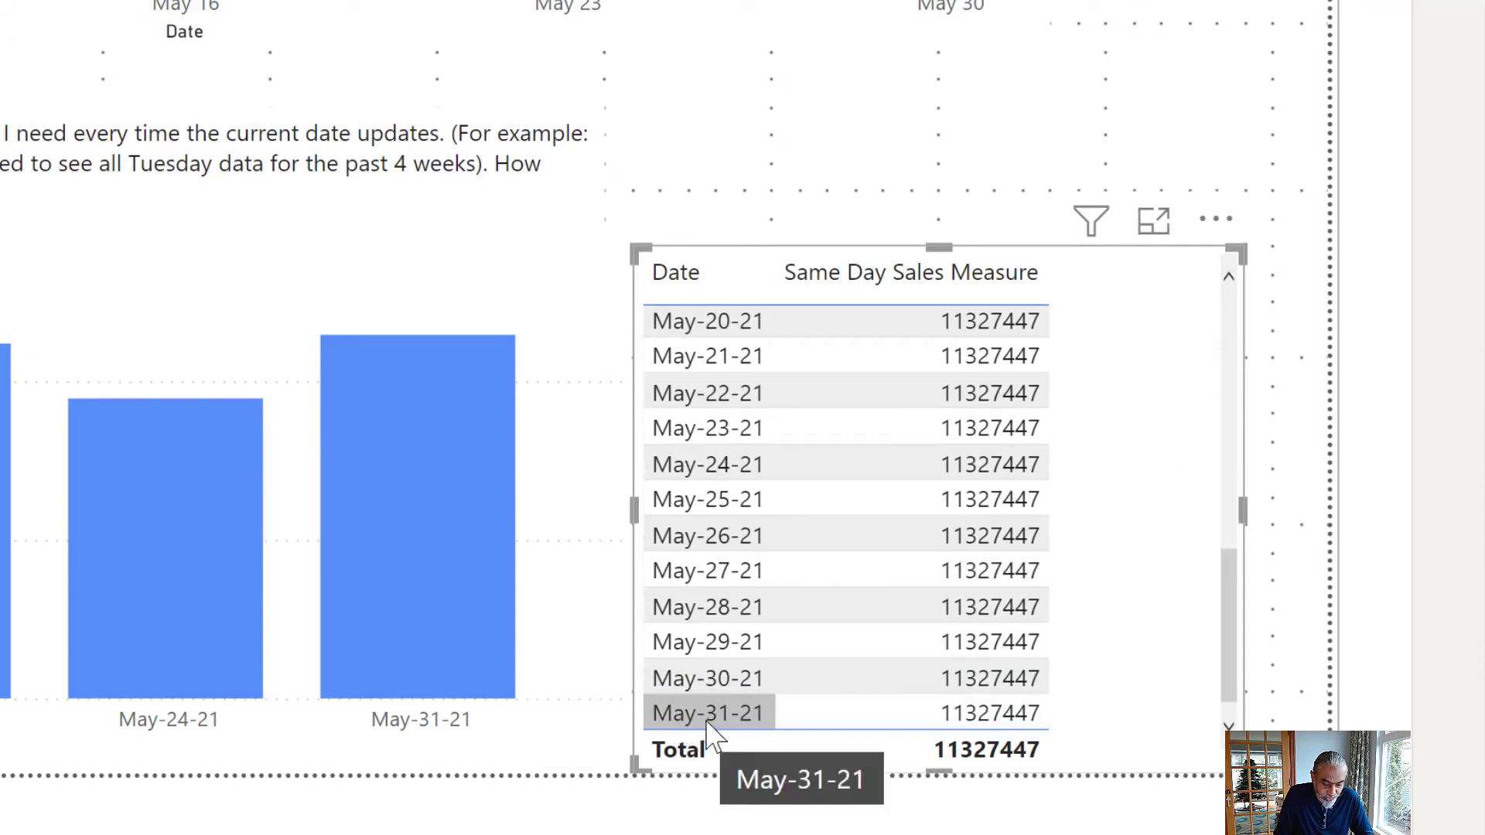
scroll(710, 723, "up", 4)
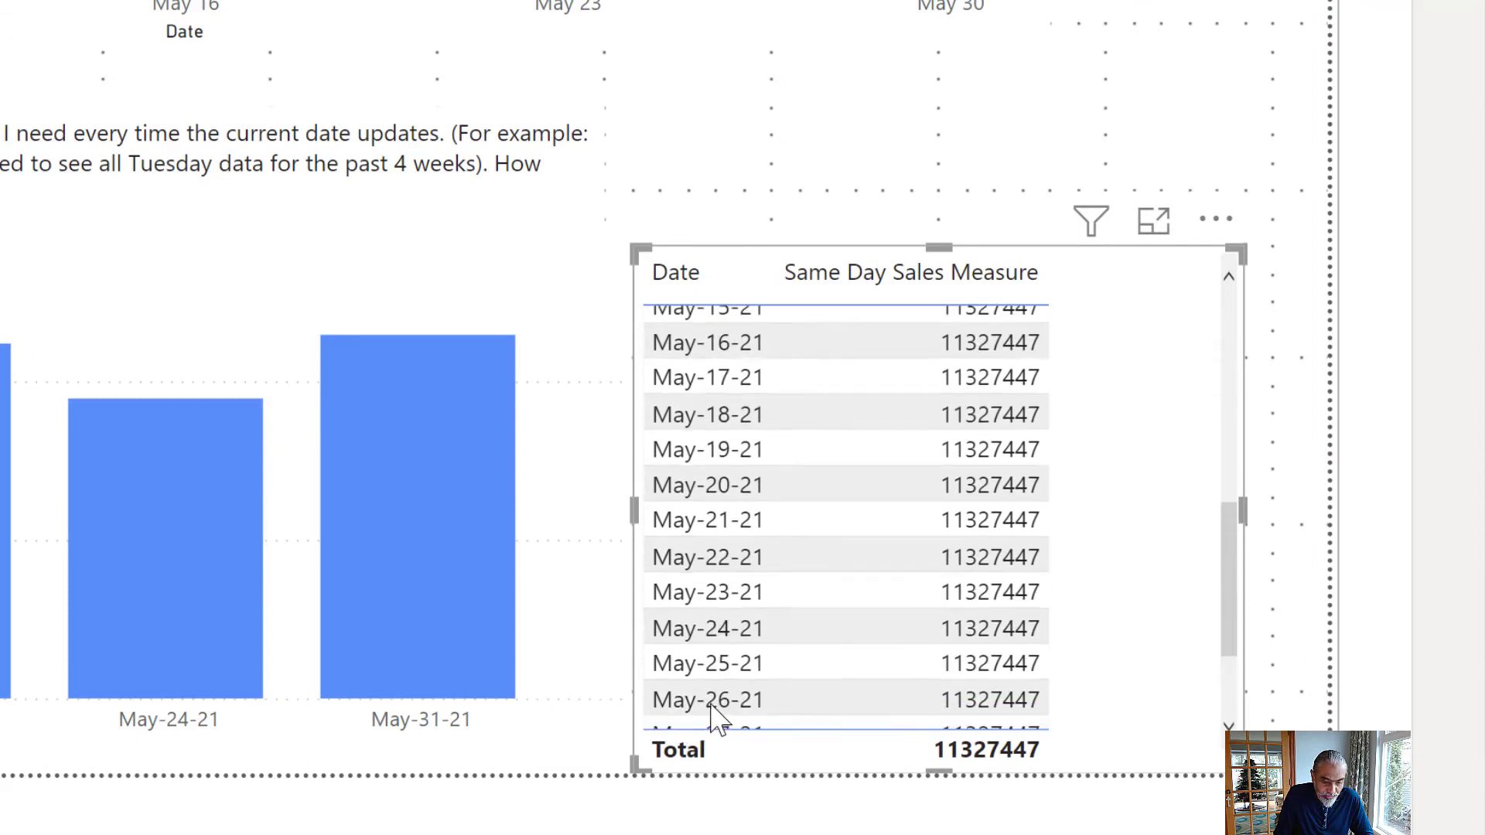
scroll(708, 675, "up", 3)
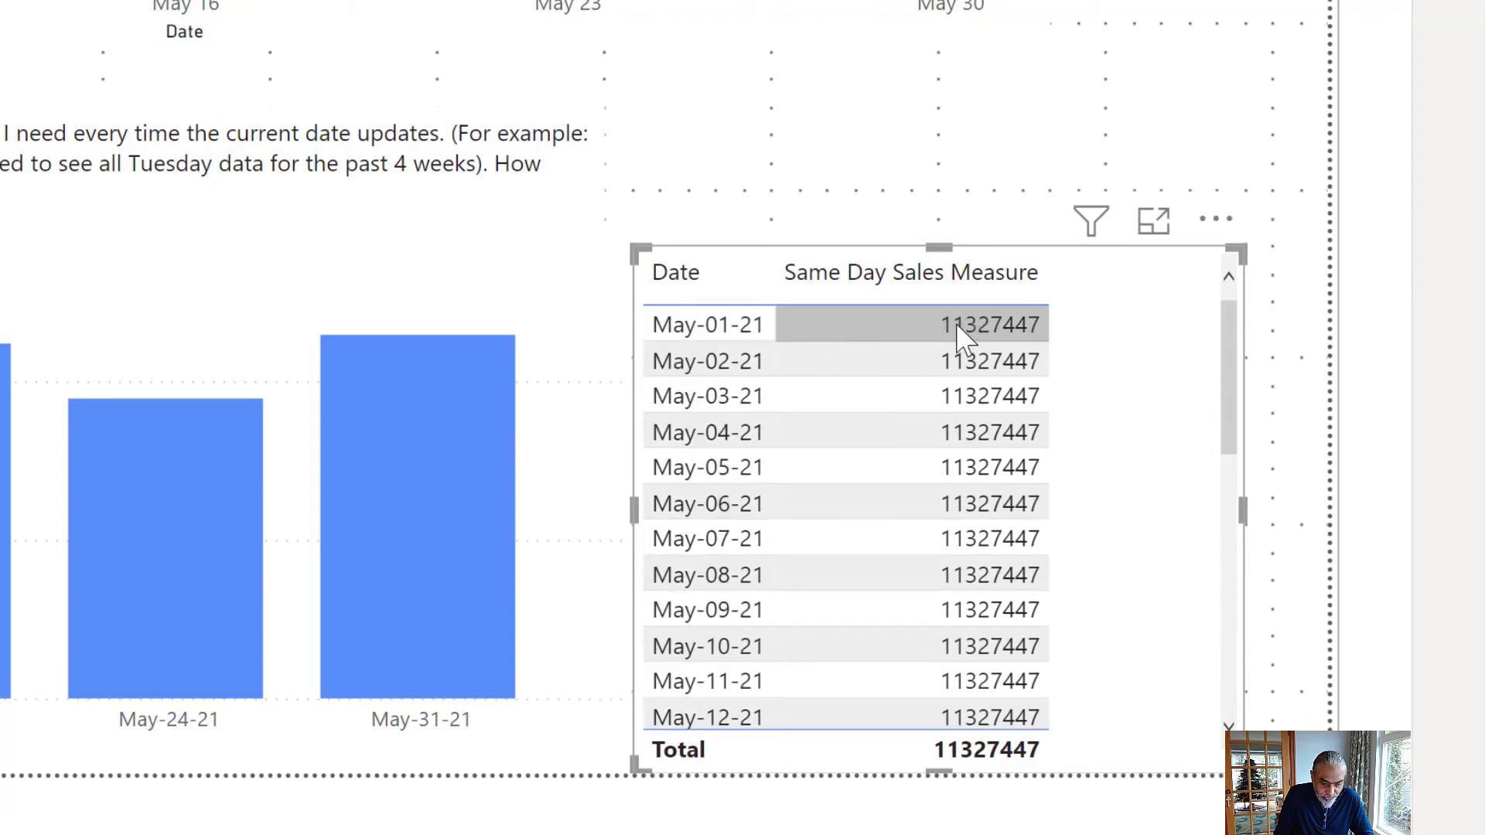
left_click(1160, 232)
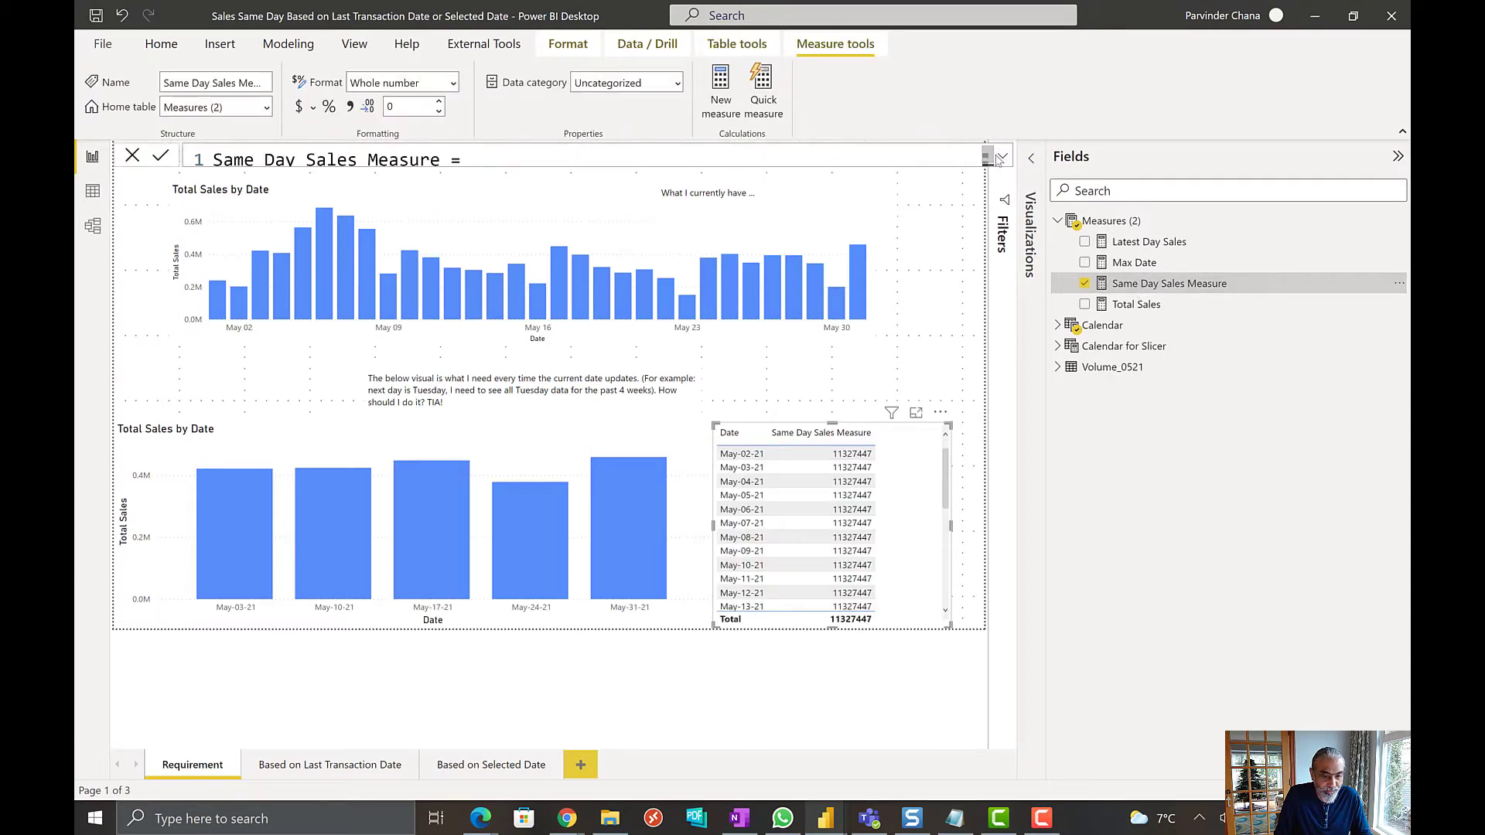
- Insert KEEPFILTERS ( on a new line after the [Total Sales] argument
left_click(1003, 158)
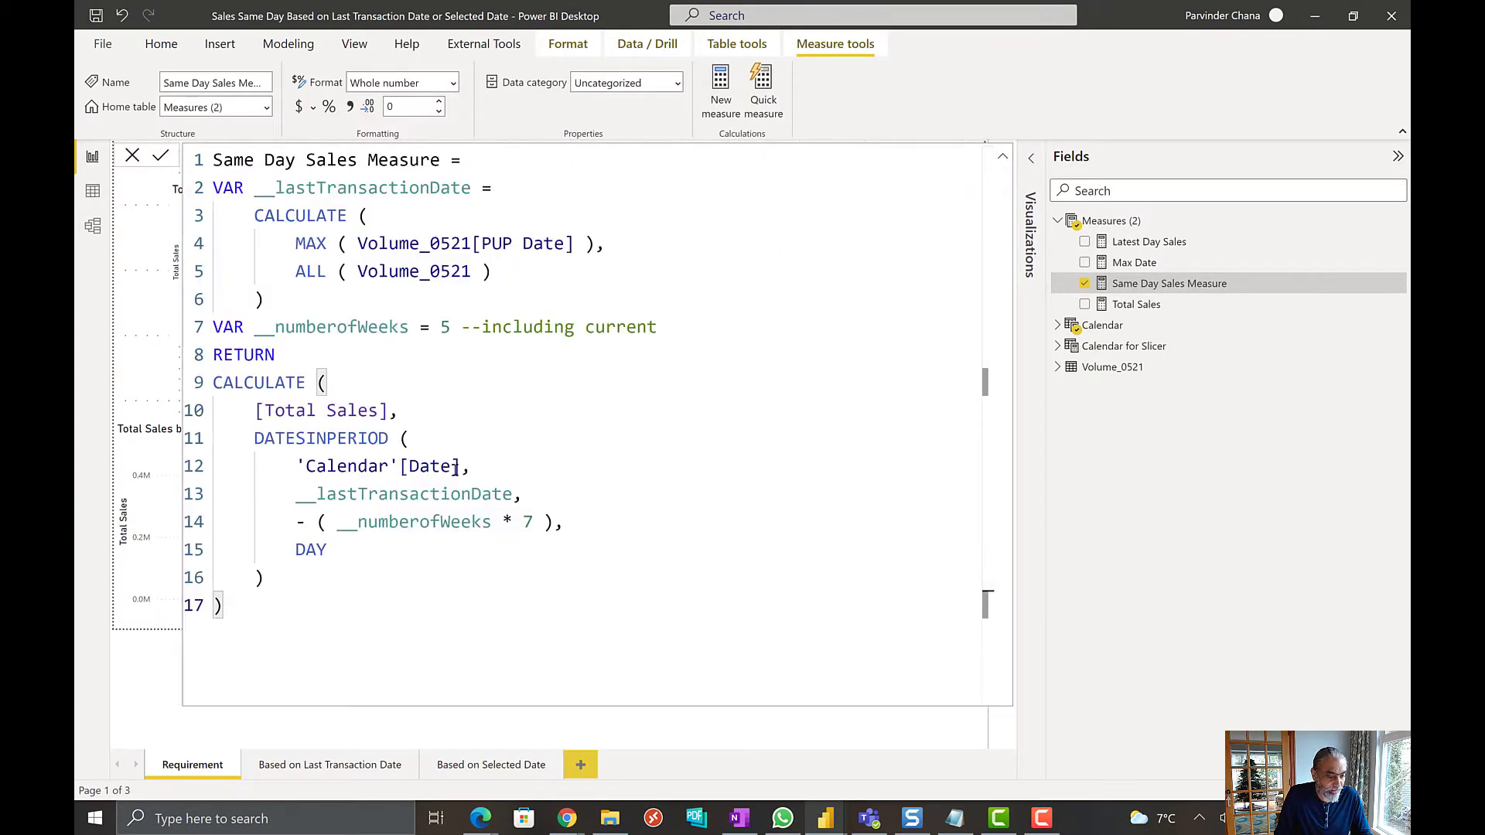
left_click(467, 412)
key("Return")
type("KE")
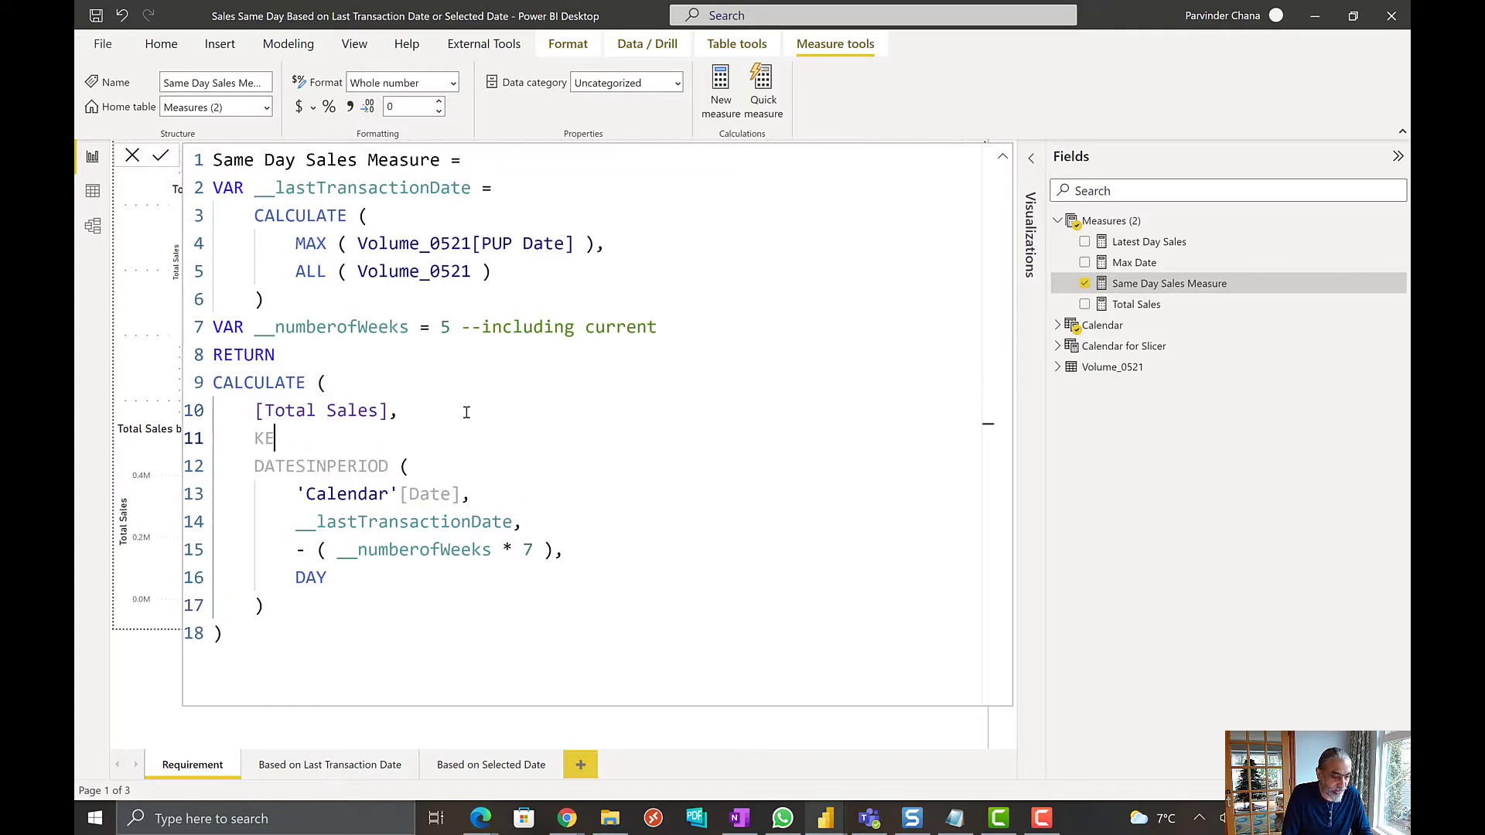
type("EPFILTERS")
key("Escape")
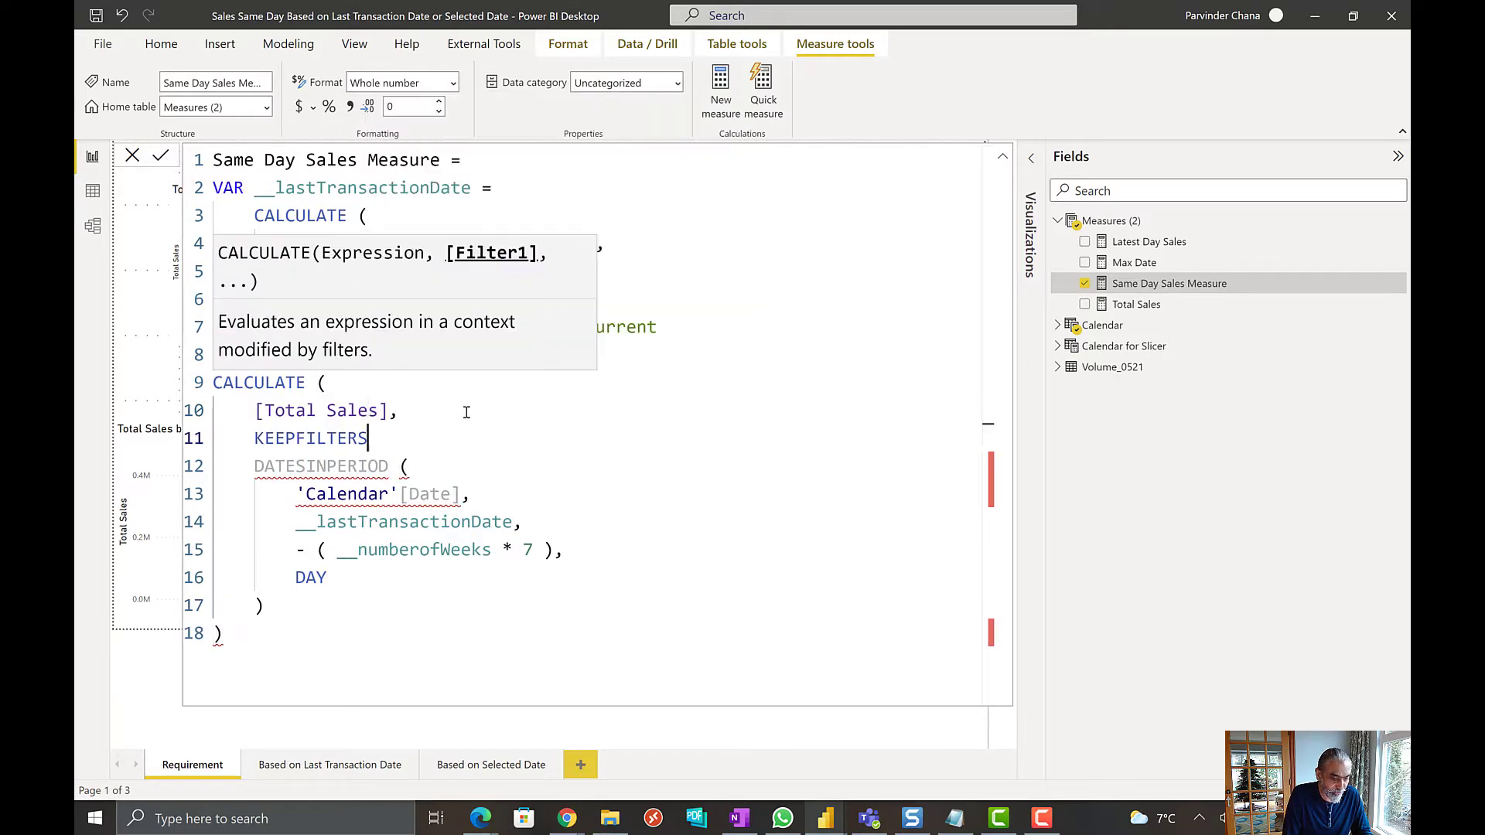
type("(")
- Indent the DATESINPERIOD block under KEEPFILTERS and close its bracket
key("Escape")
key("Right")
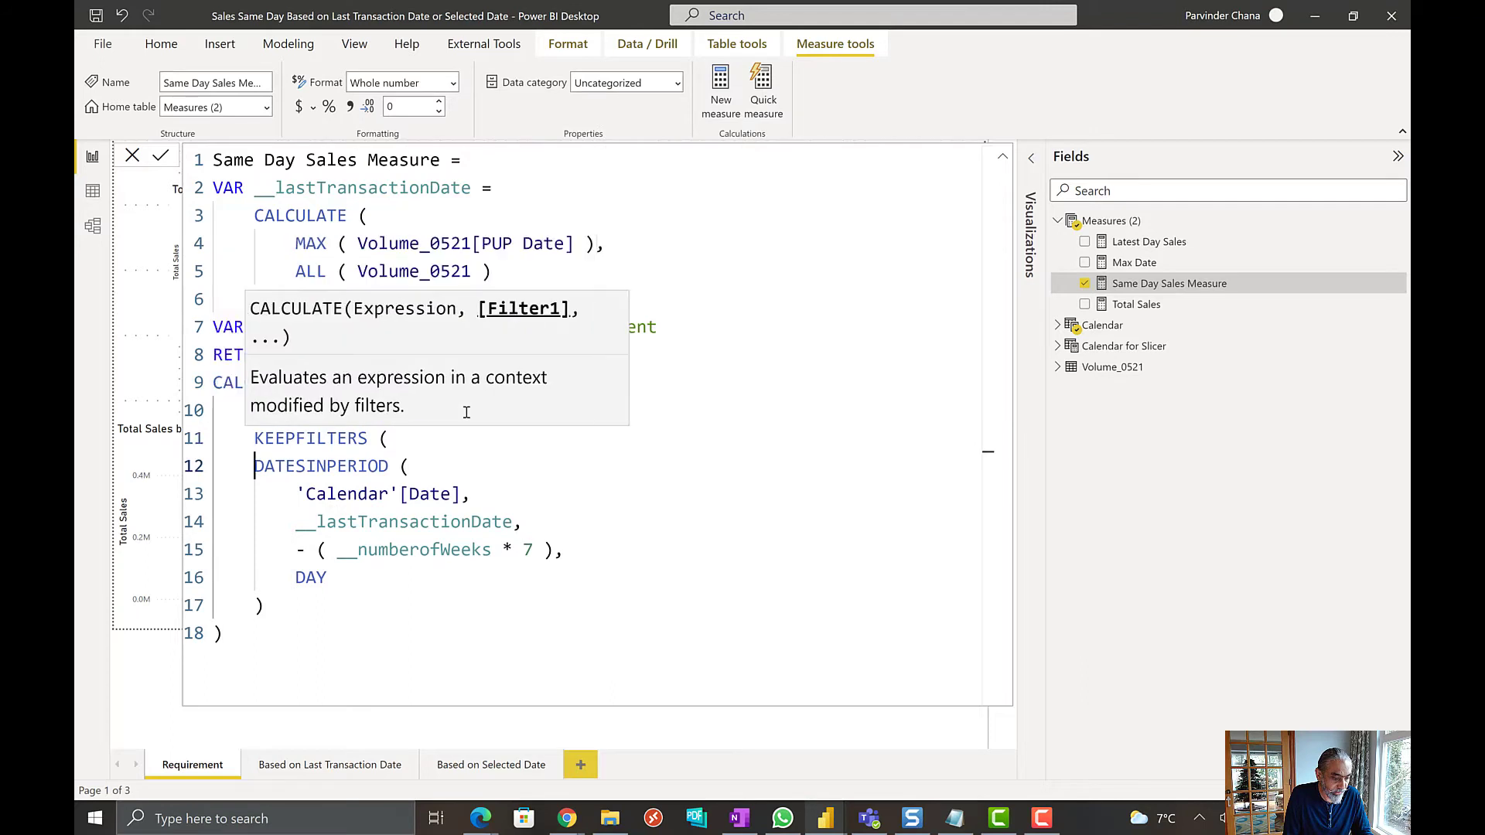
key("shift+Down")
key("shift+Down")
key("shift+Down")
key("shift+Down")
key("shift+Down")
key("shift+Down")
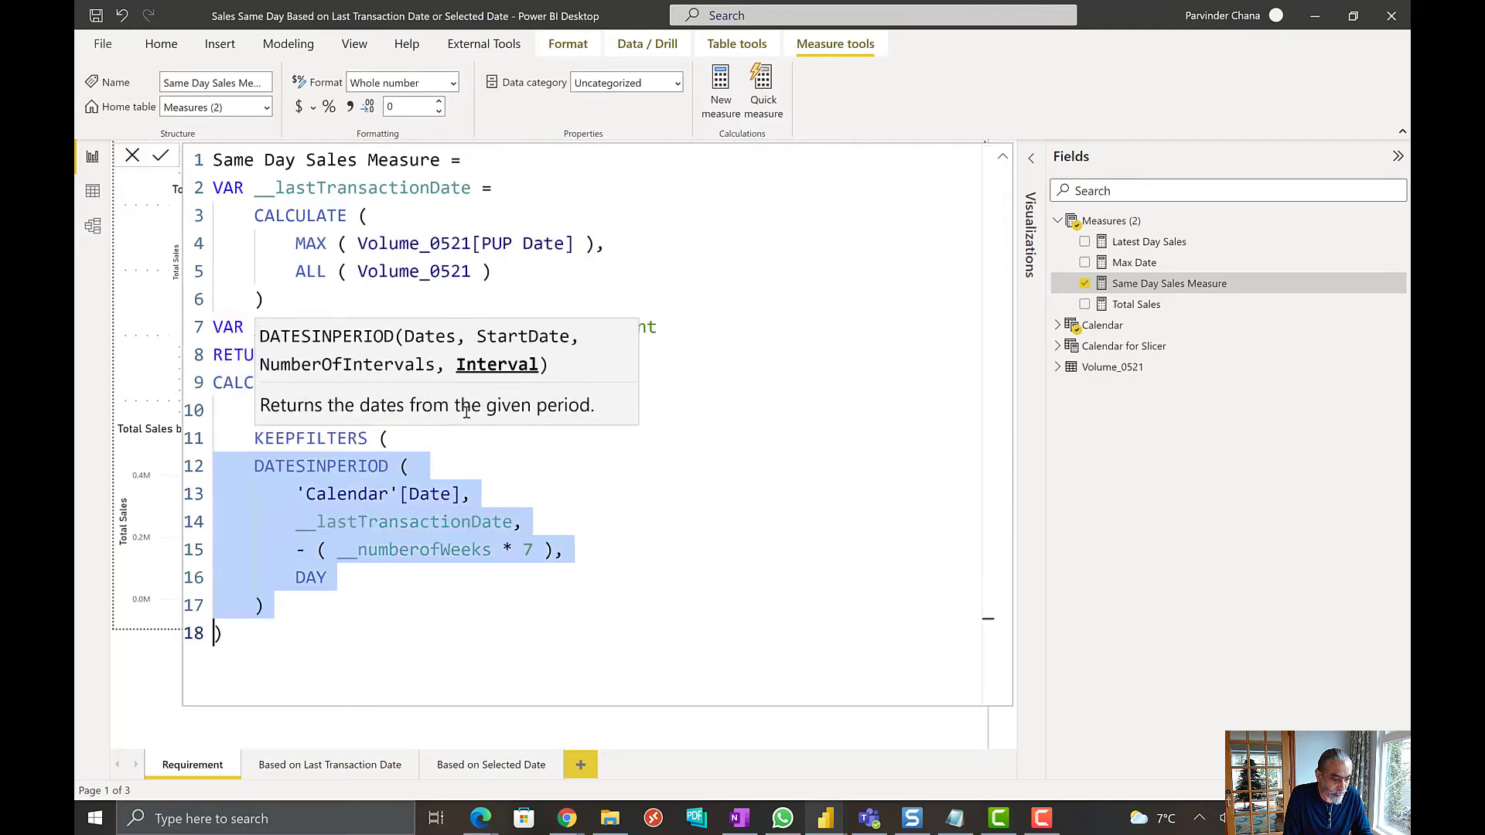
key("Tab")
key("End")
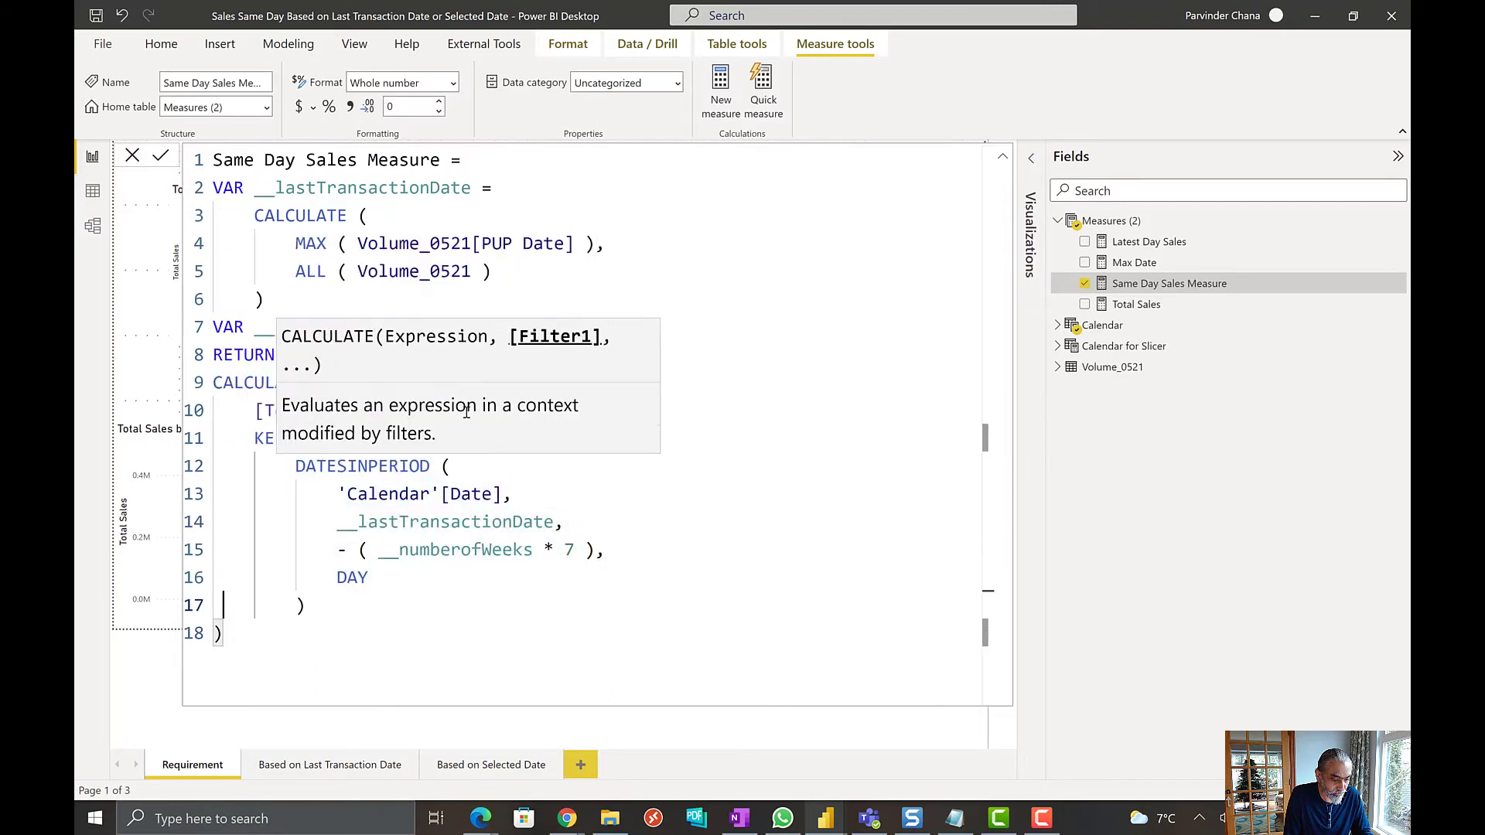
key("Up")
key("End")
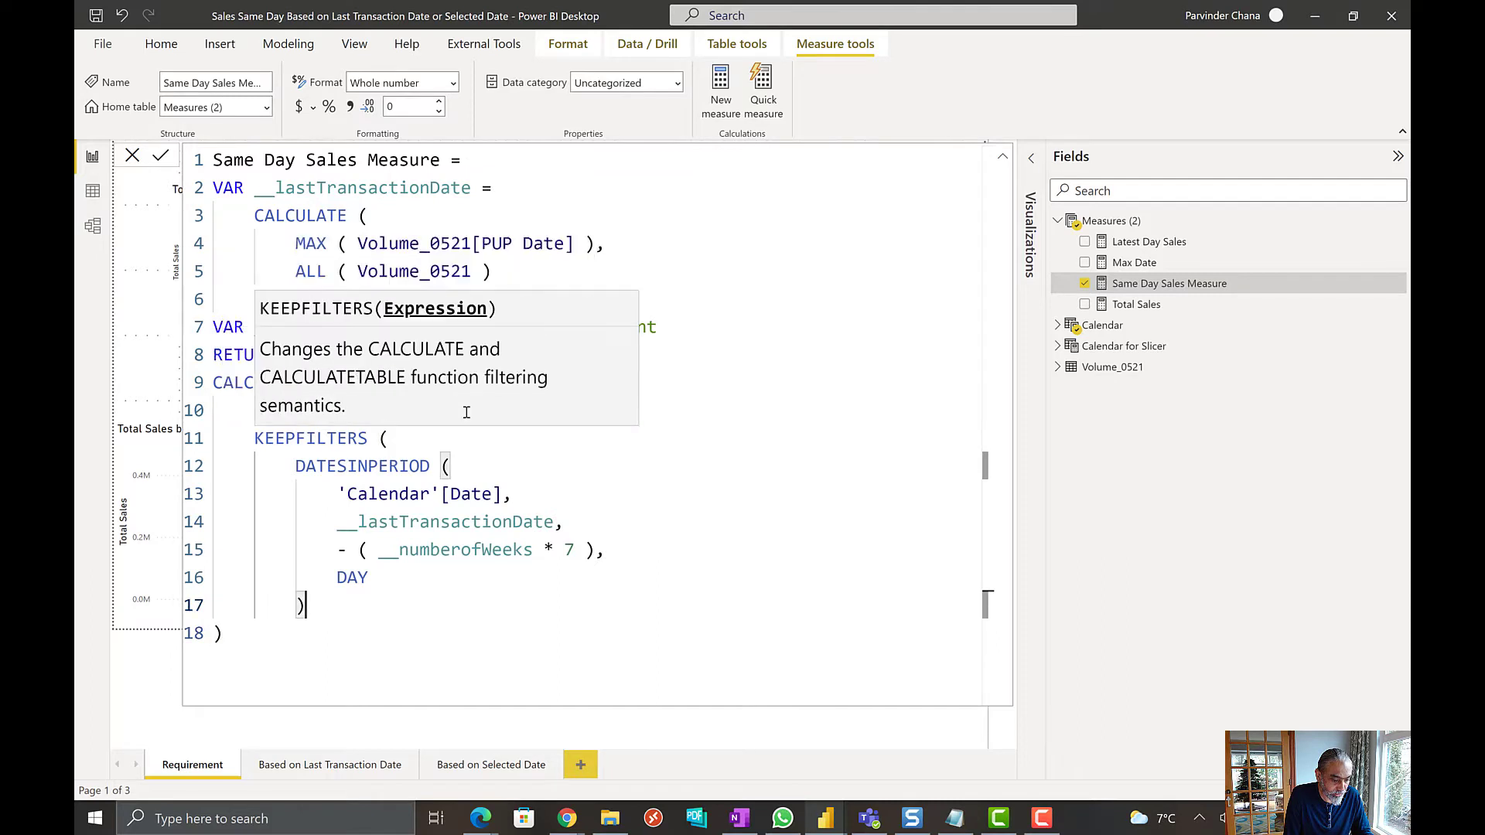
key("Return")
type(")")
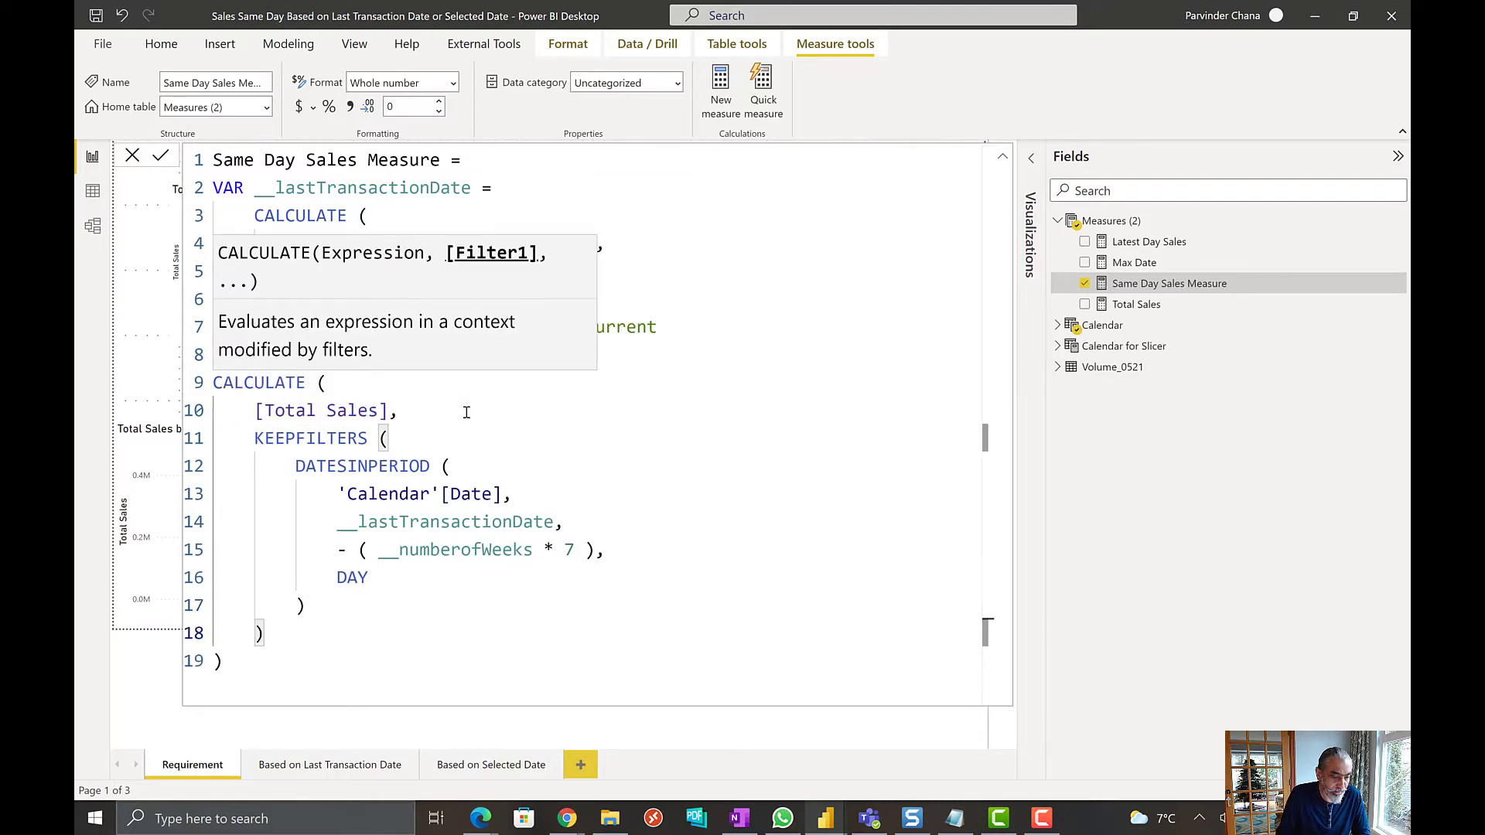
- Review the table's daily Same Day Sales Measure values through late May, including May-23-21
left_click(1004, 158)
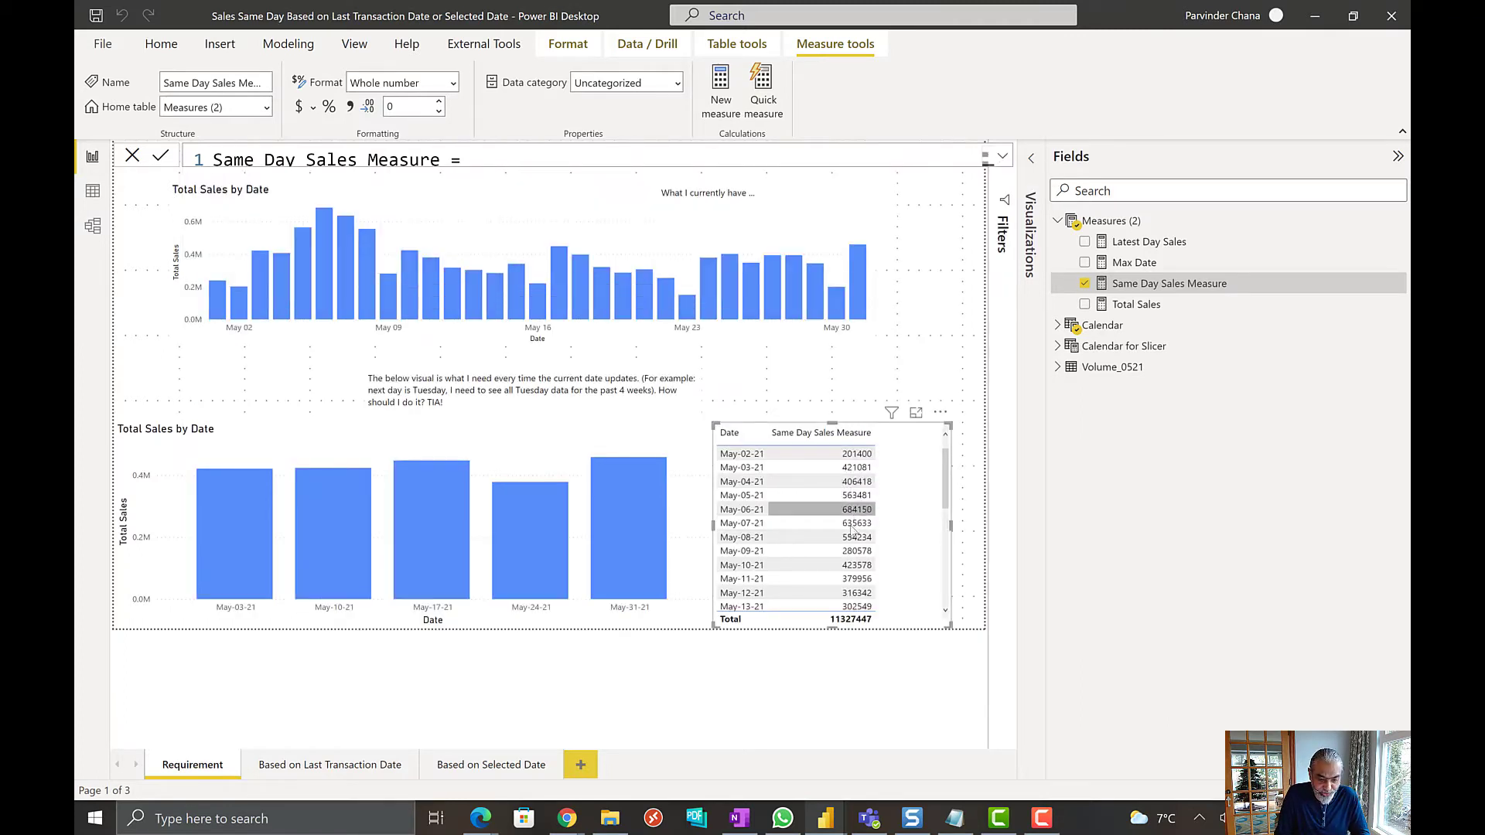
scroll(808, 549, "down", 2)
scroll(808, 557, "down", 5)
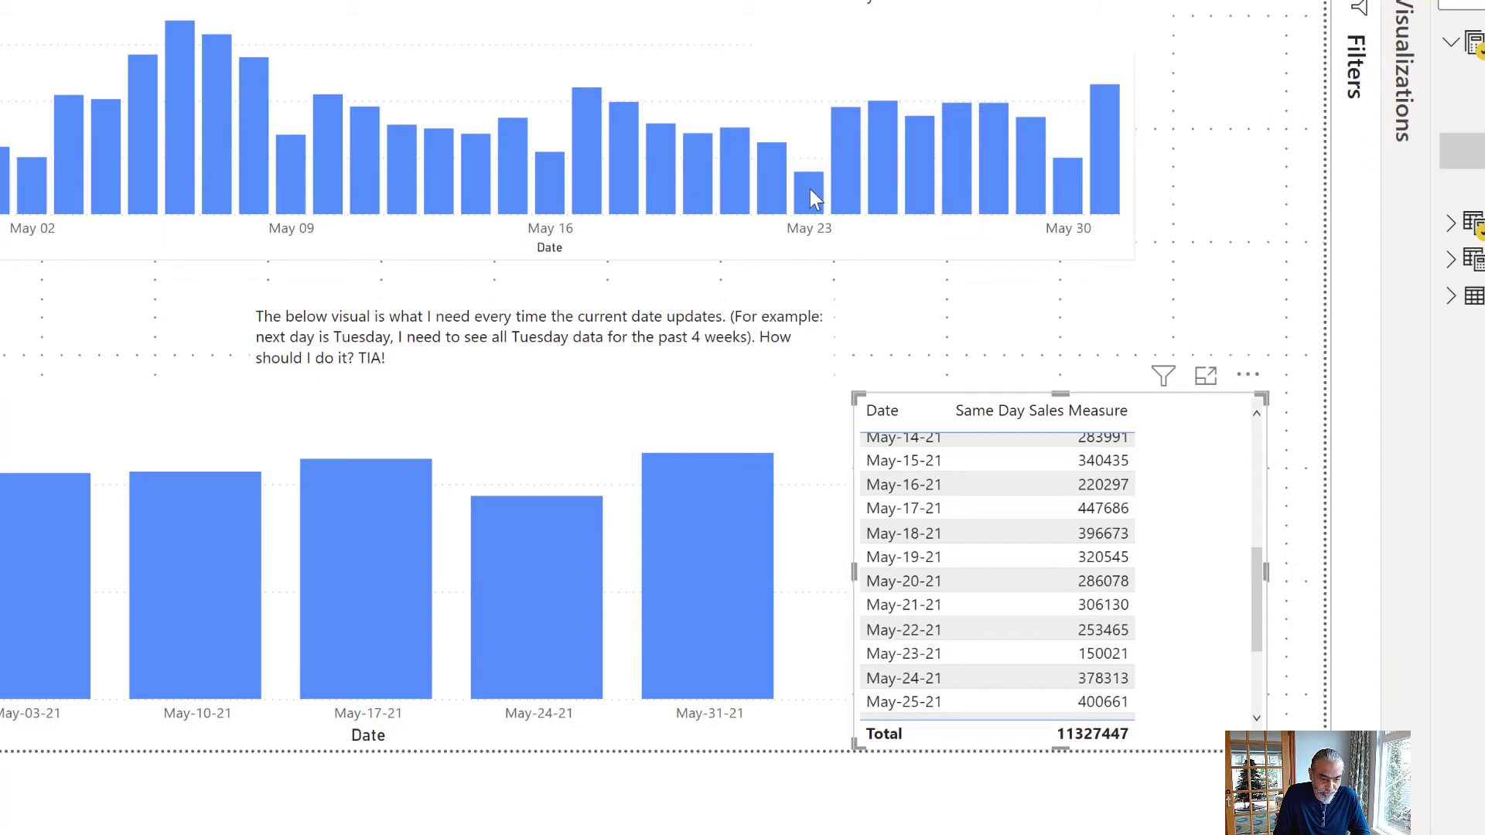
mouse_move(813, 198)
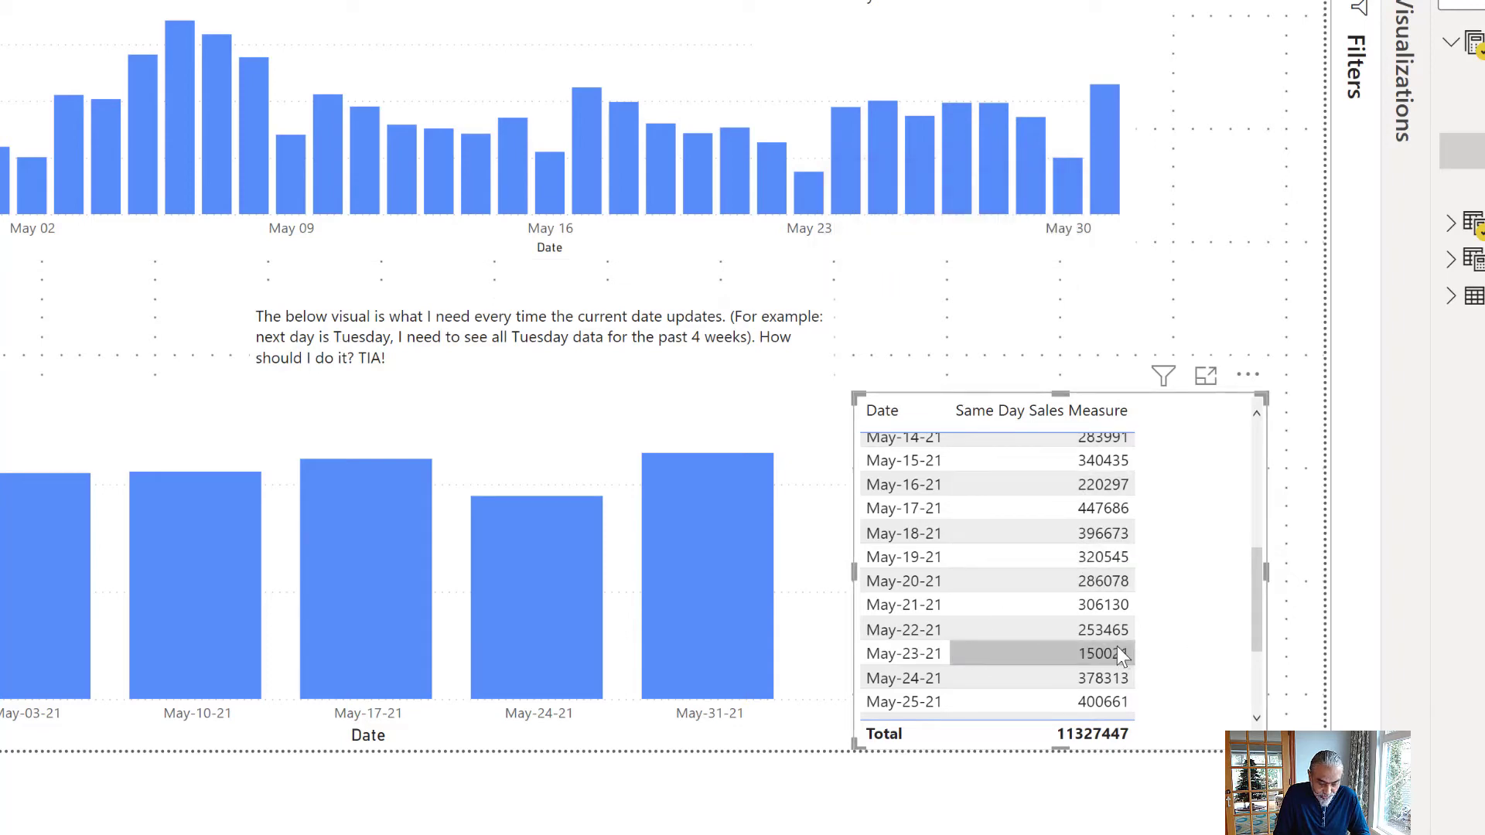
mouse_move(1118, 648)
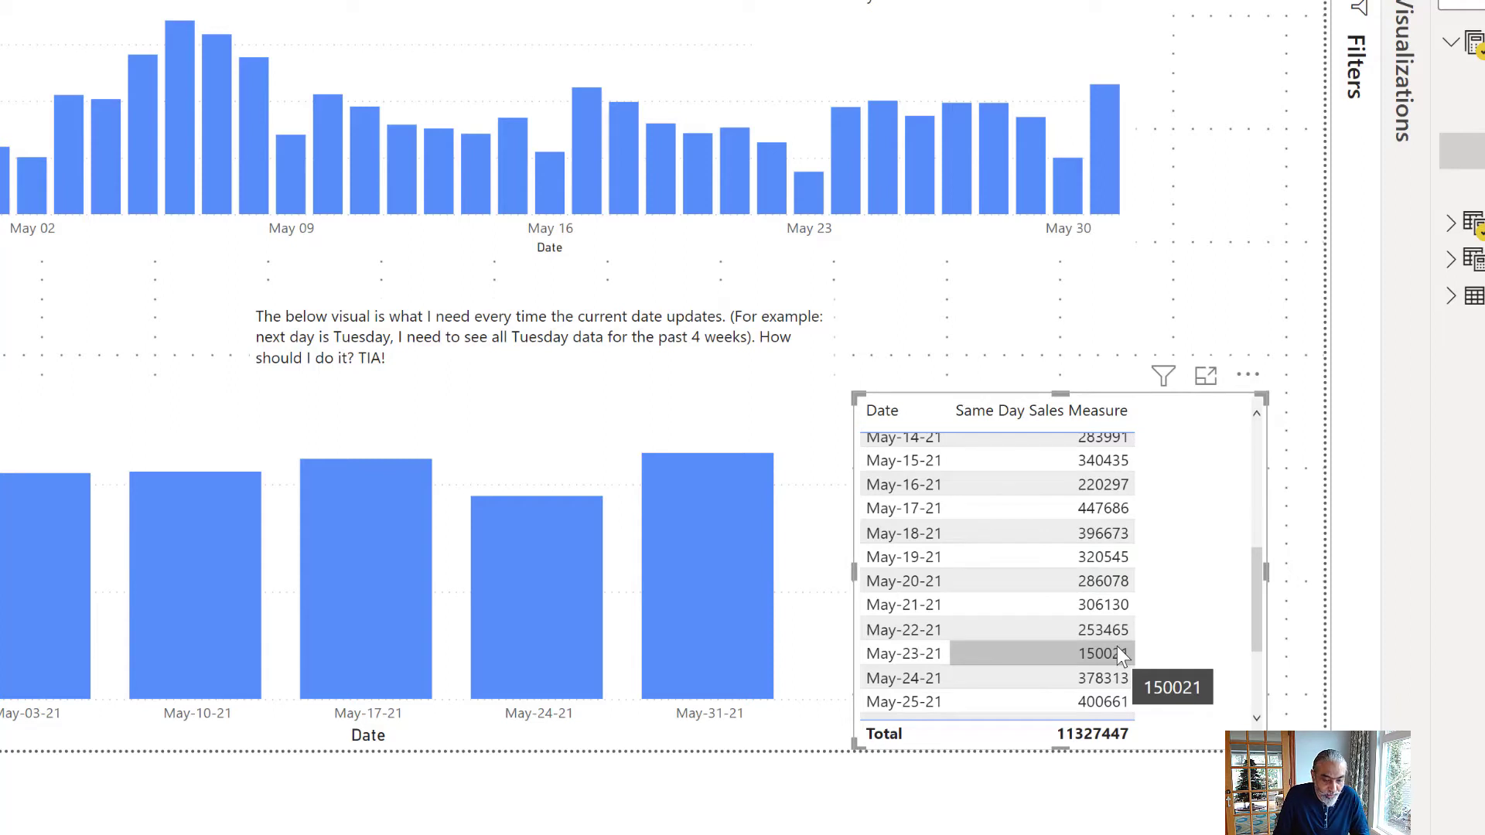
scroll(1148, 594, "down", 3)
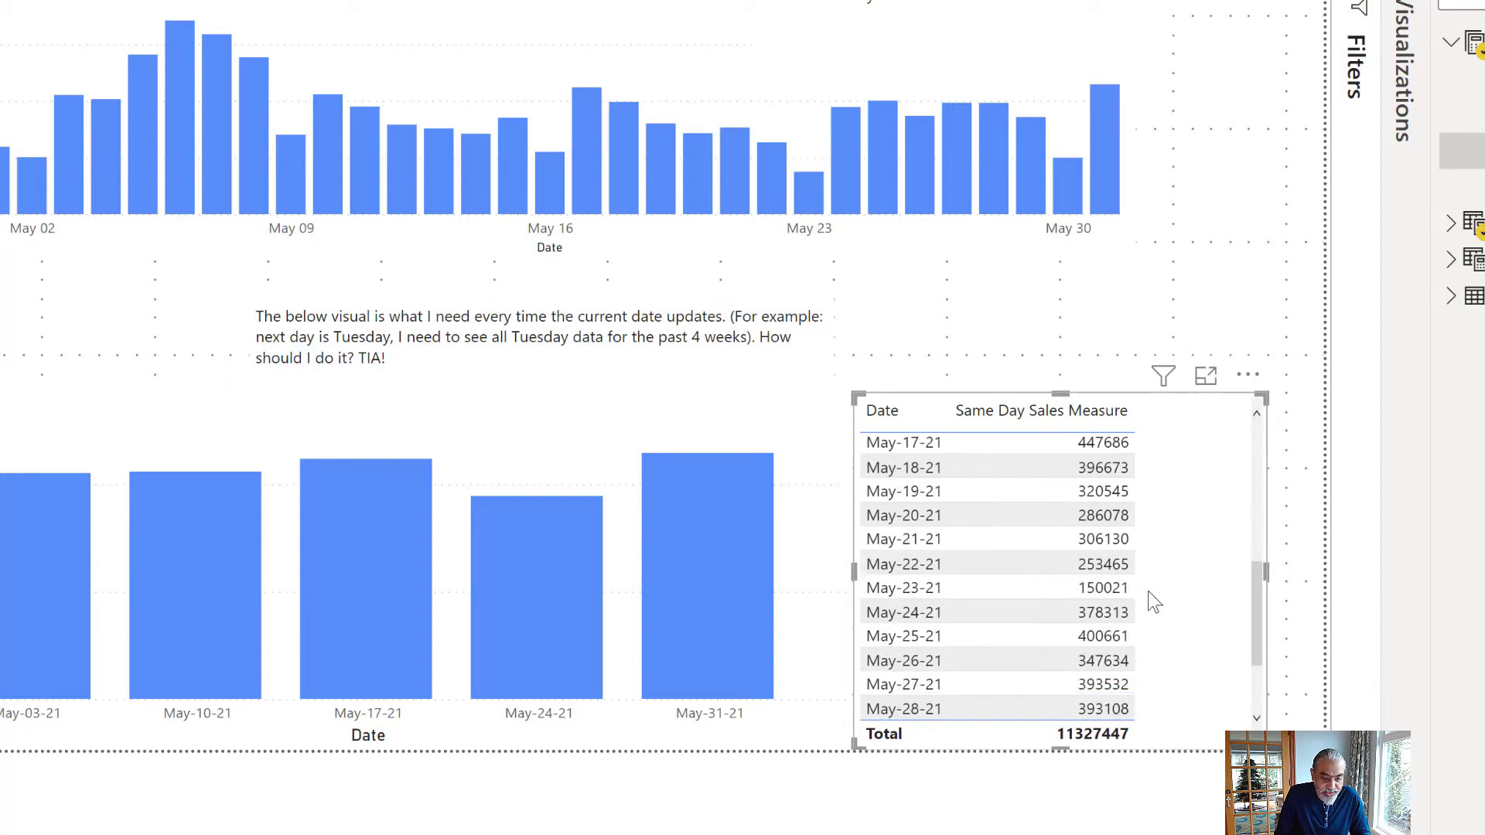
scroll(1148, 594, "down", 3)
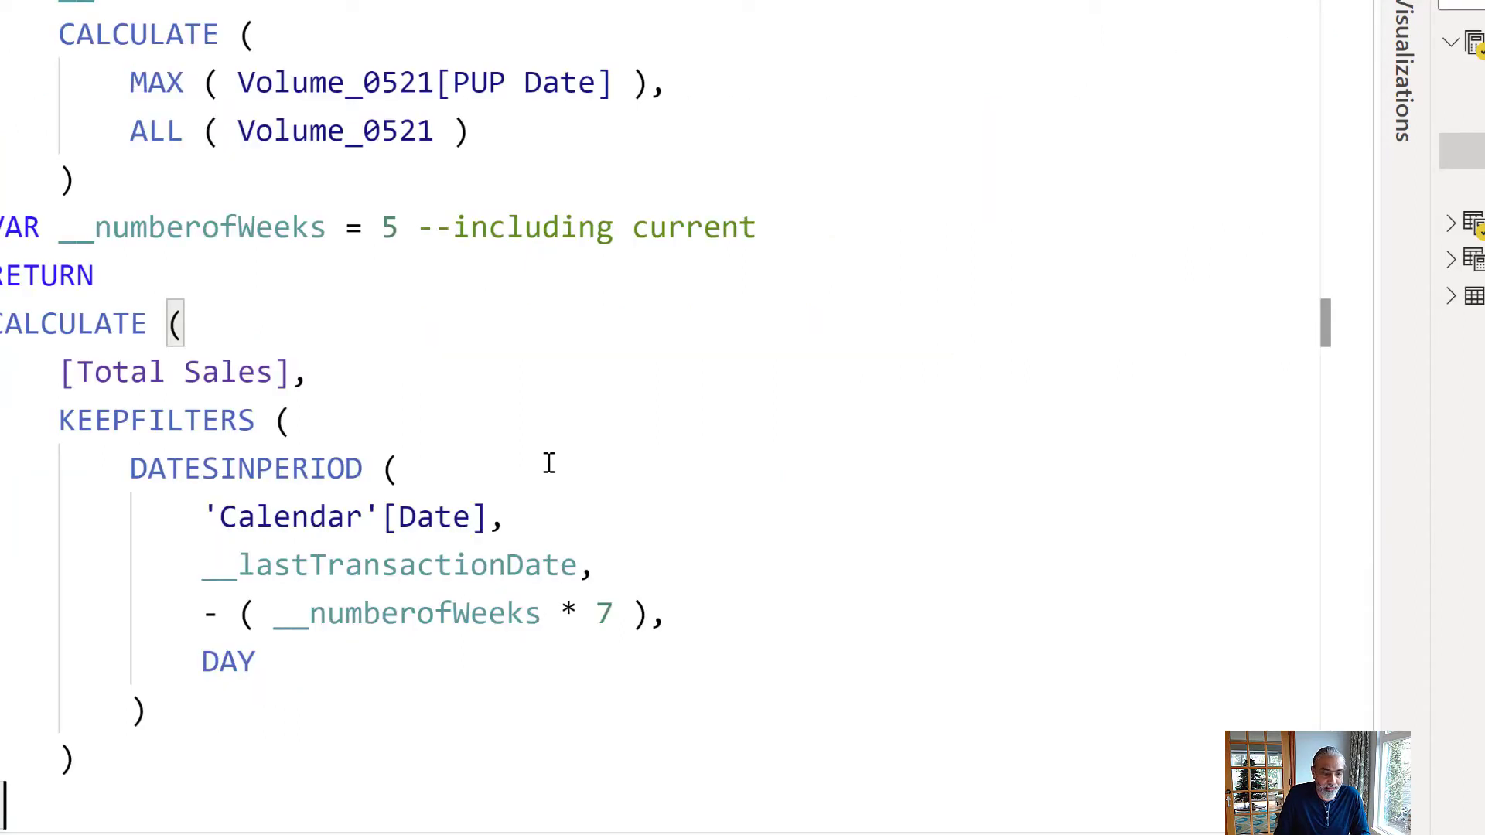
- Expand the Calendar table and open the DayOfWeek column's WEEKDAY formula in Data view
left_click(216, 743)
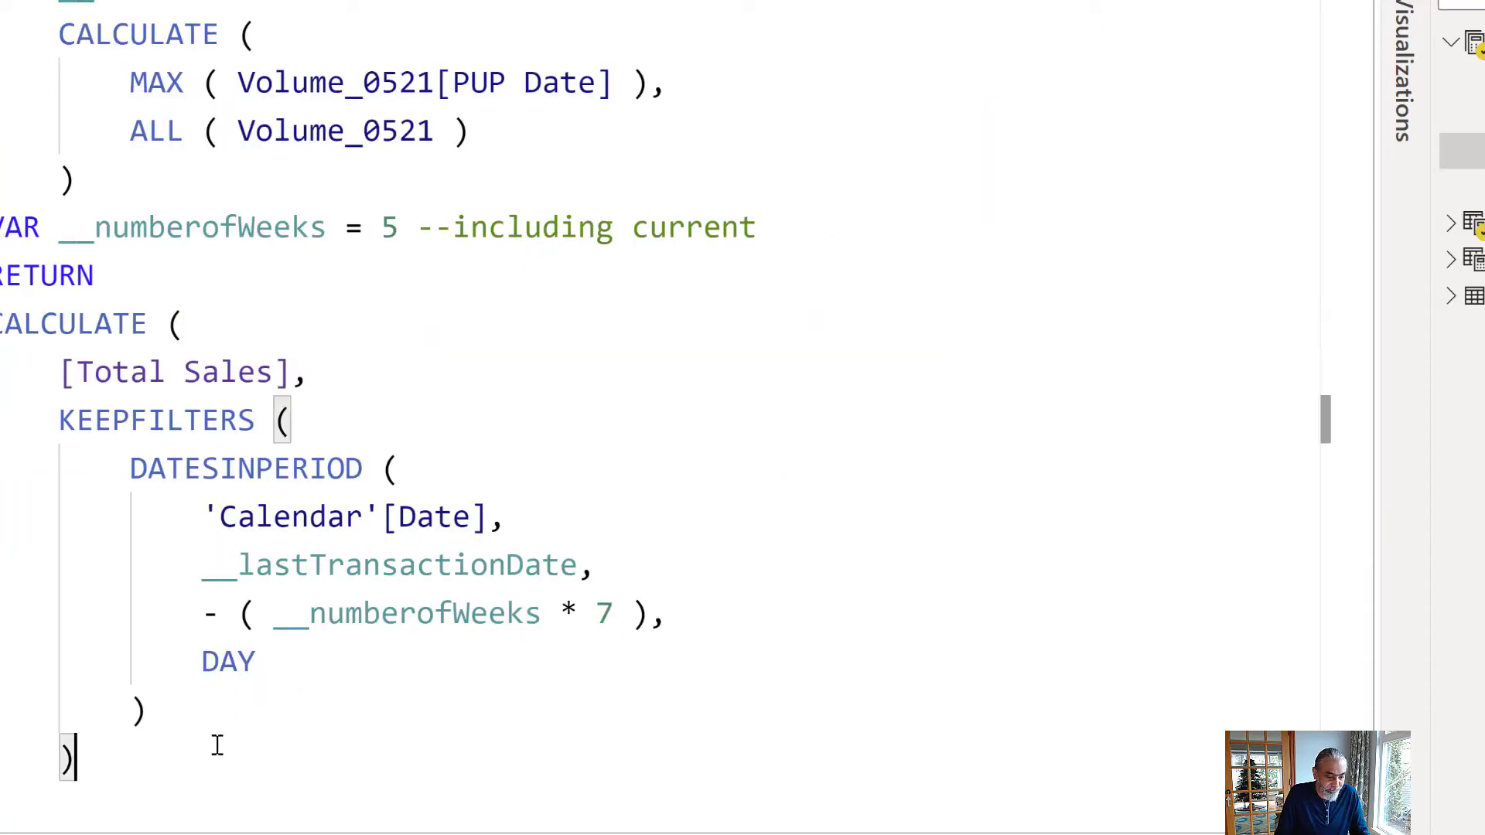
left_click(1453, 223)
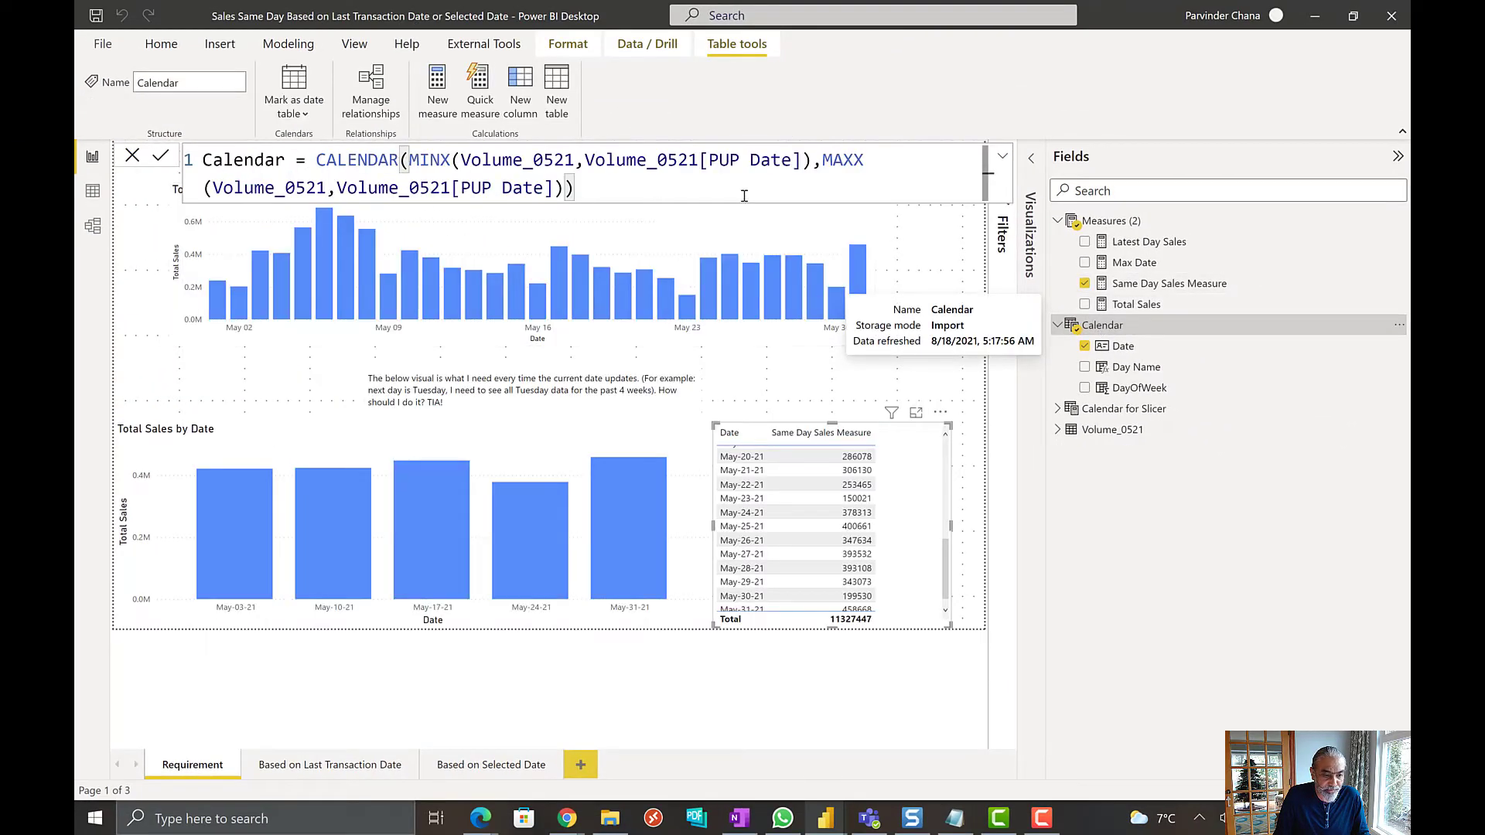
left_click(1136, 391)
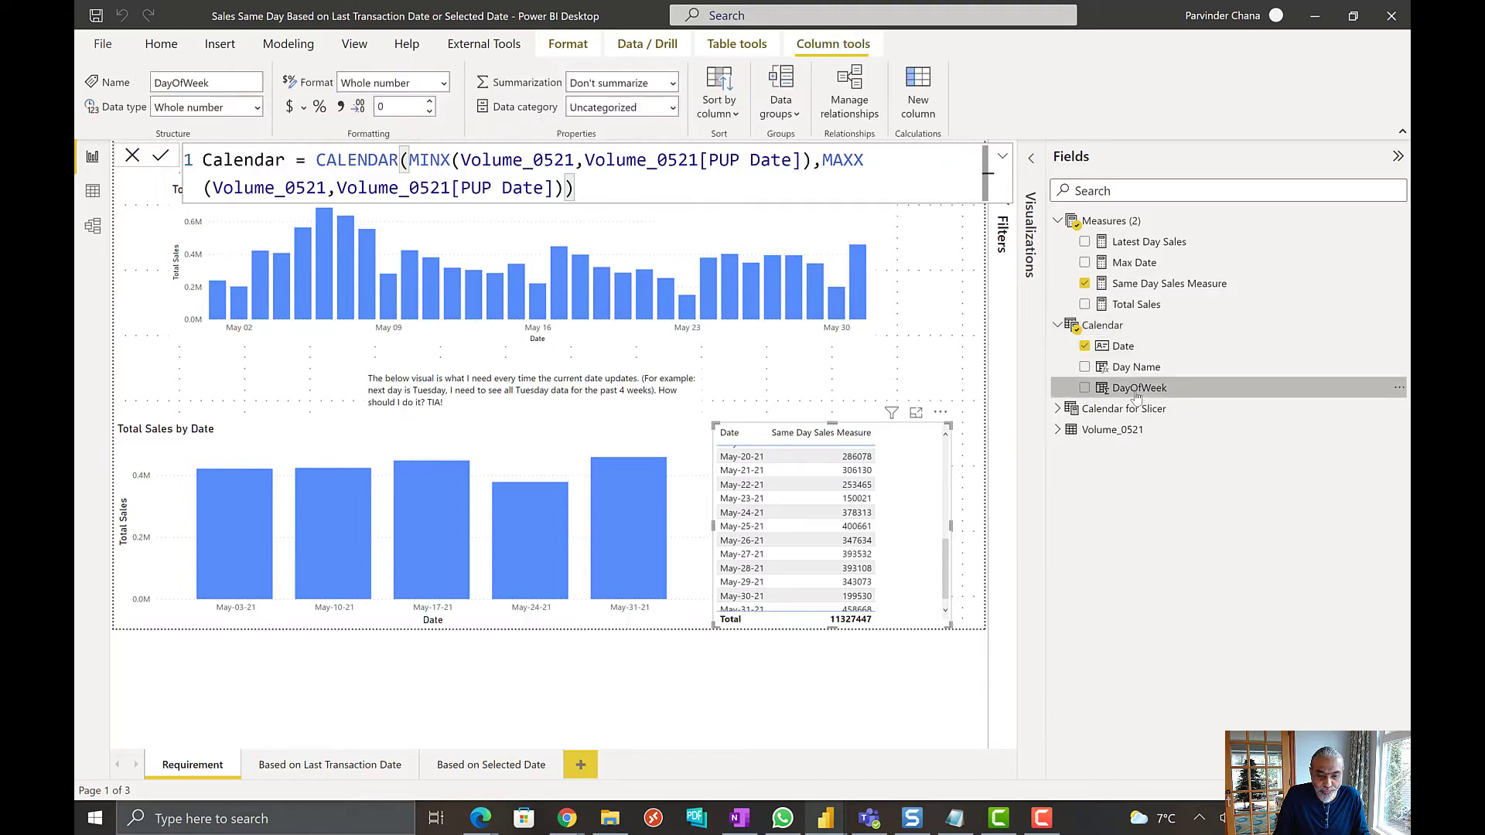
left_click(584, 162)
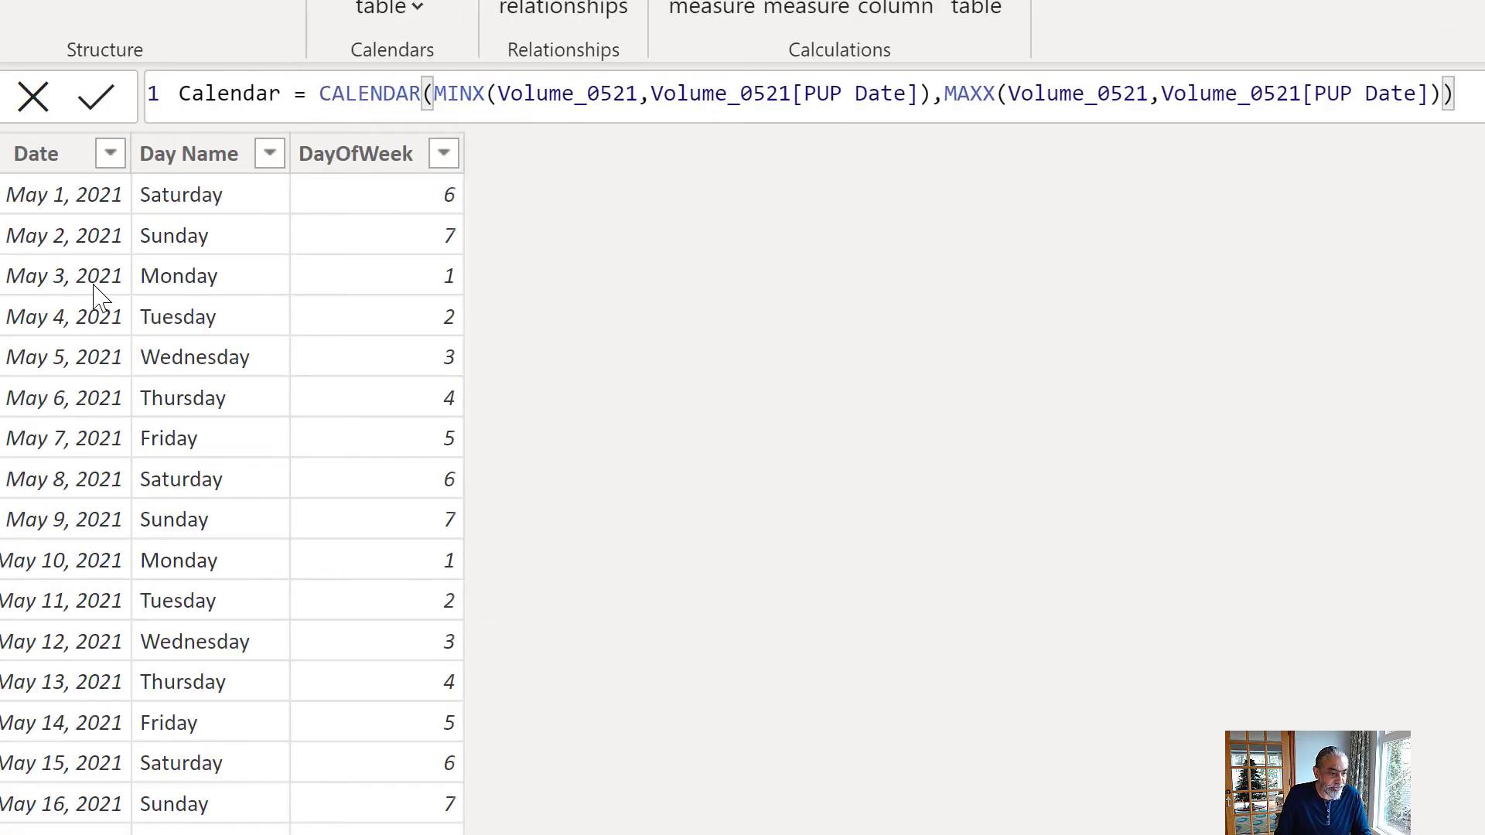
left_click(416, 298)
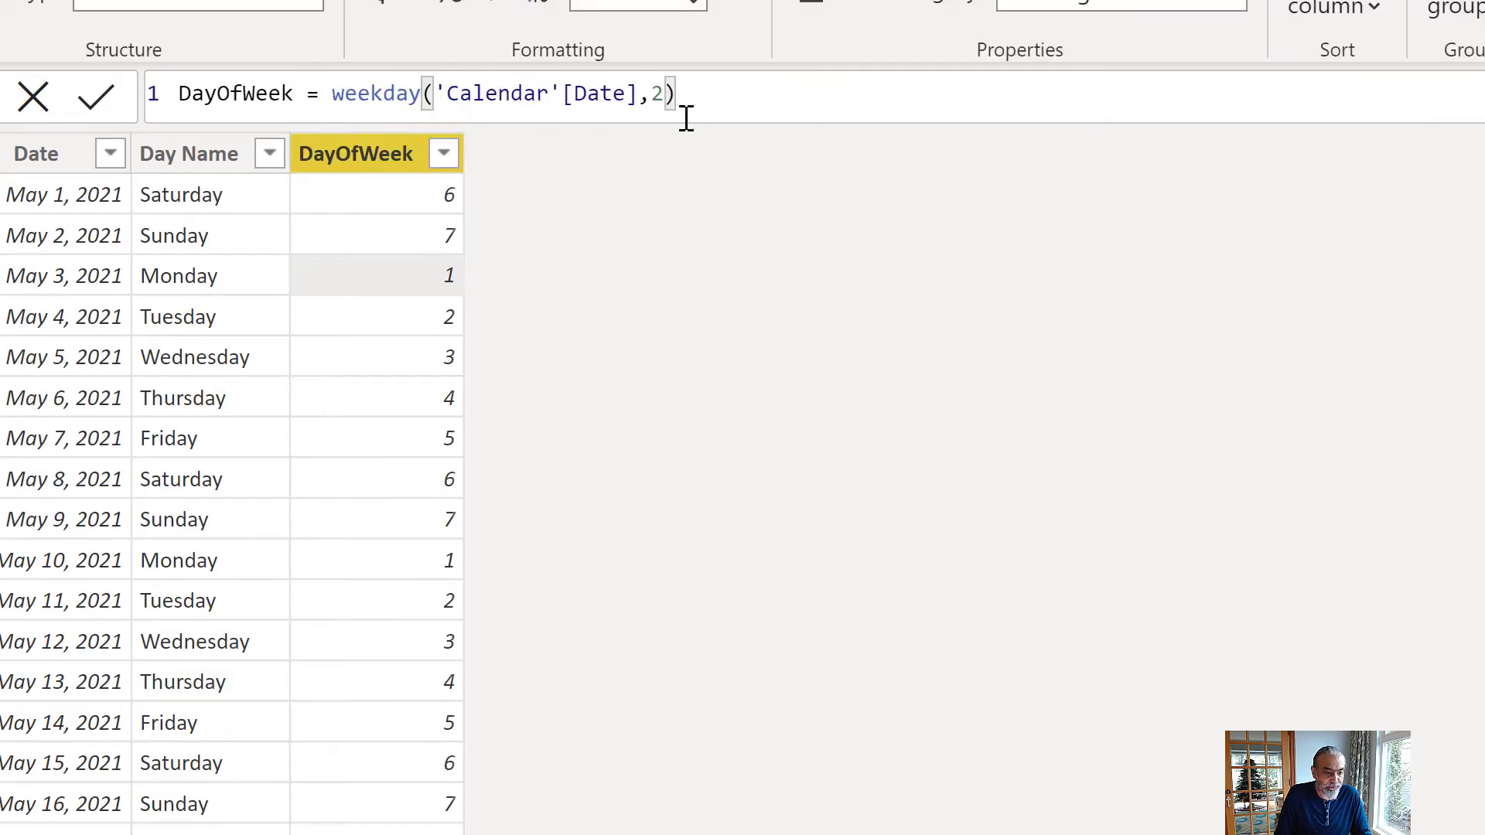
- Toggle WEEKDAY's return type to 1 and back to 2, keeping Monday as 1, then return to the report
double_click(654, 91)
type("1")
left_click(331, 283)
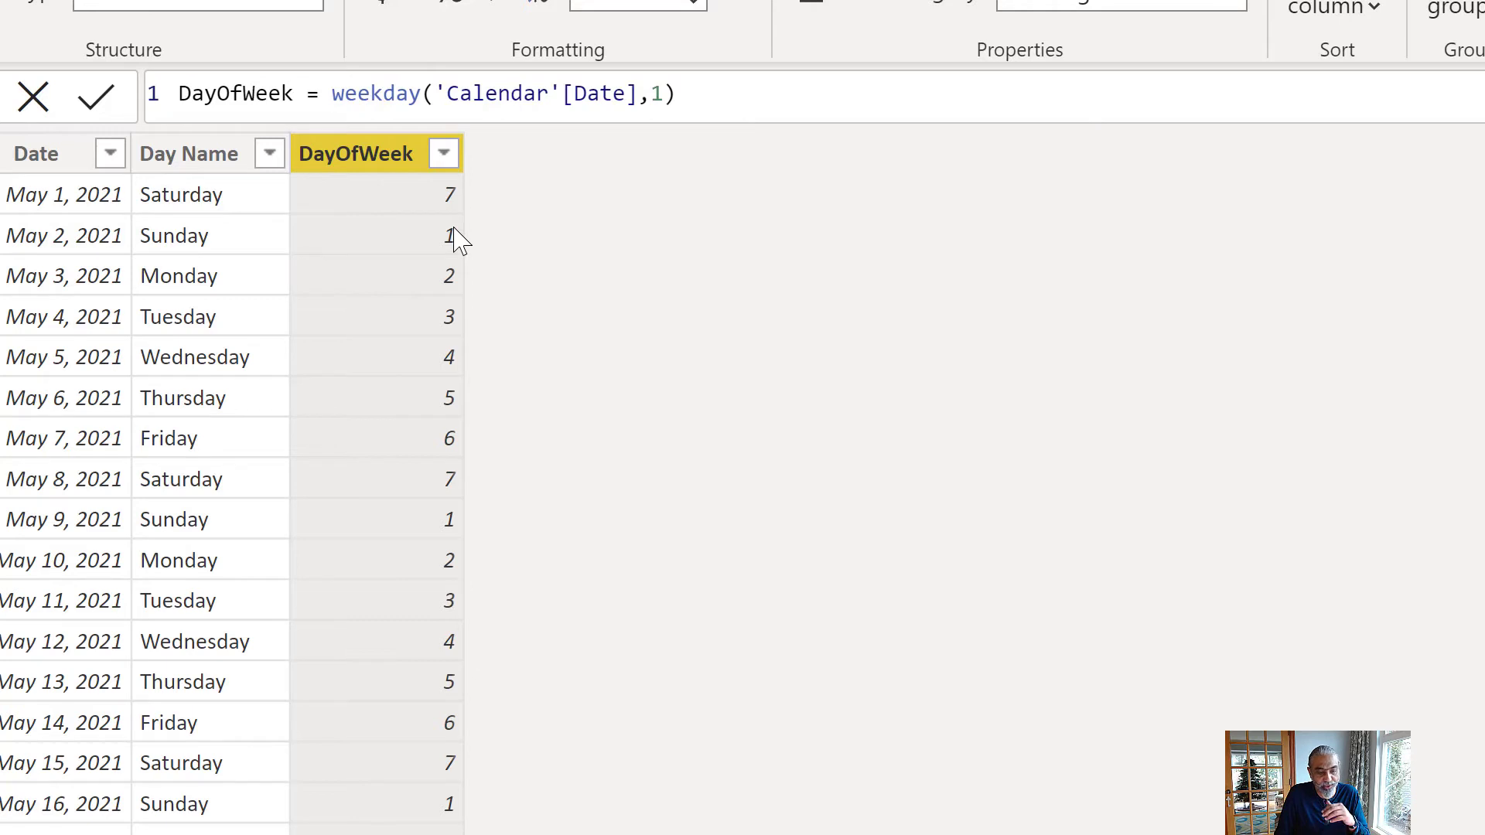
double_click(661, 93)
type("2")
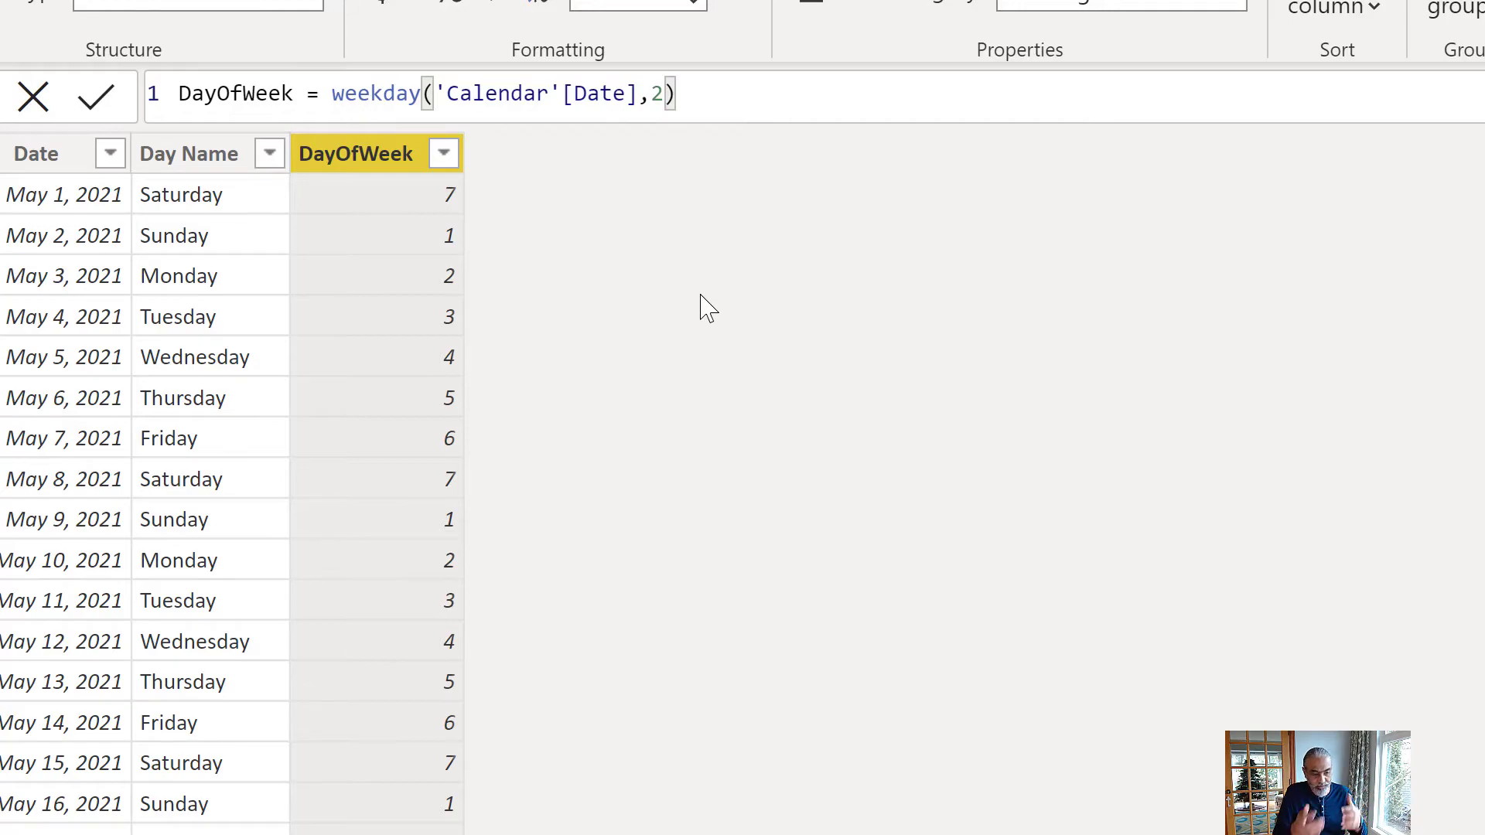
key("Return")
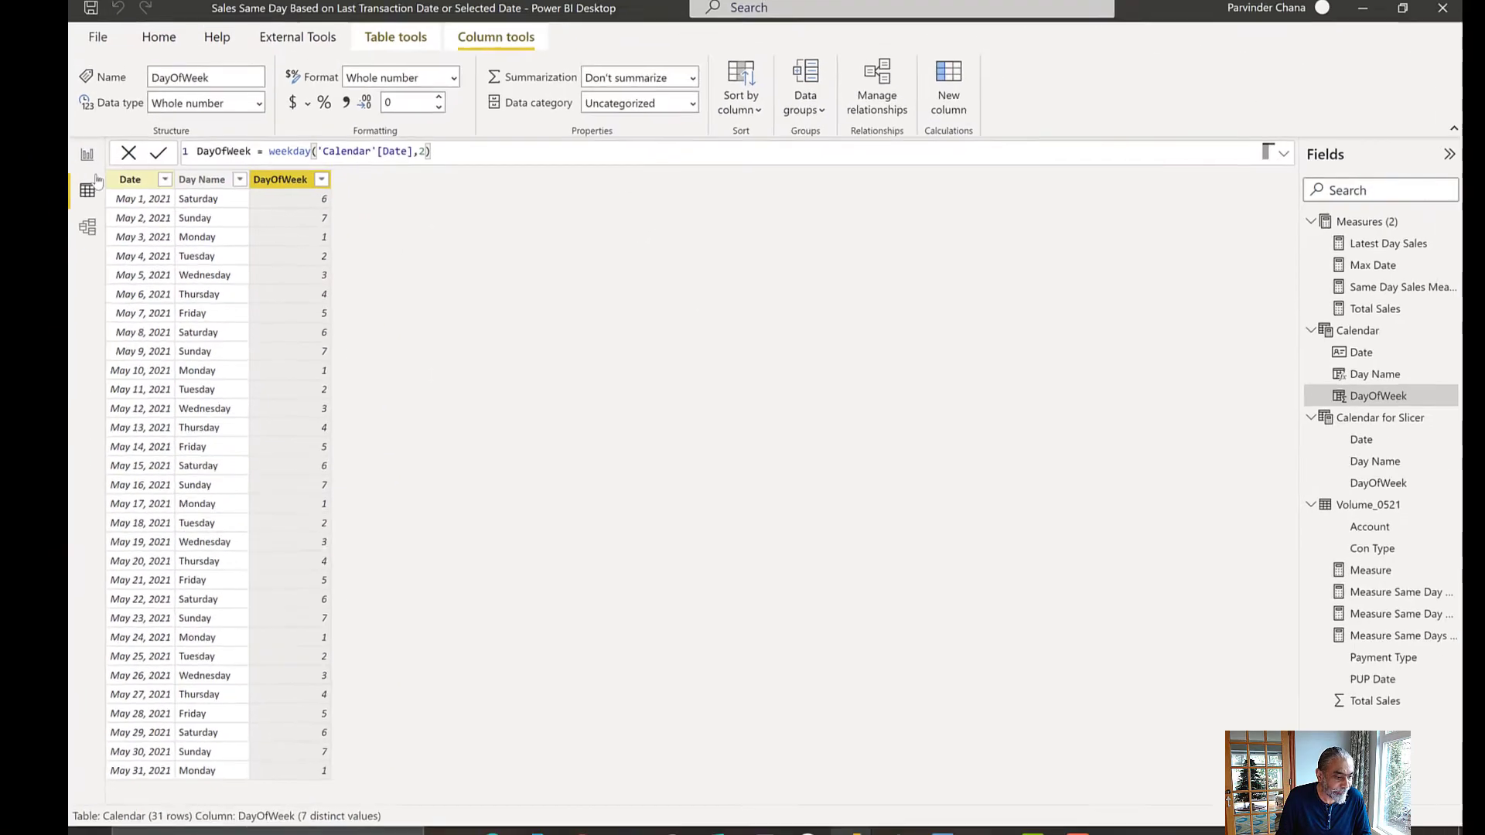
left_click(87, 155)
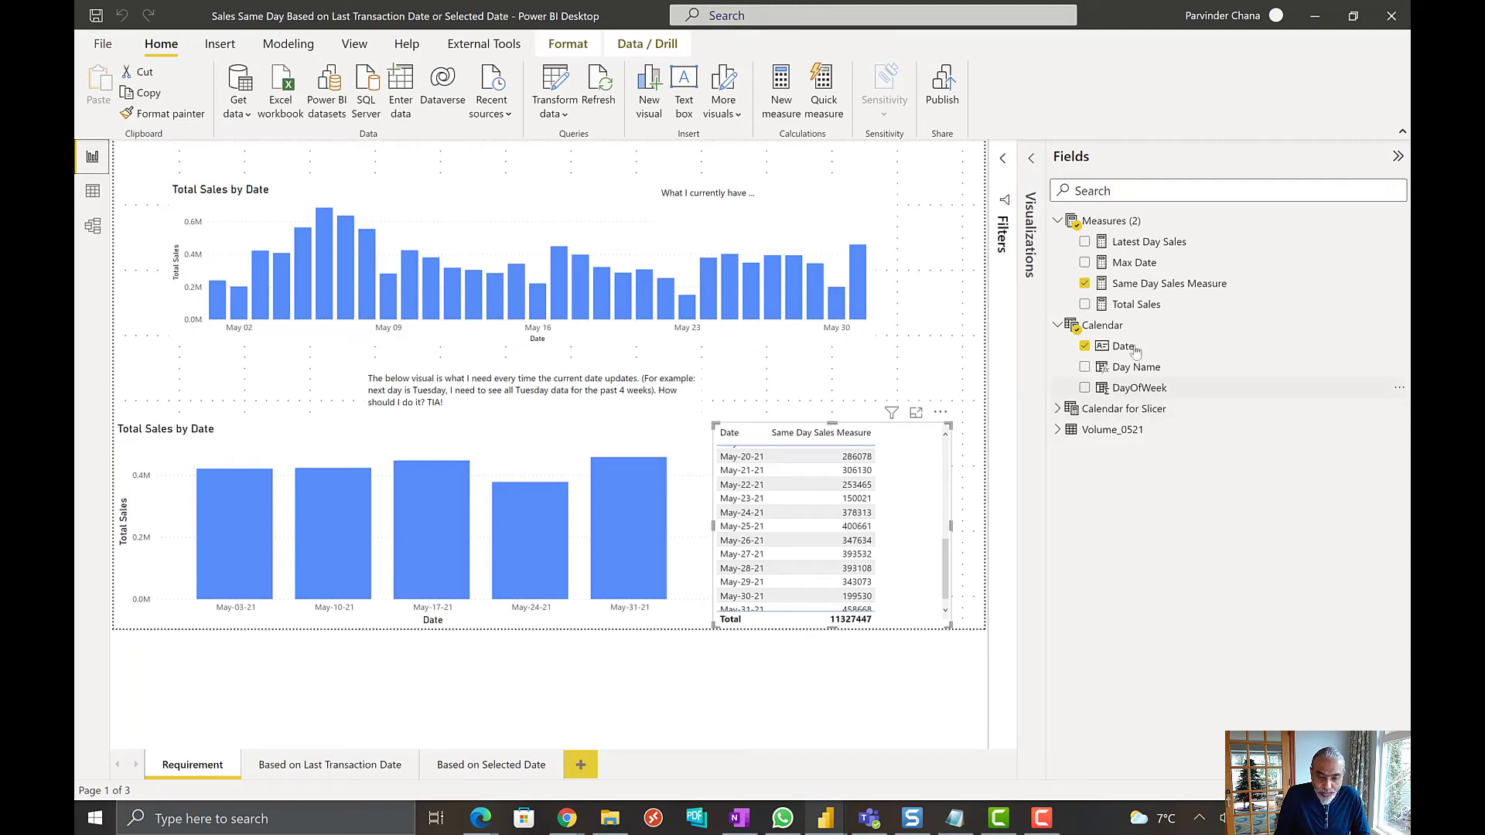
- In the Same Day Sales Measure, start a new CALCULATE filter line after the KEEPFILTERS argument
left_click(1143, 284)
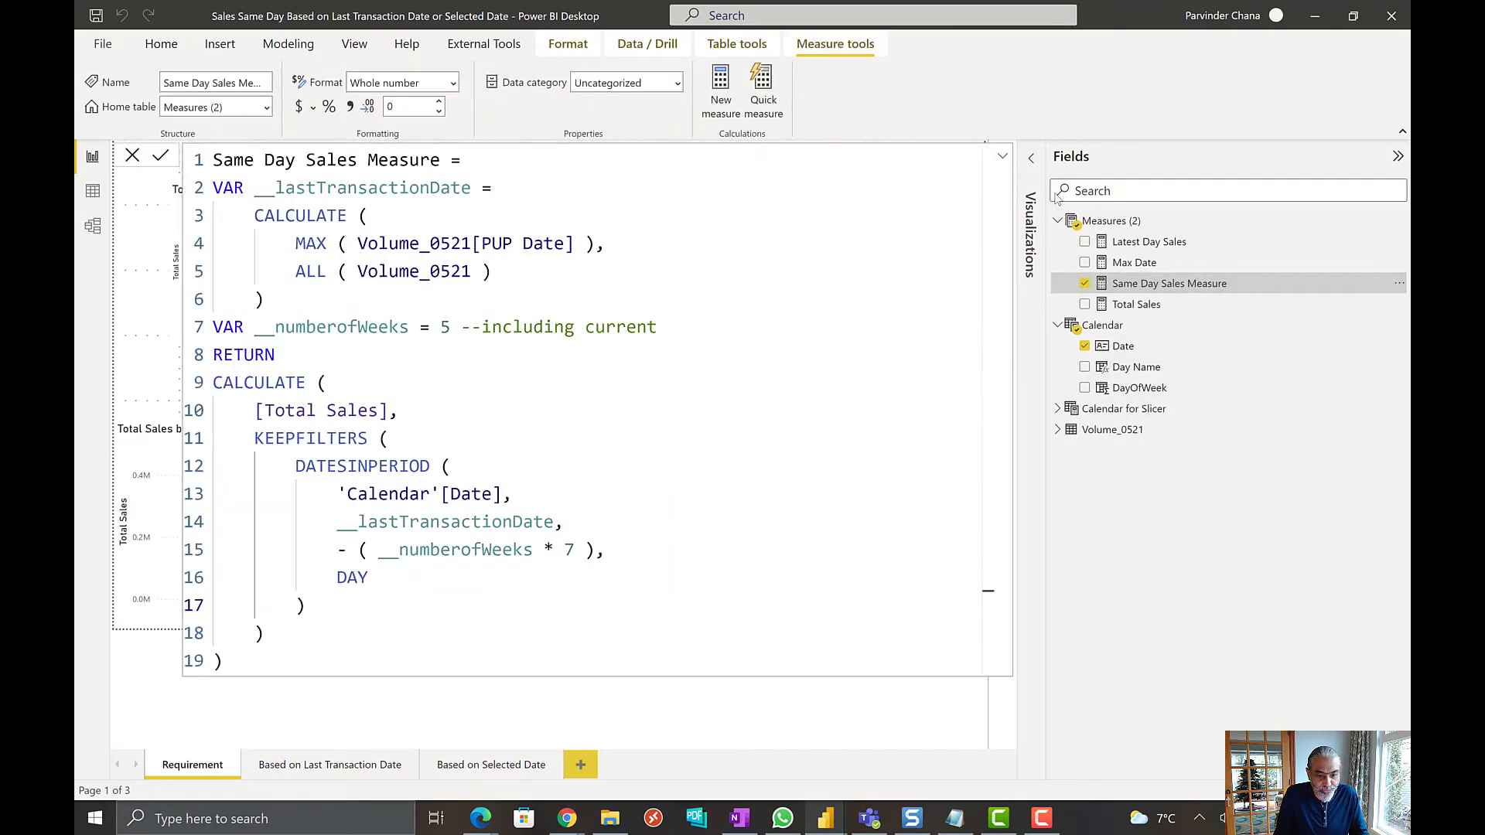
left_click(333, 610)
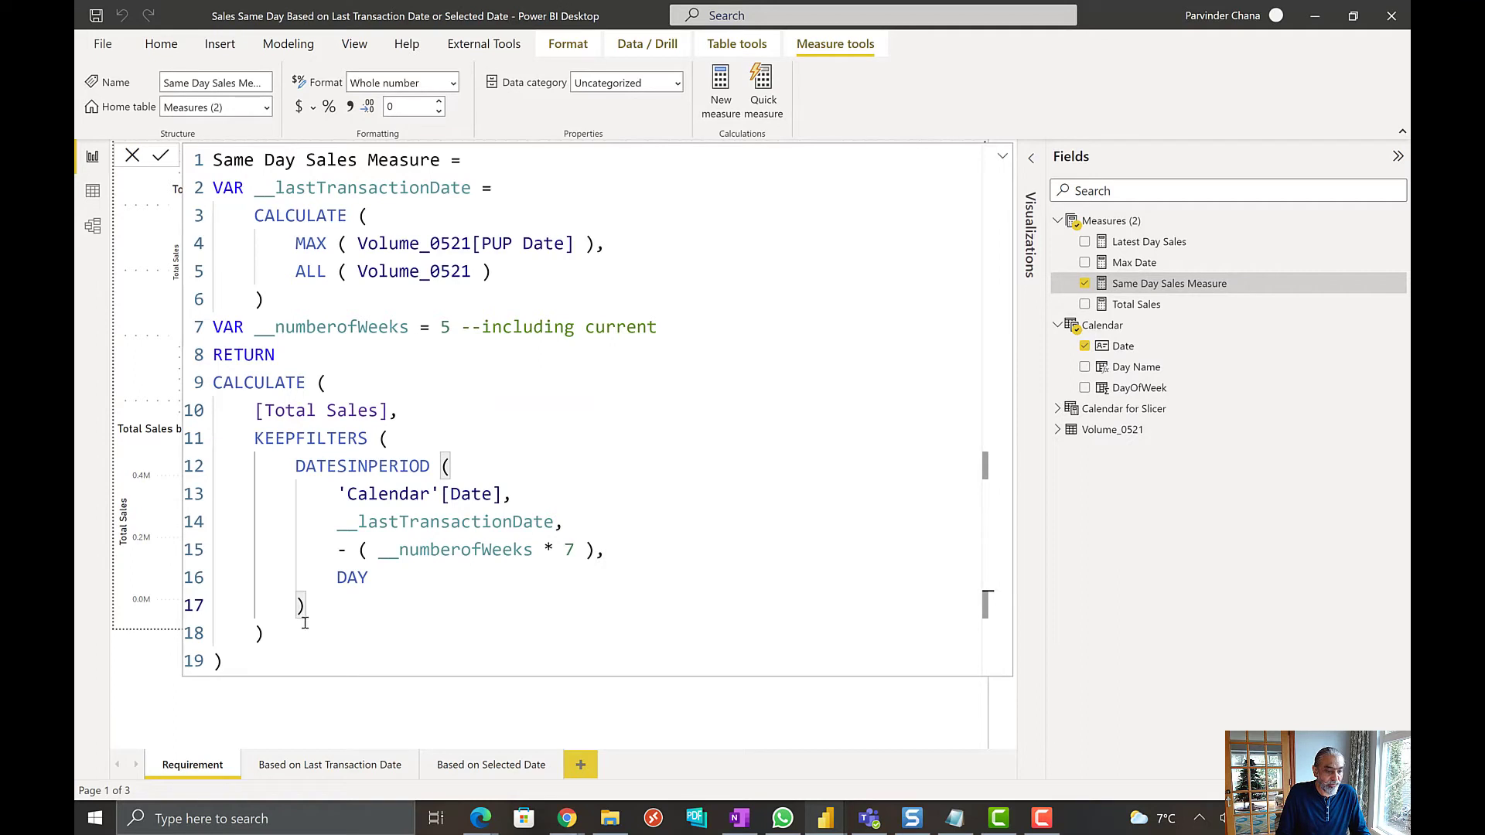
left_click(277, 634)
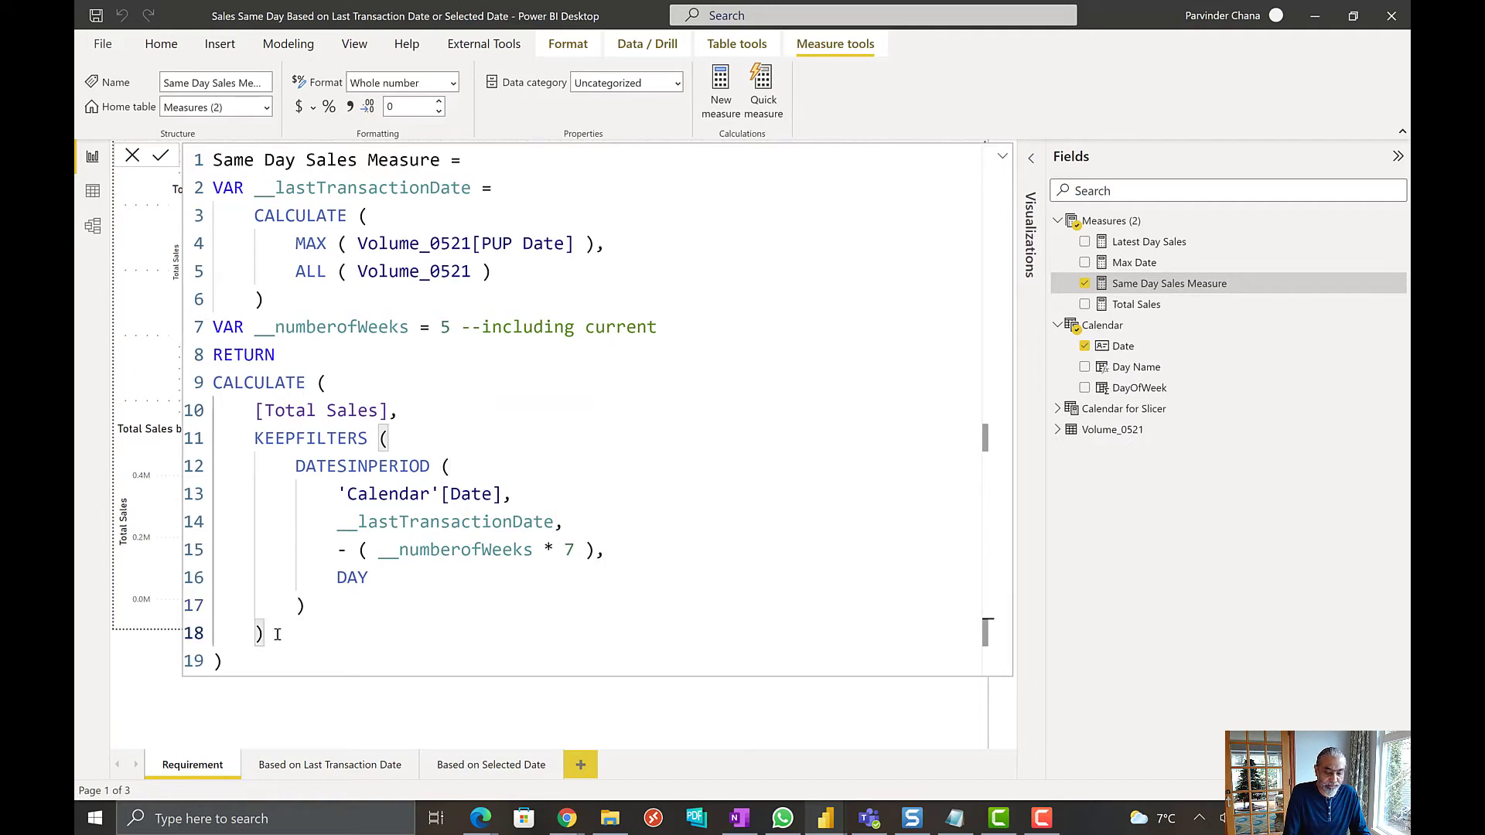
type(",")
key("shift+Return")
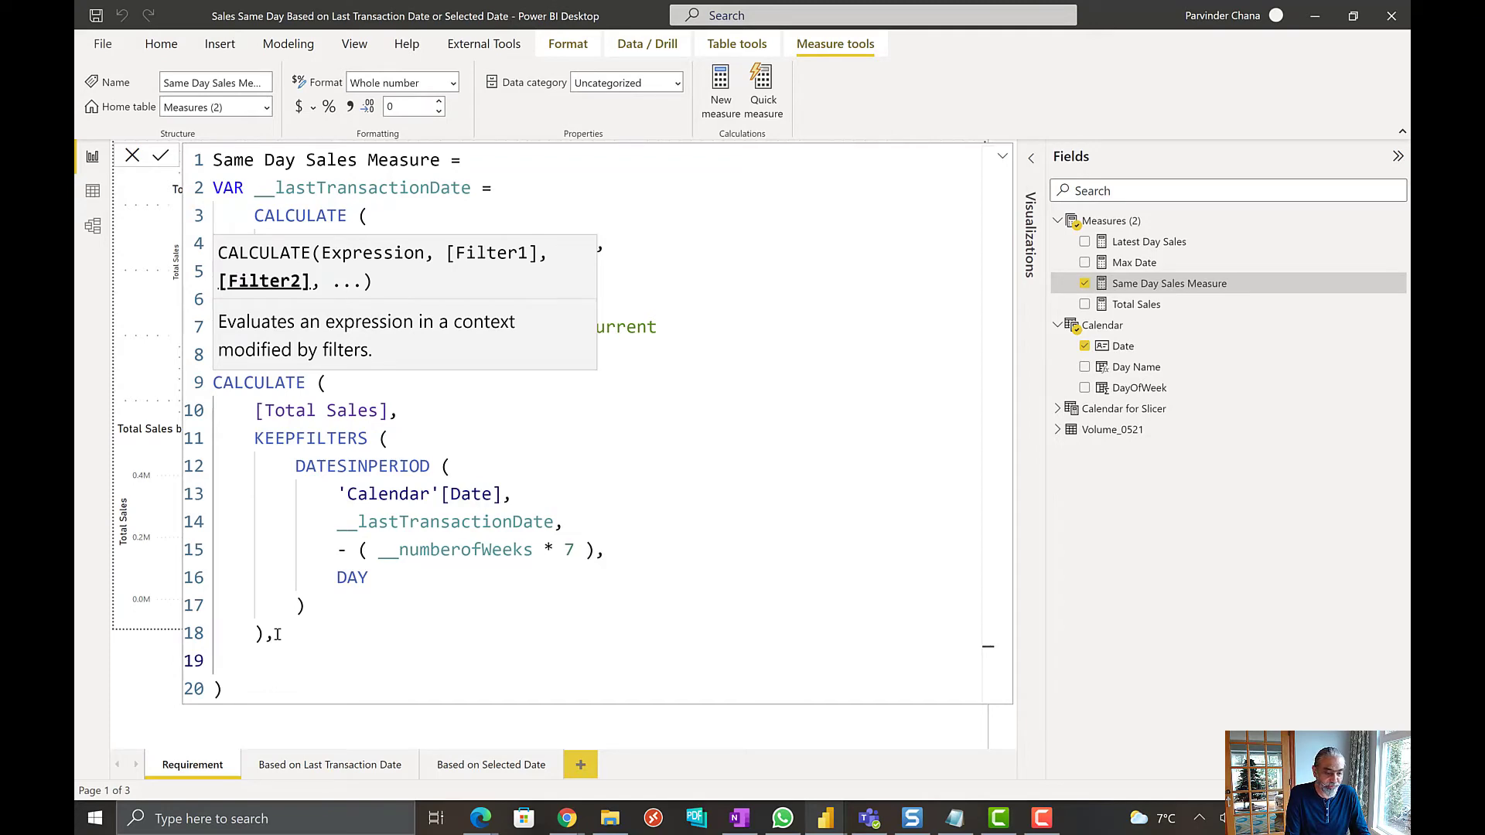
- Enter the filter 'Calendar'[DayOfWeek] = WEEKDAY ( __lastTransactionDate, 2 )
type("C")
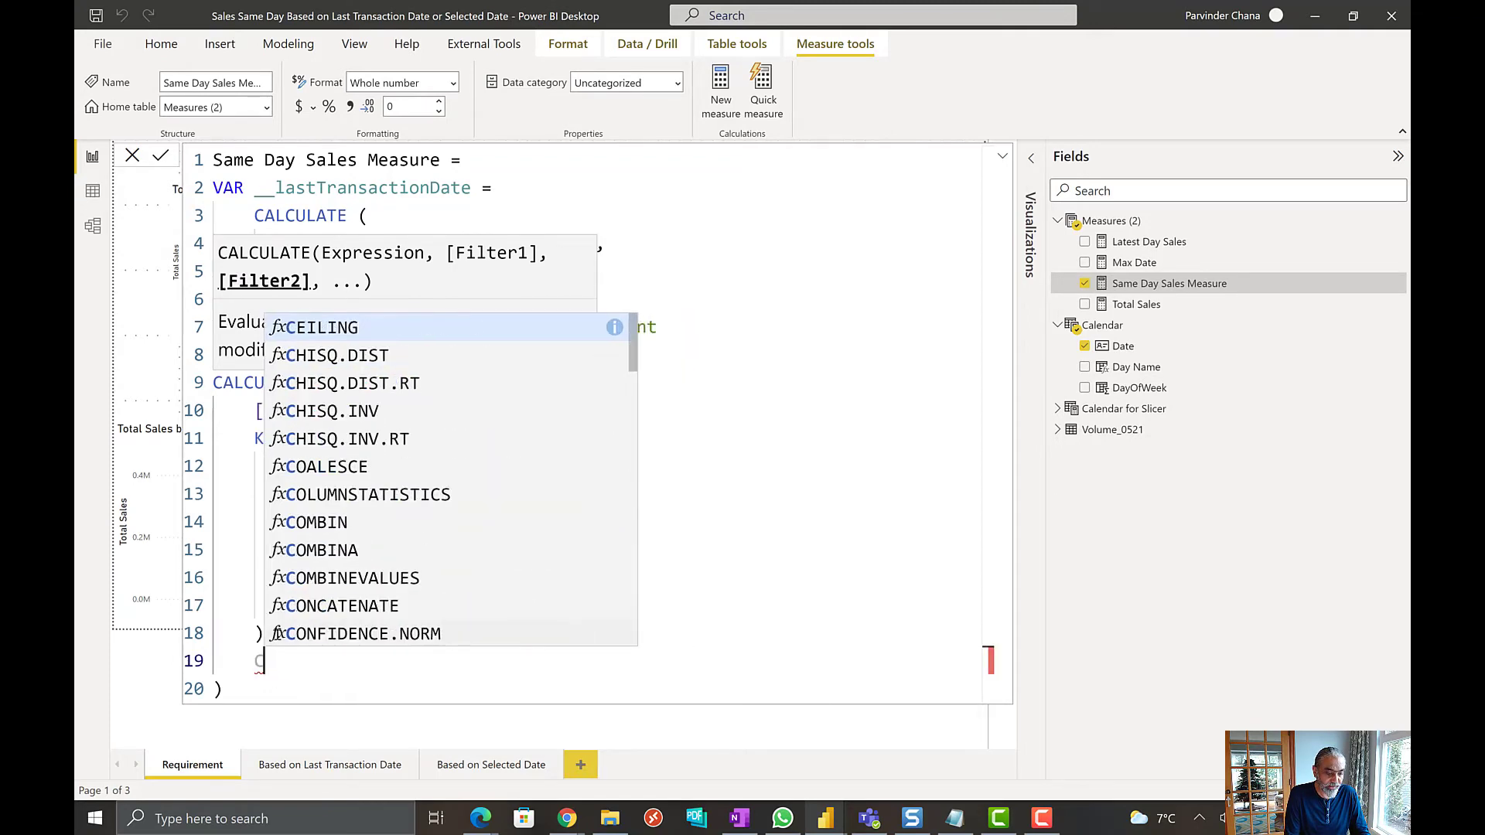
type("alend")
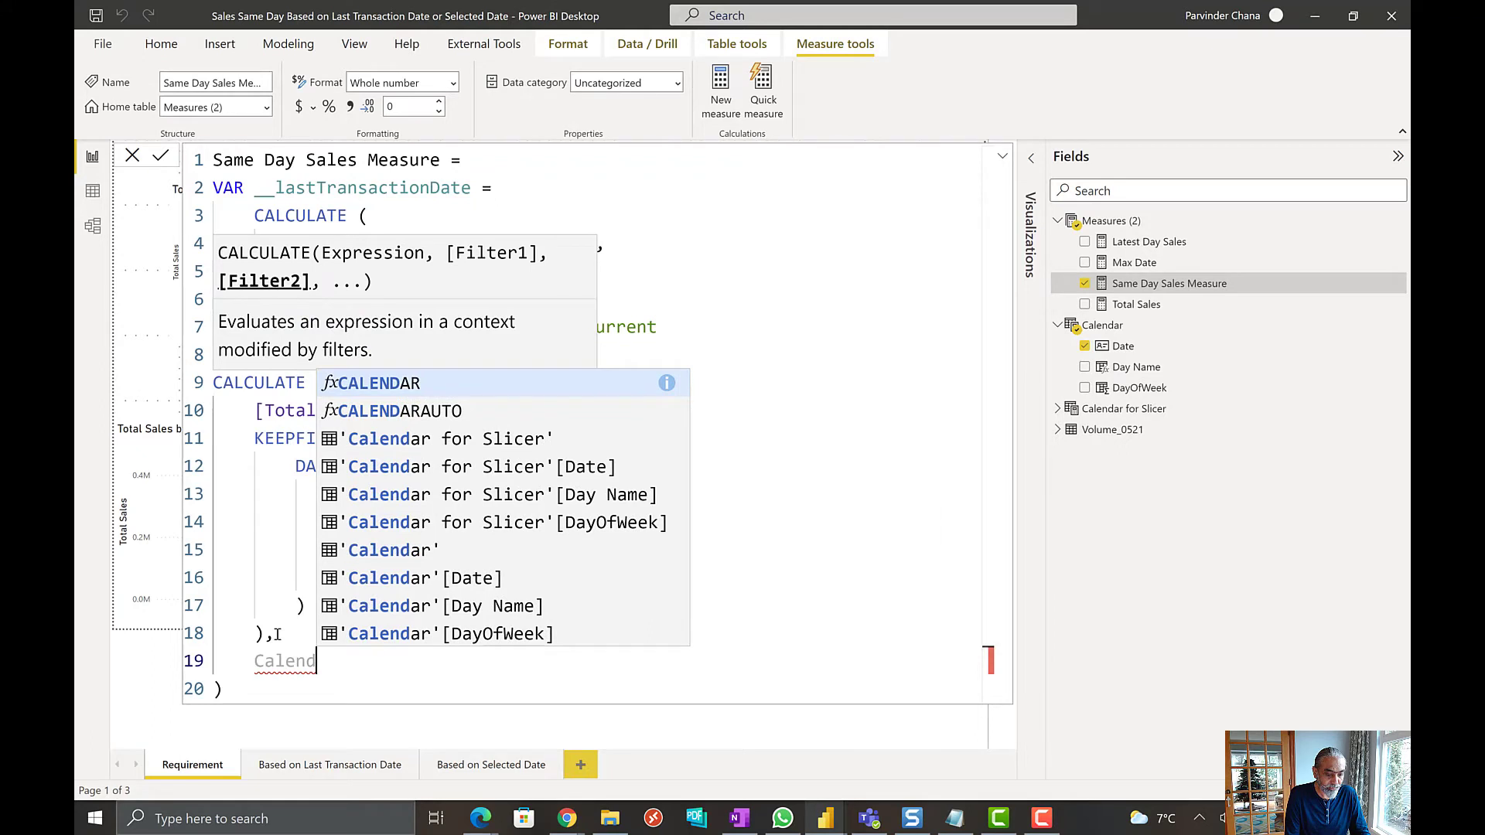
key("Down")
key("Down")
key("Down")
key("Down")
key("Down")
key("Down")
key("Down")
key("Down")
key("Down")
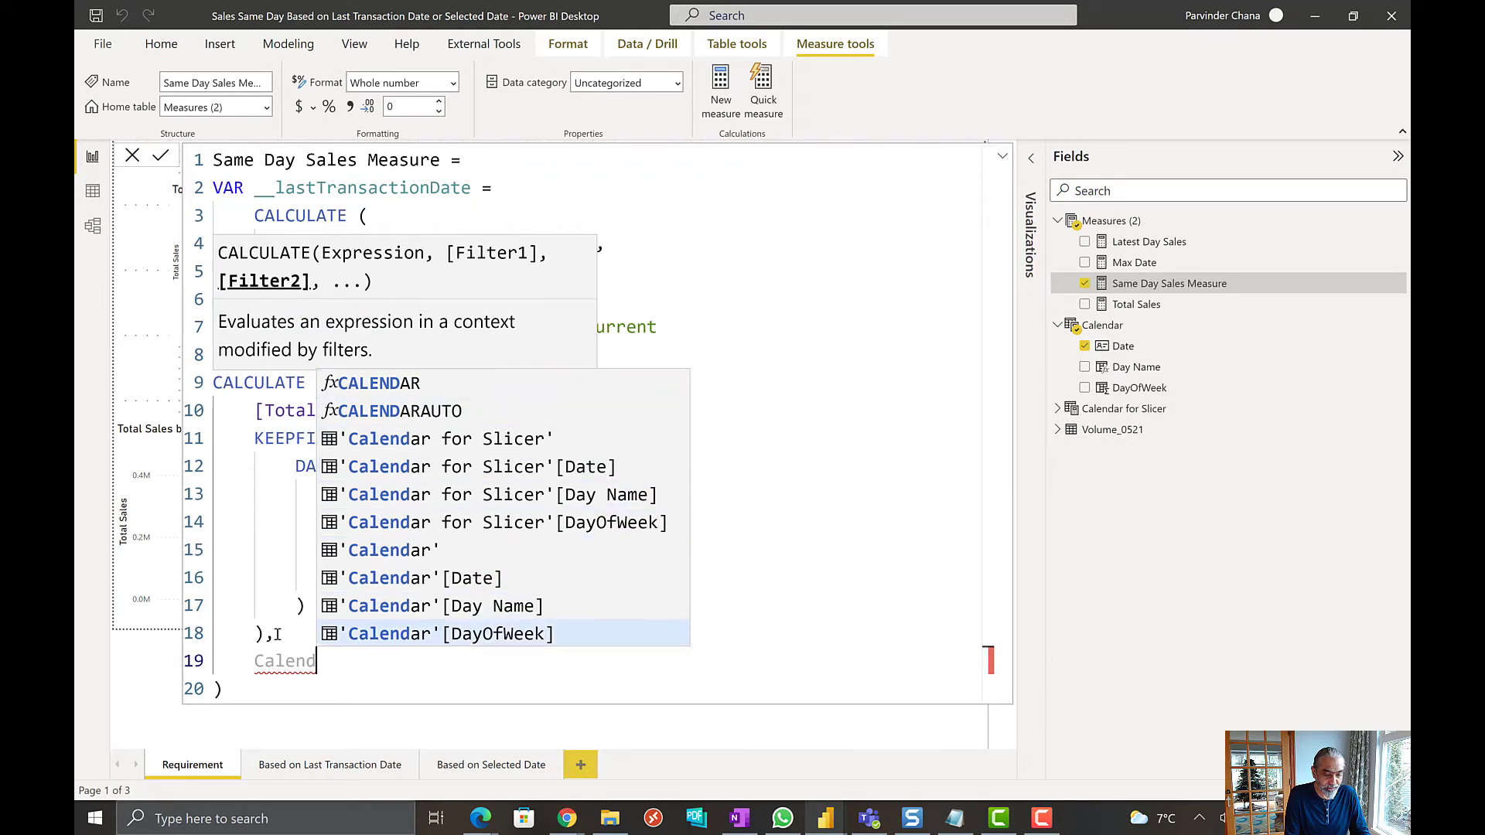
key("Tab")
type("= WEEKDAY ")
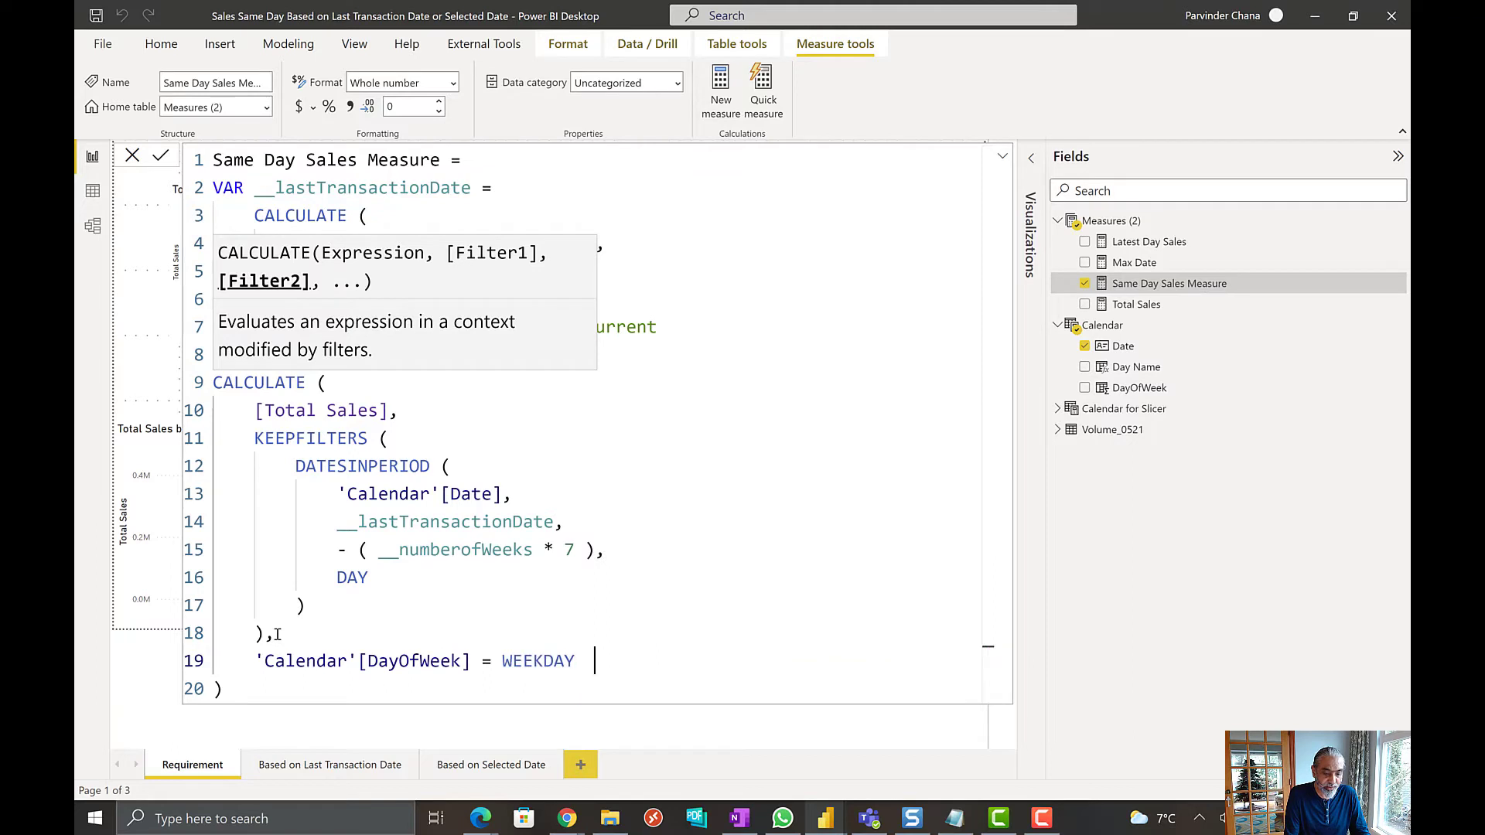
type("*")
key("BackSpace")
key("BackSpace")
type("( __lastTransactionDate")
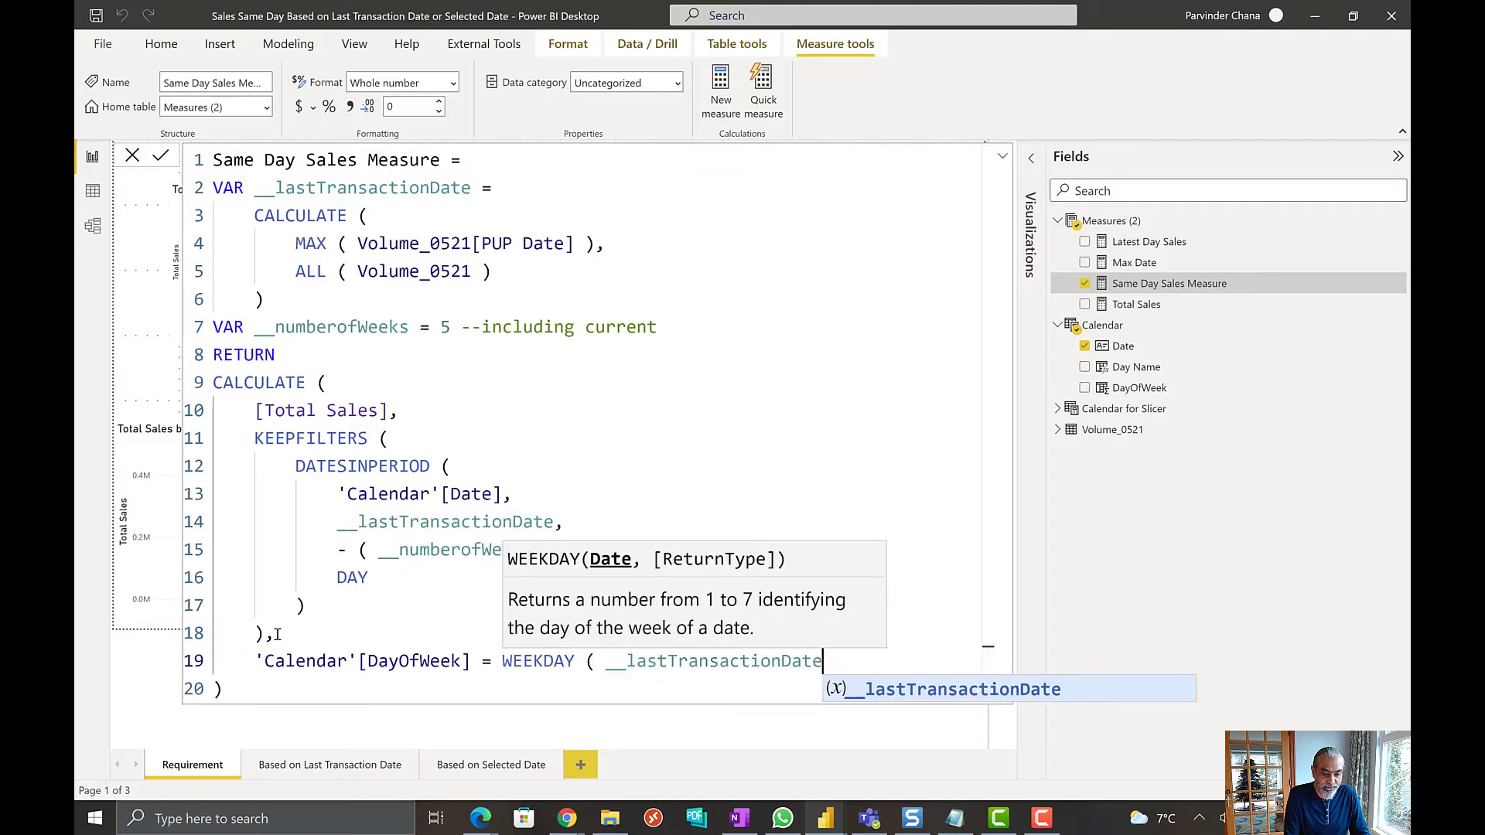
type(", 2 )")
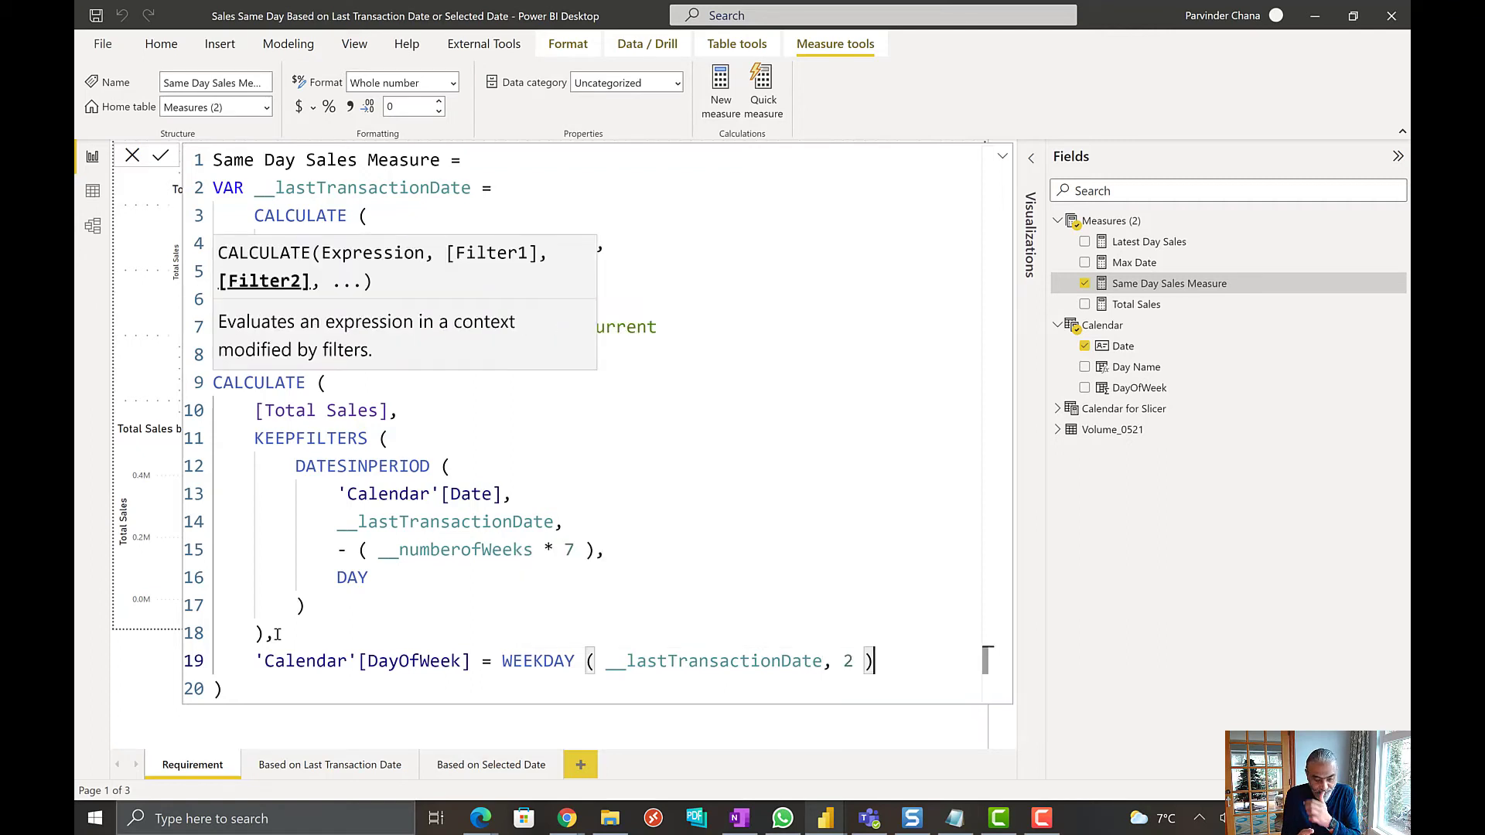
key("Down")
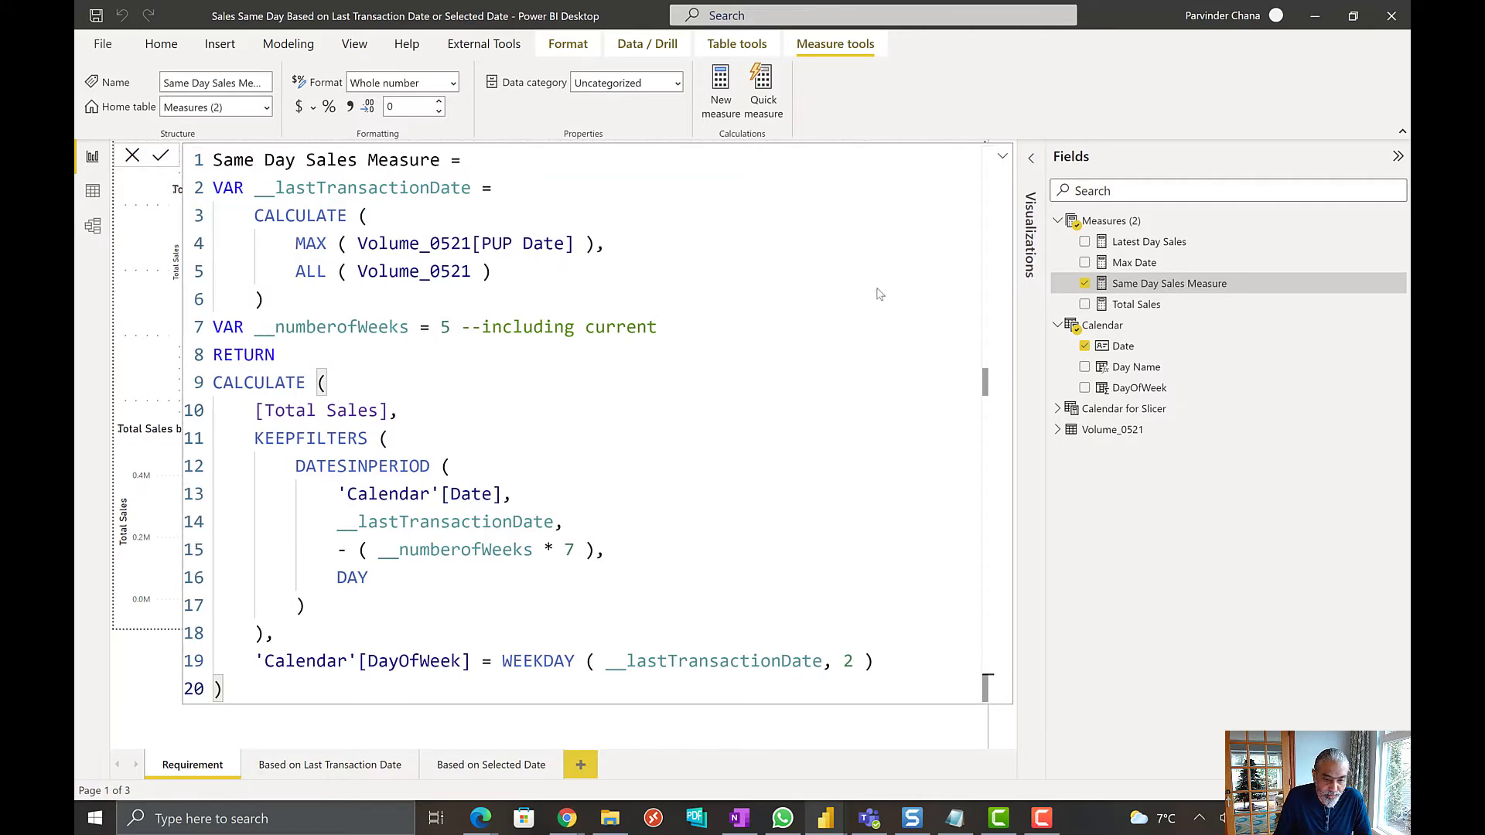
- Change __numberofWeeks from 5 to 3 so the table lists May-17, May-24 and May-31 only
left_click(1002, 159)
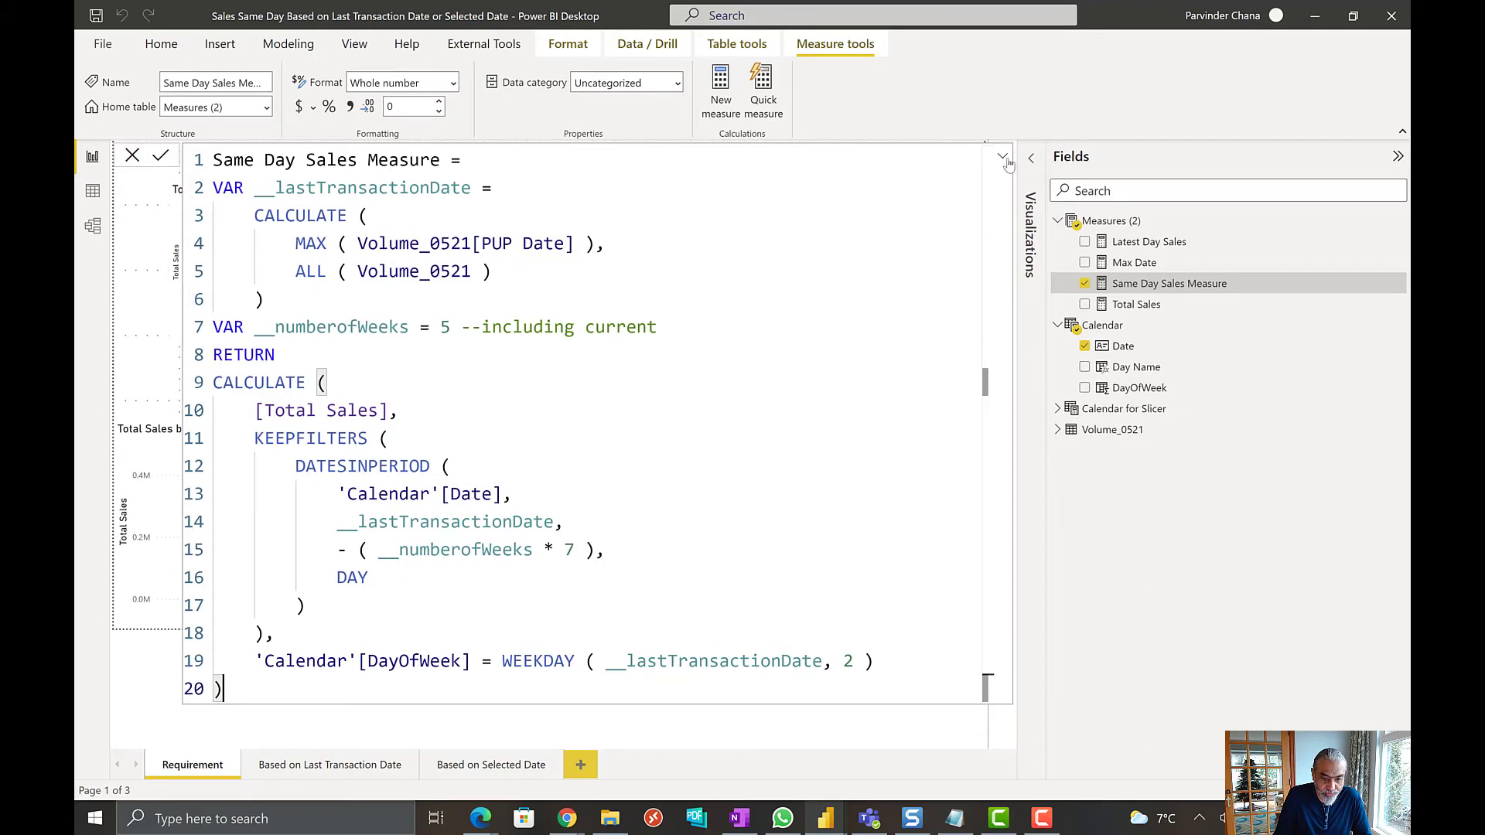
left_click(1003, 158)
left_click(1001, 159)
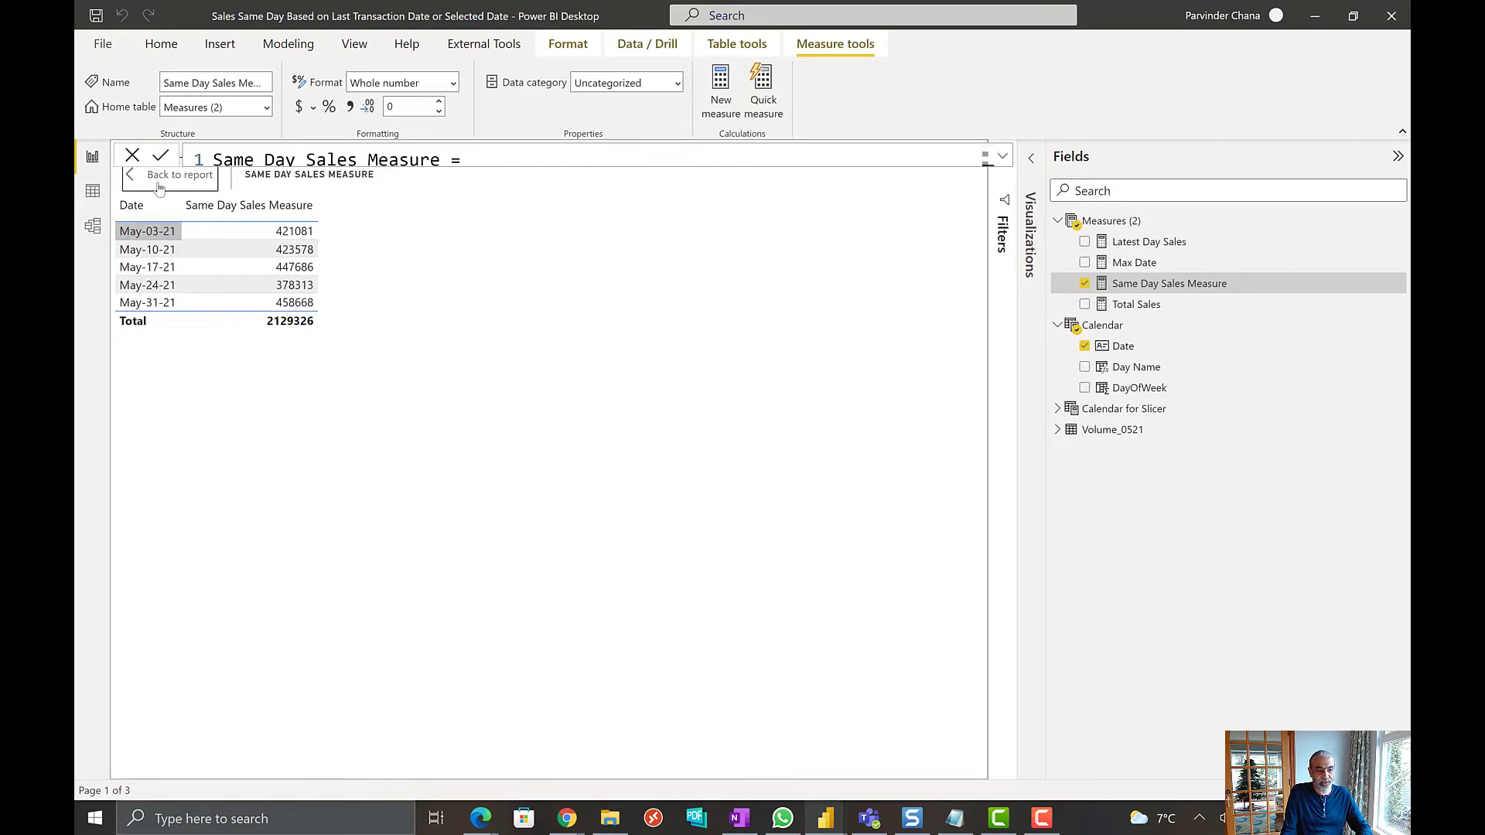
left_click(1003, 158)
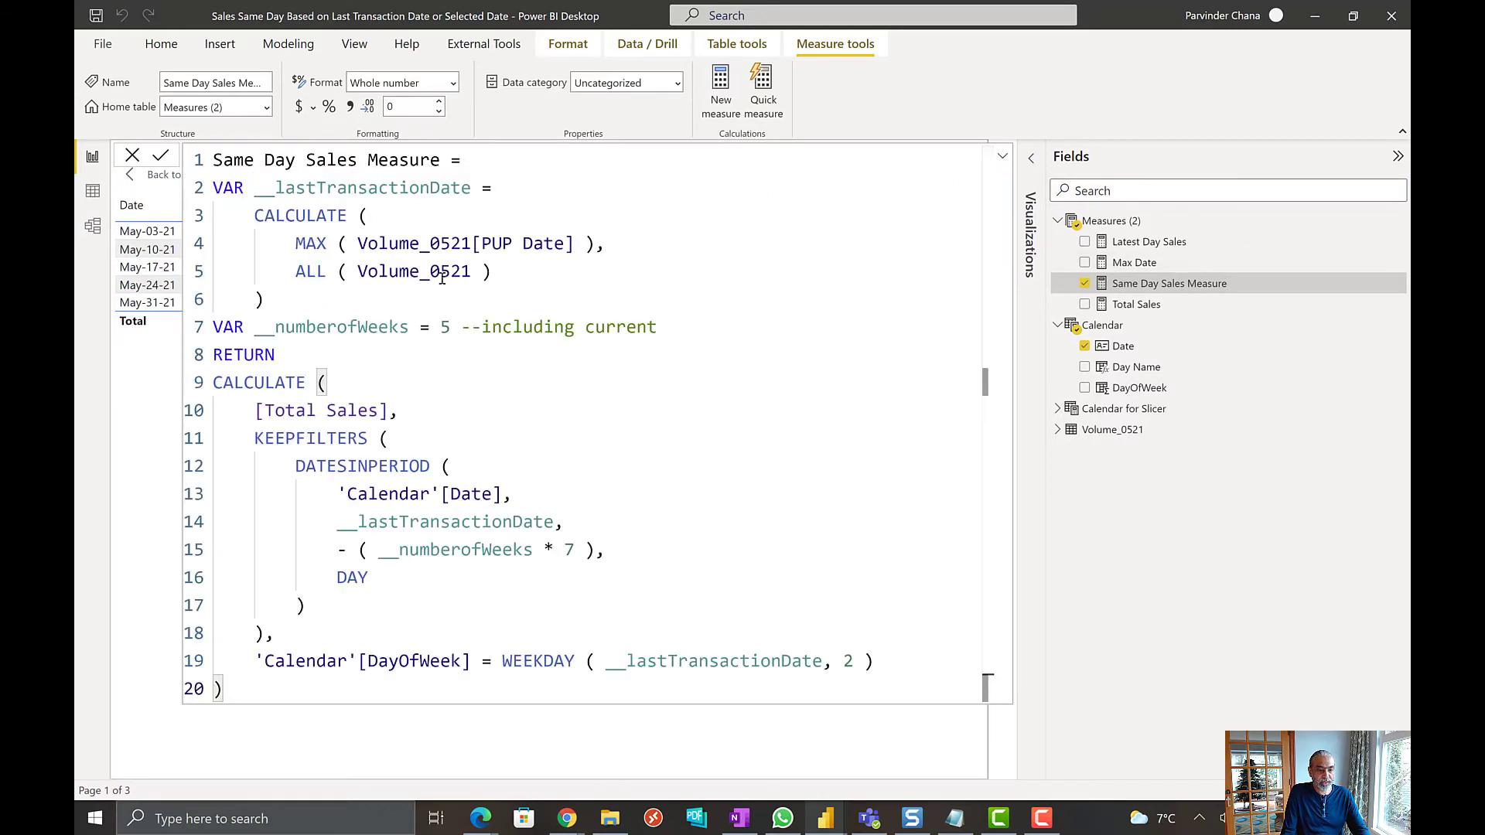
double_click(444, 334)
type("3")
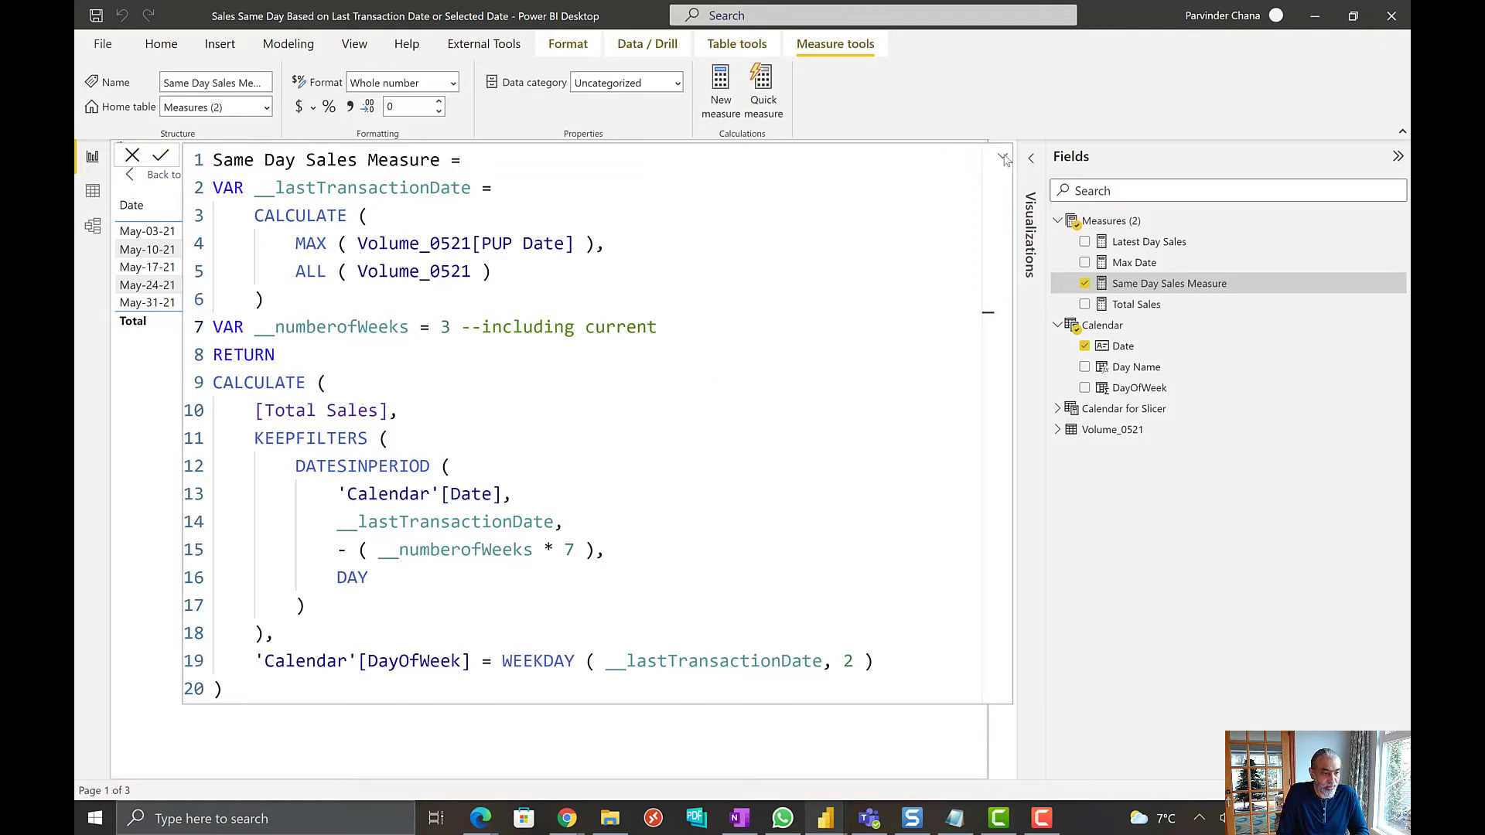
key("Return")
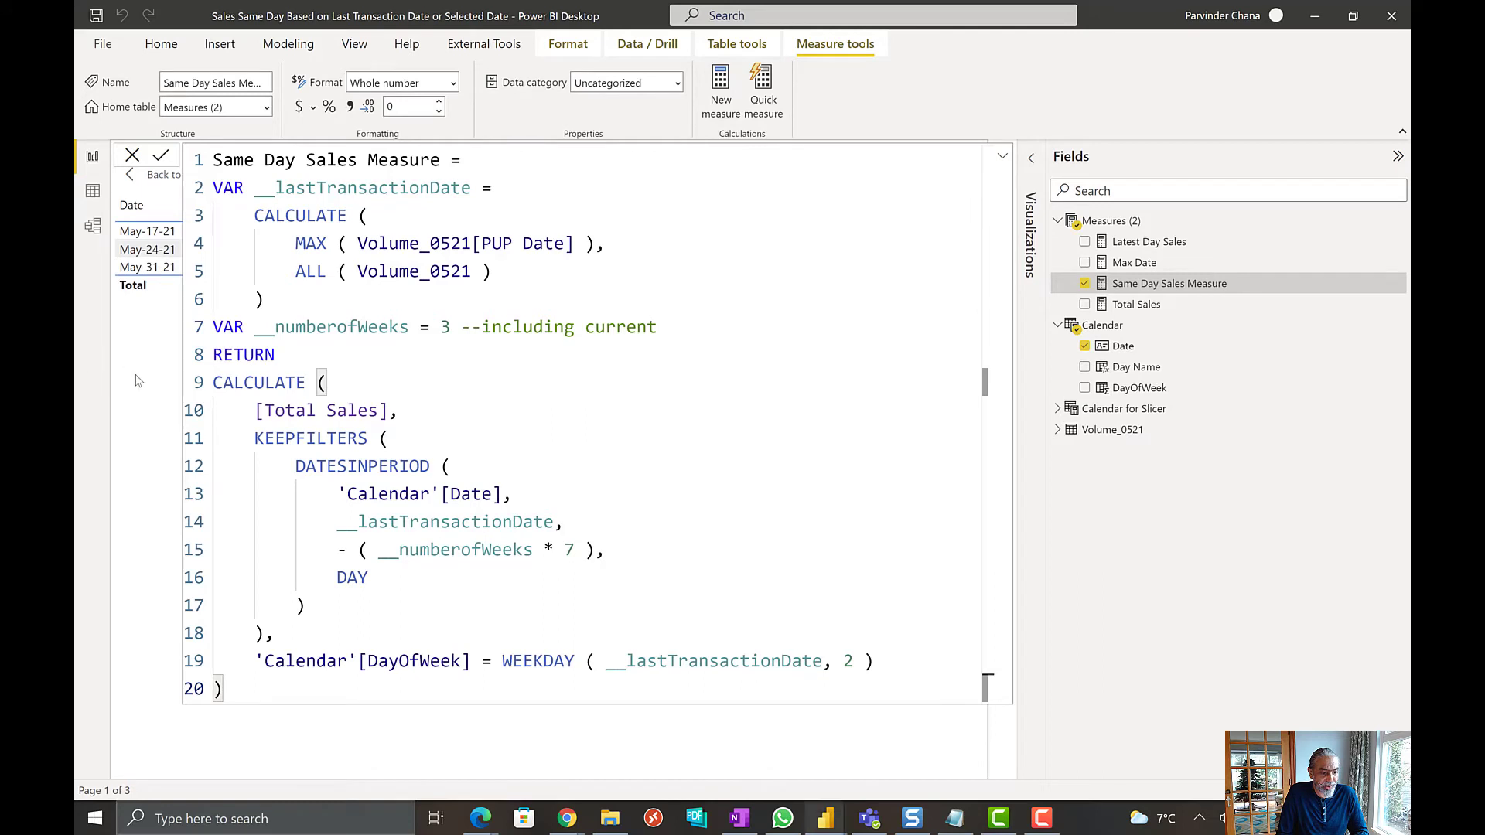
left_click(1003, 157)
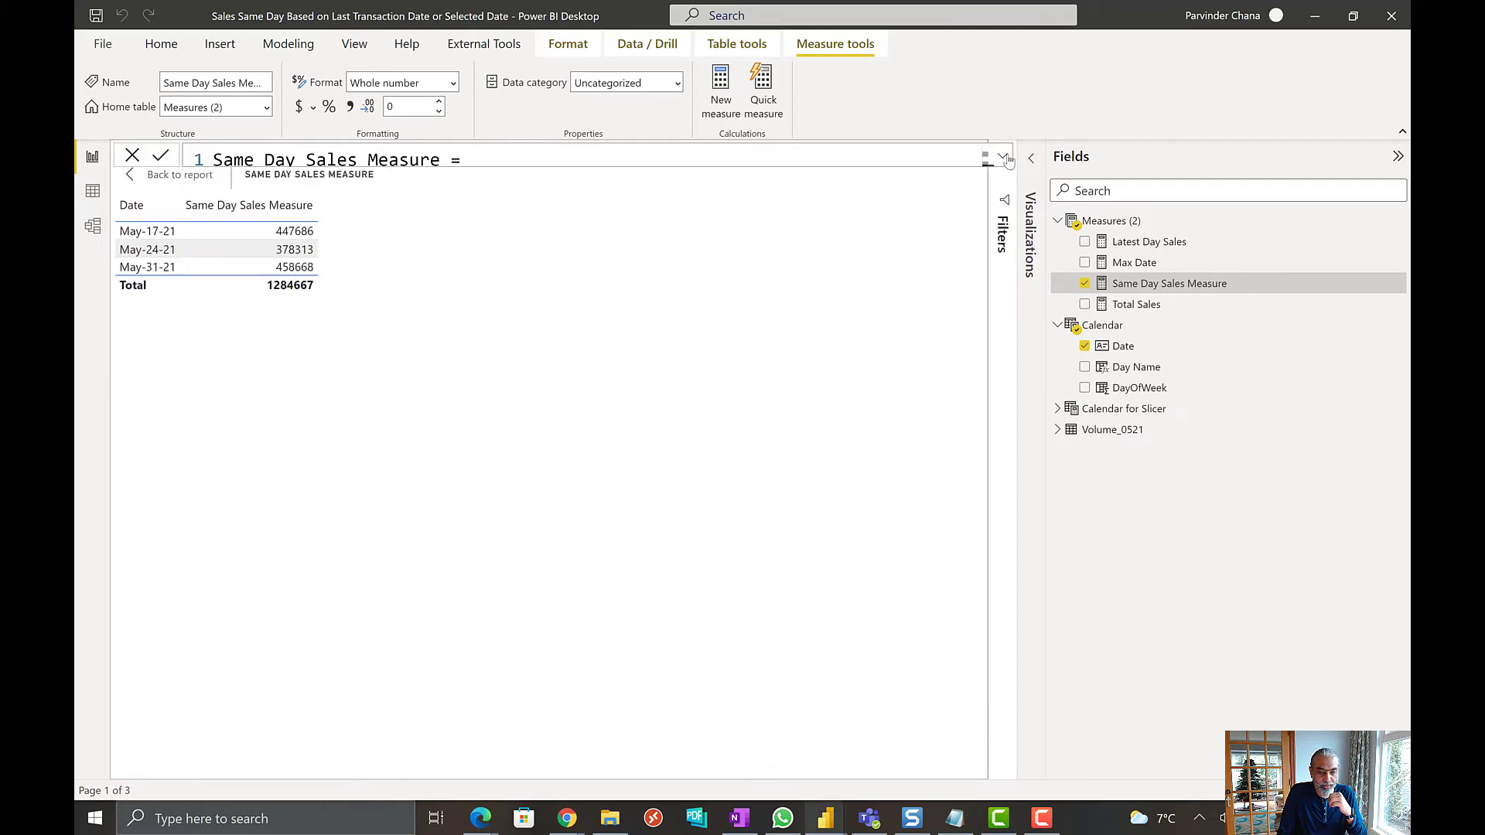
- Back on the report page, halve the lower Total Sales by Date chart's width and place the measure table beside it
left_click(129, 177)
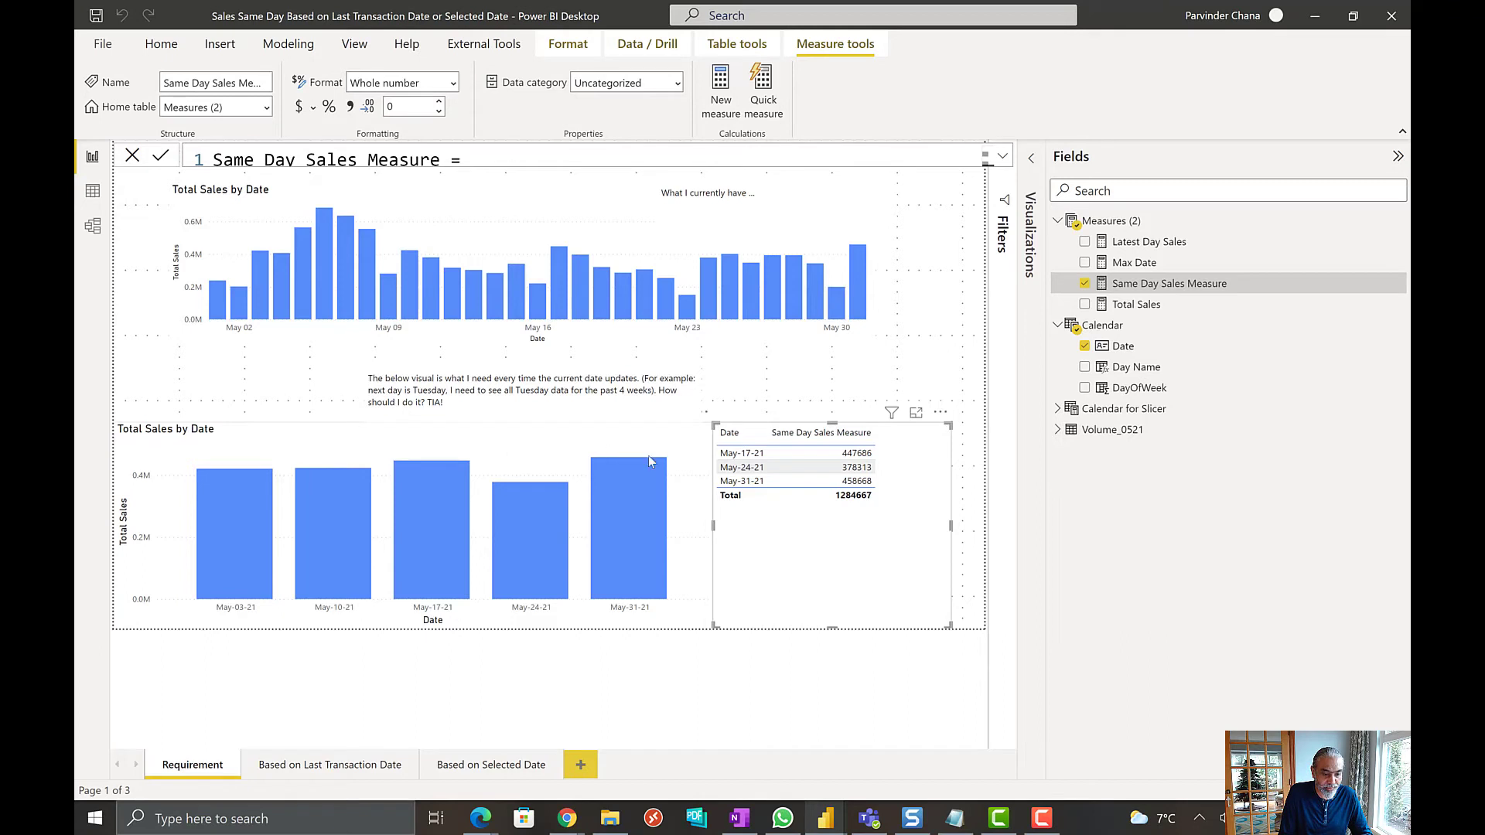
left_click(709, 538)
left_click_drag(712, 538, 408, 542)
left_click_drag(719, 557, 447, 556)
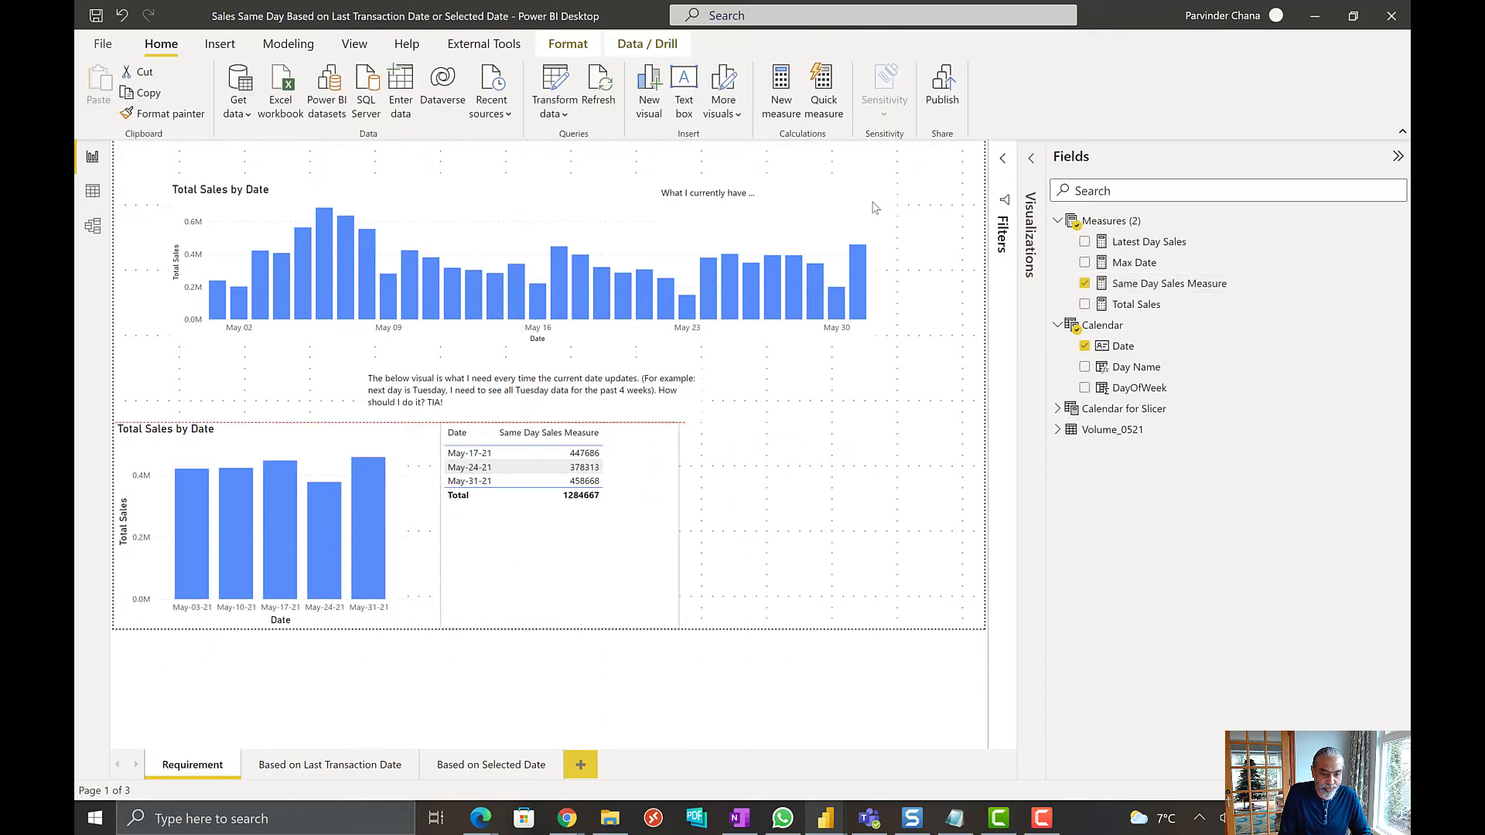
left_click(1030, 160)
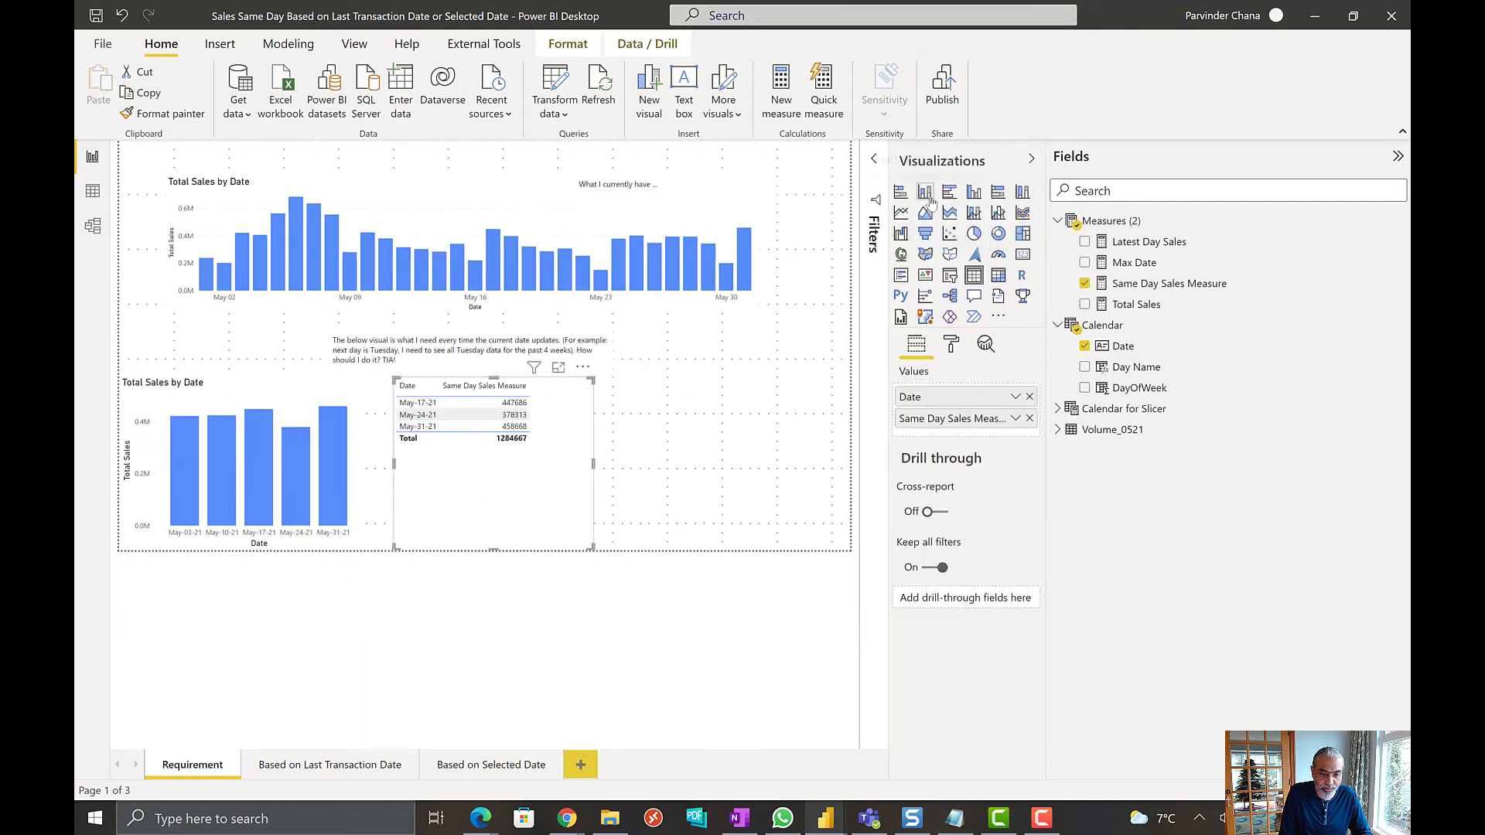
- Make the table a clustered column chart and add Calendar for Slicer's Date field as a new visual
left_click(972, 194)
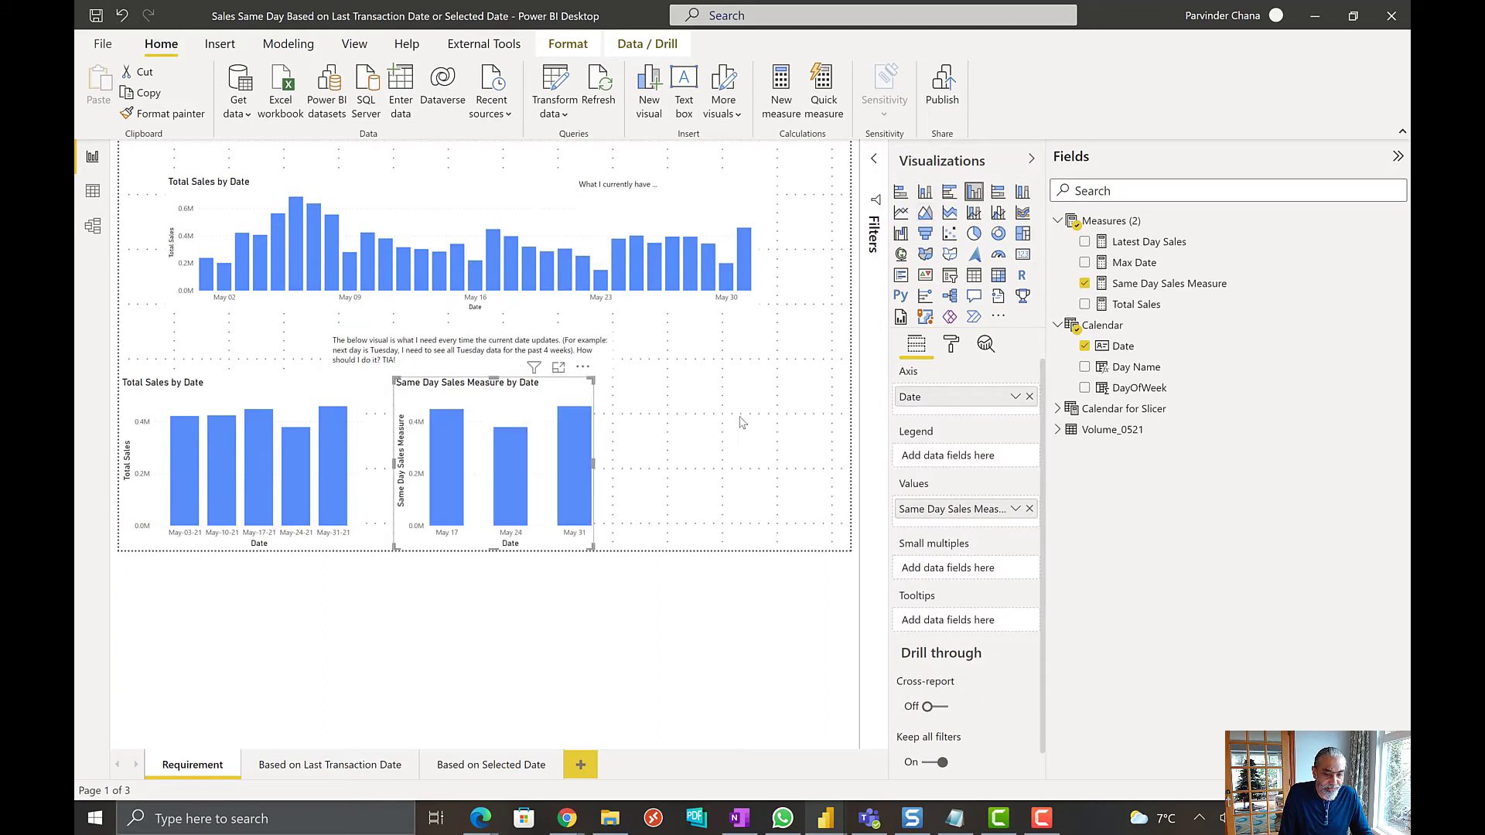
left_click(1058, 409)
left_click(1139, 430)
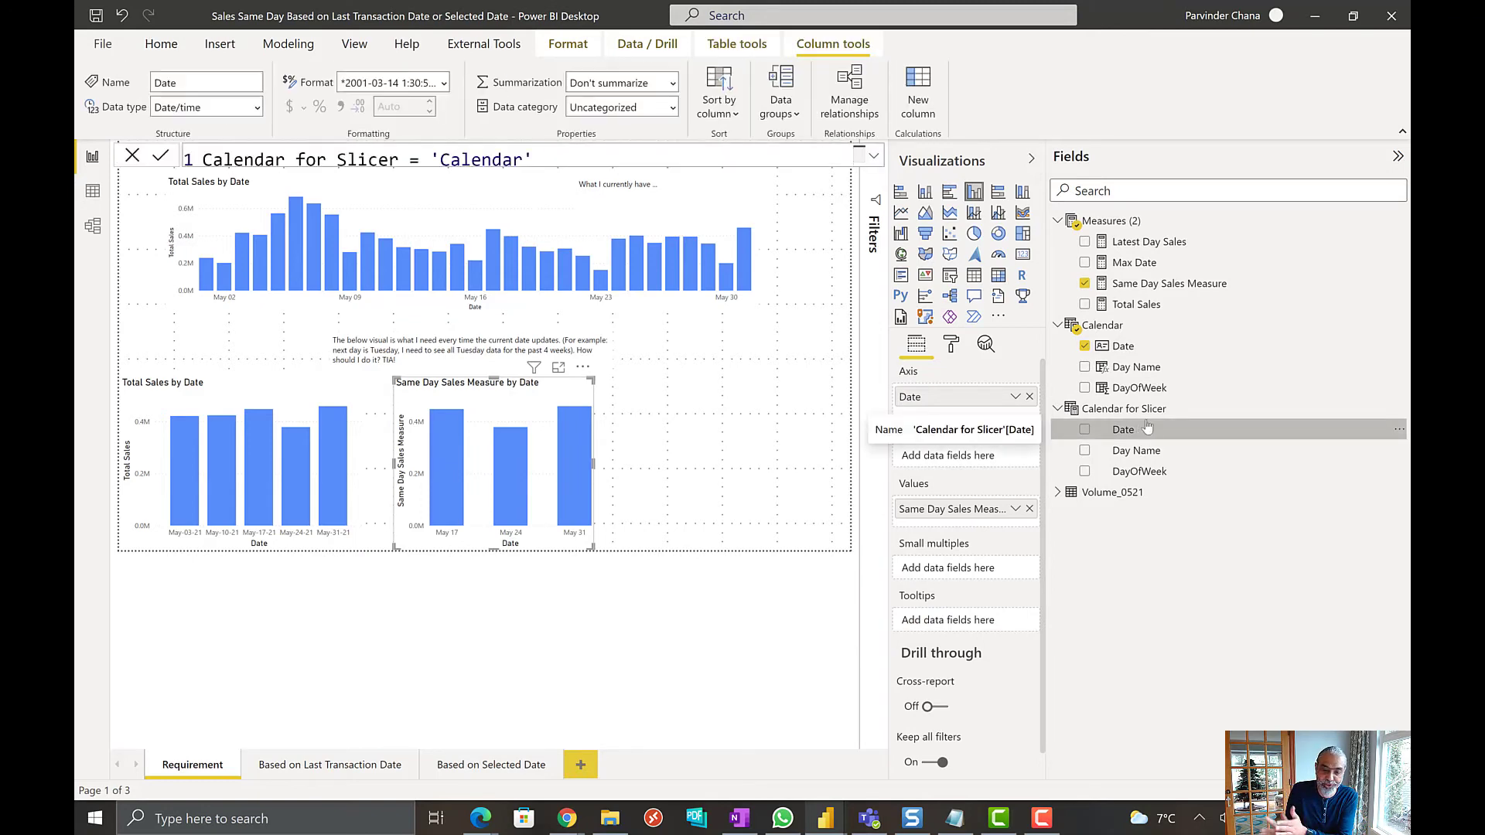
left_click_drag(1147, 427, 751, 402)
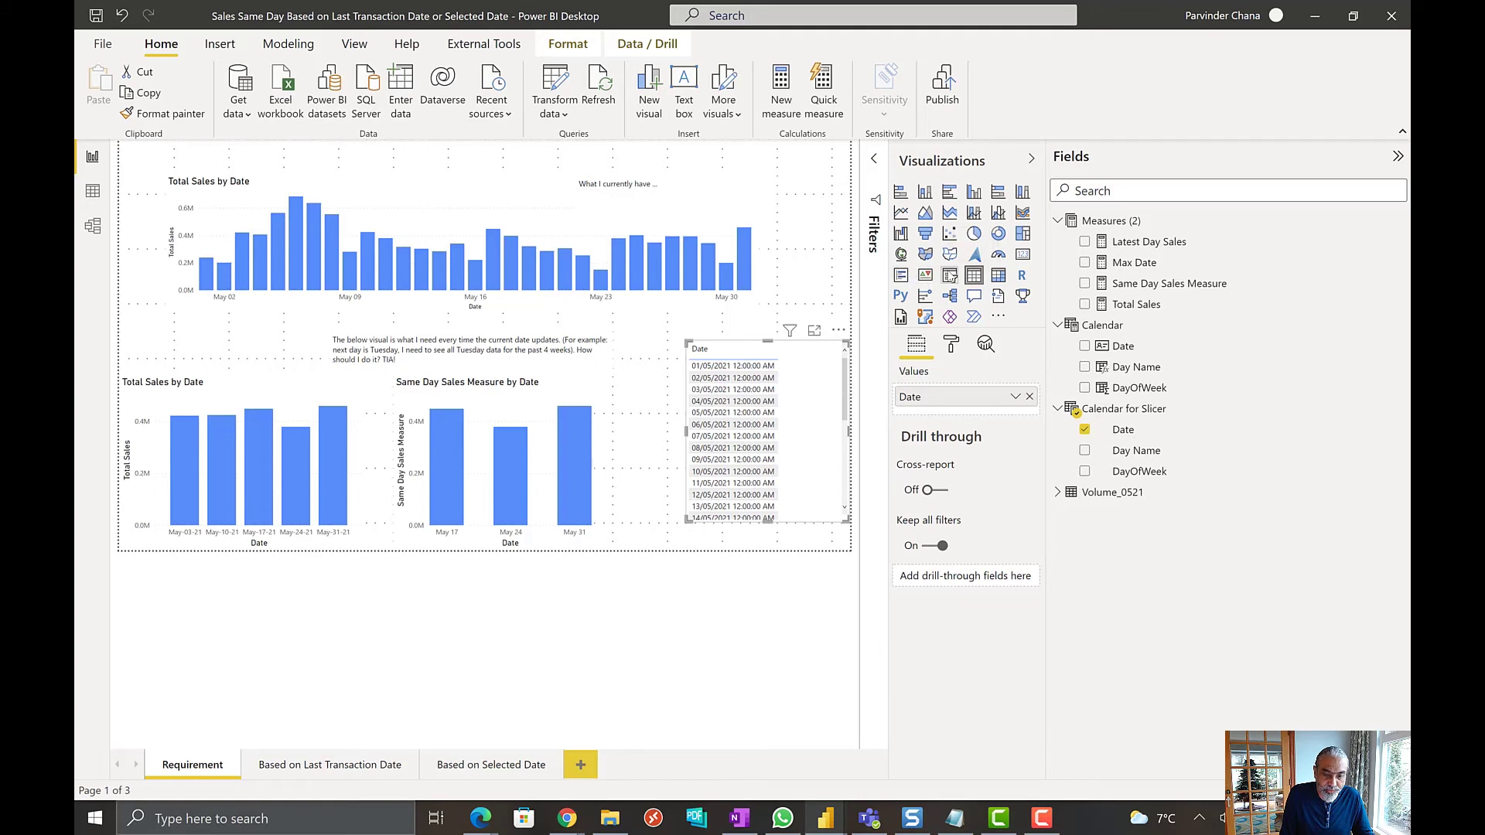
- Convert the Date visual into a List-style slicer with a checkbox for each May 2021 date
left_click(950, 276)
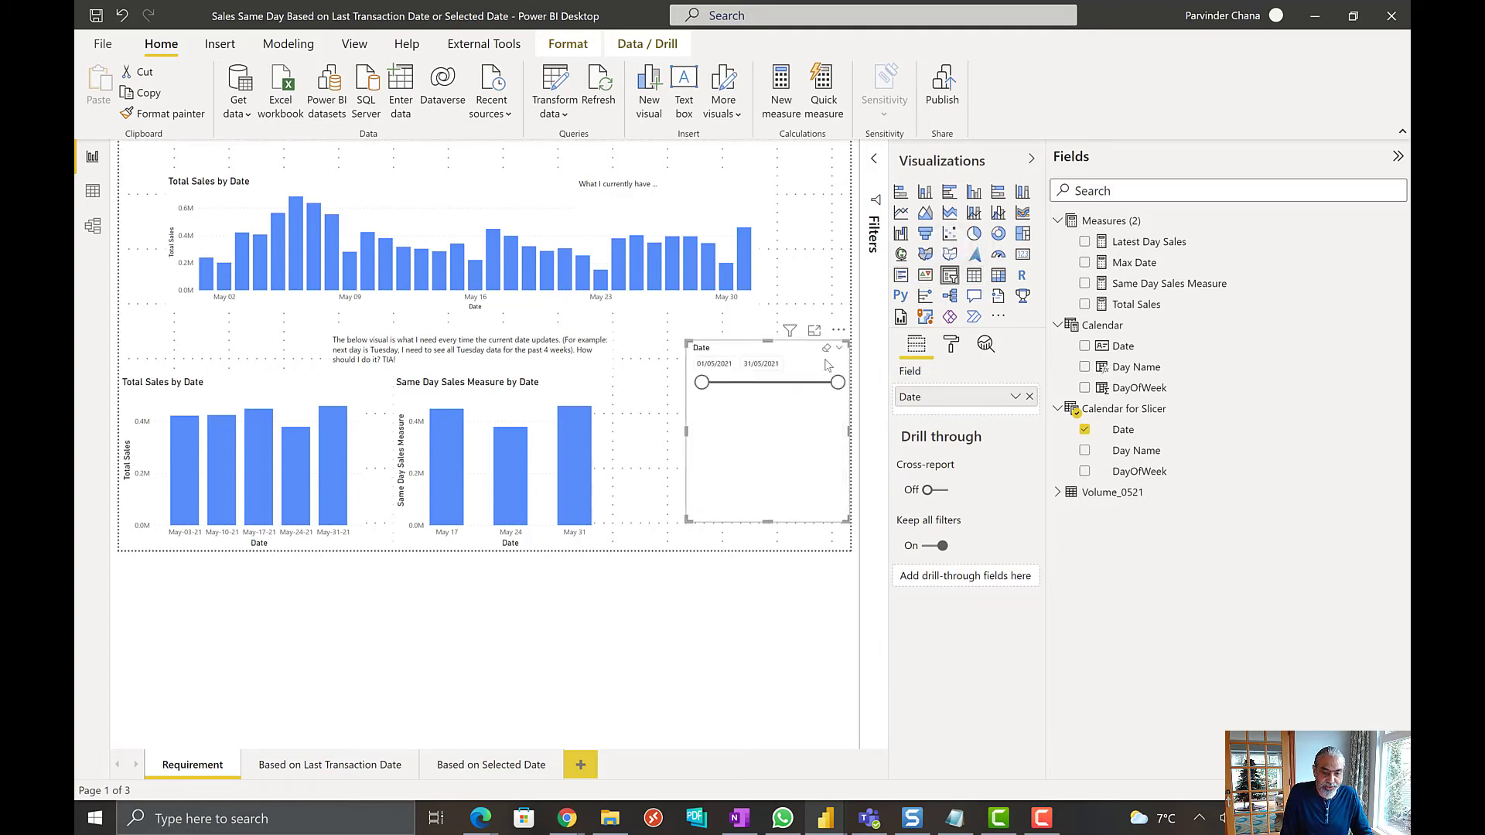
left_click(840, 349)
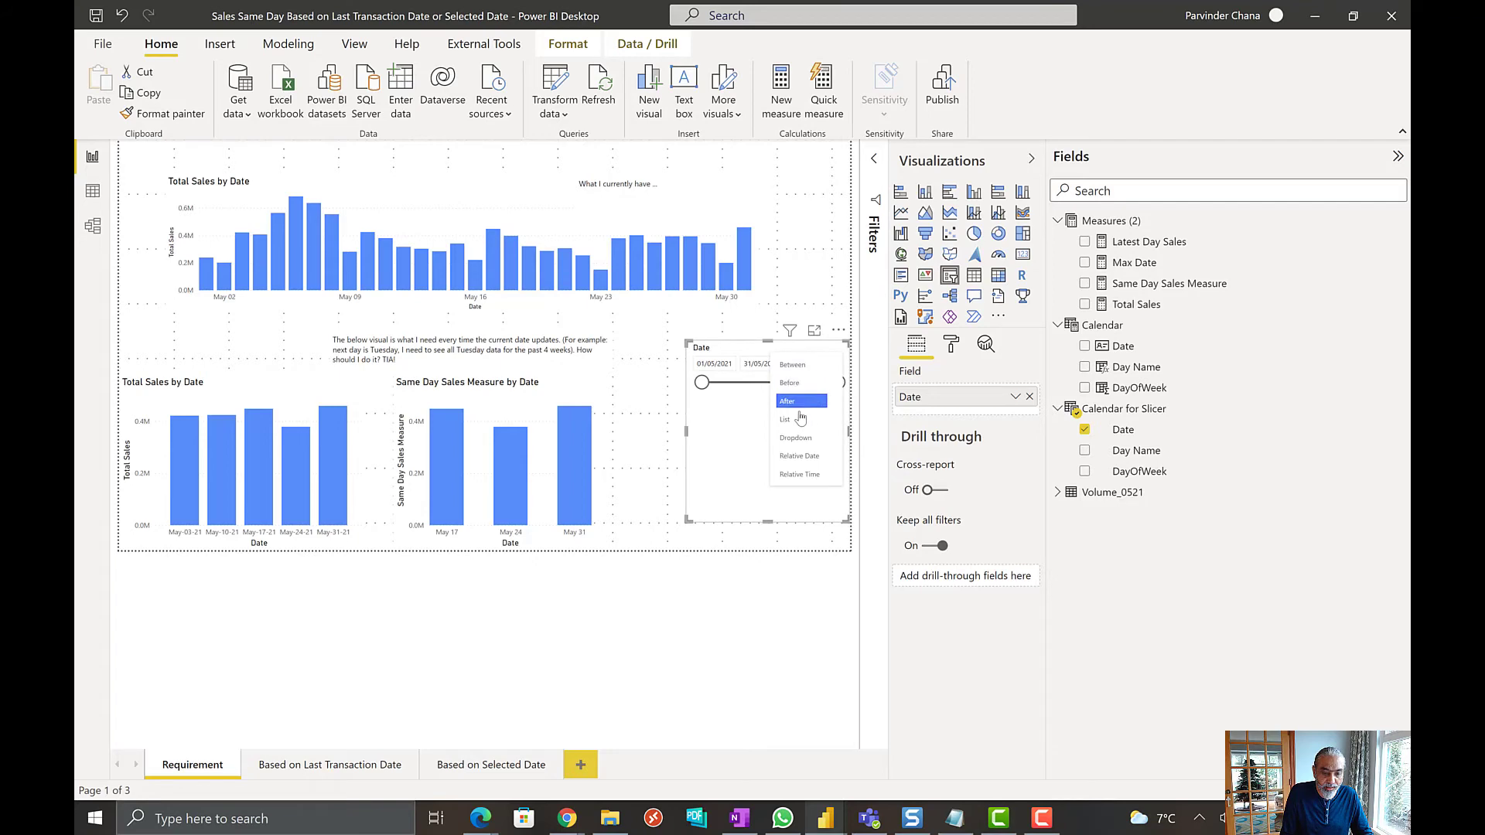
left_click(800, 418)
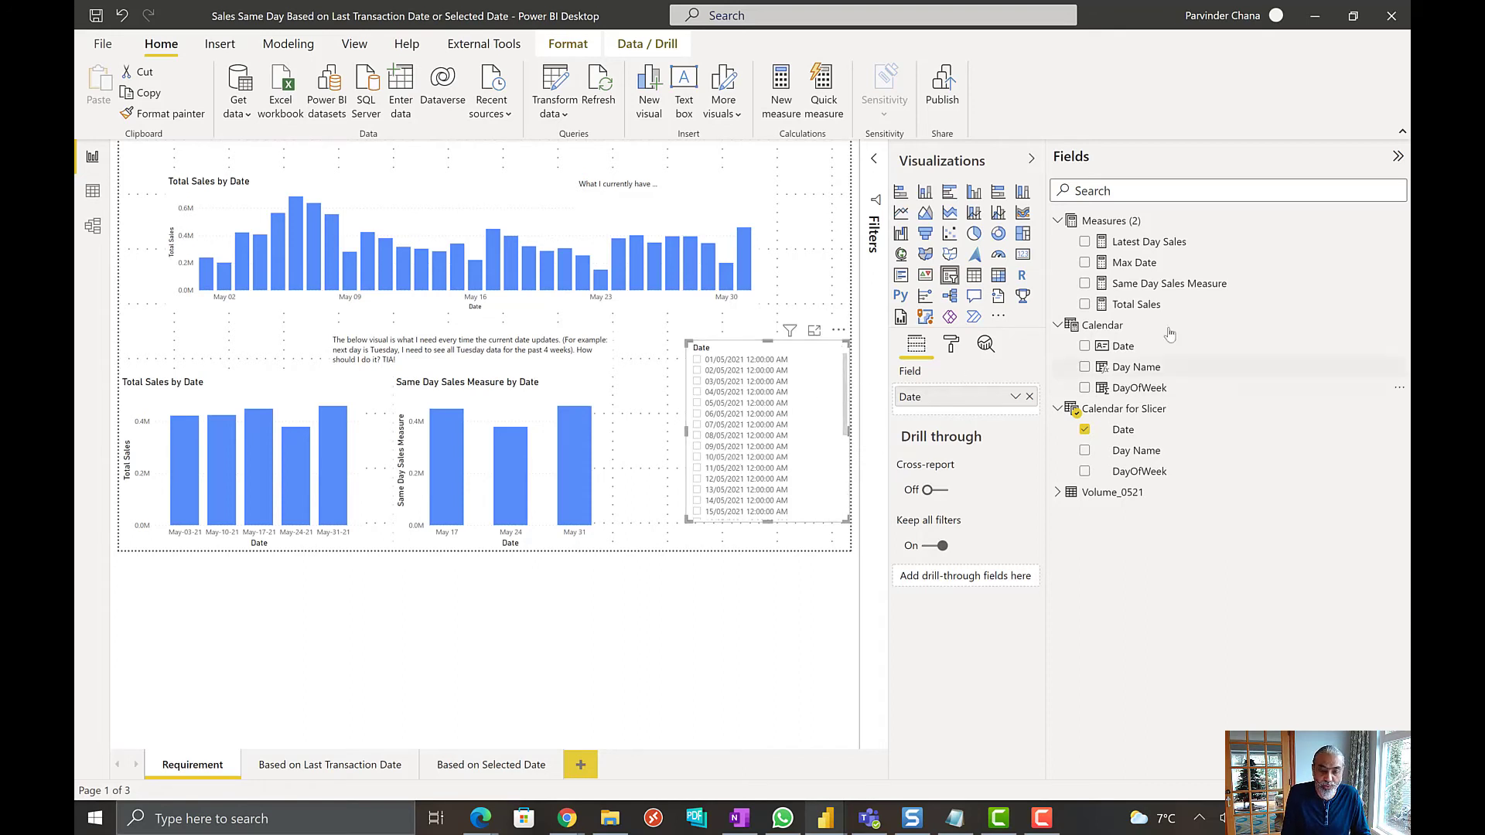
- Open the Same Day Sales Measure formula and expand the formula bar
left_click(1172, 284)
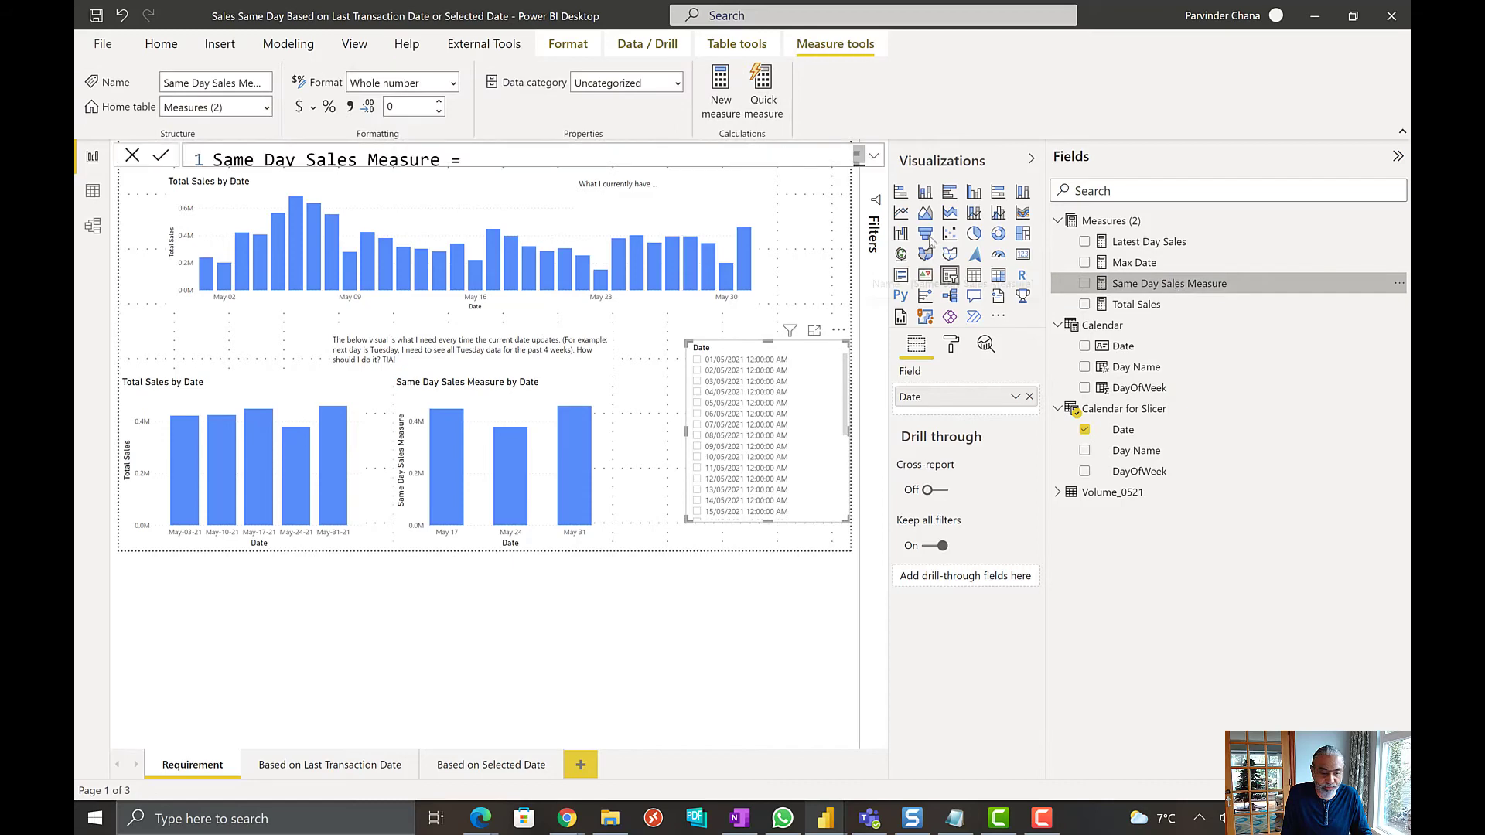
left_click(873, 158)
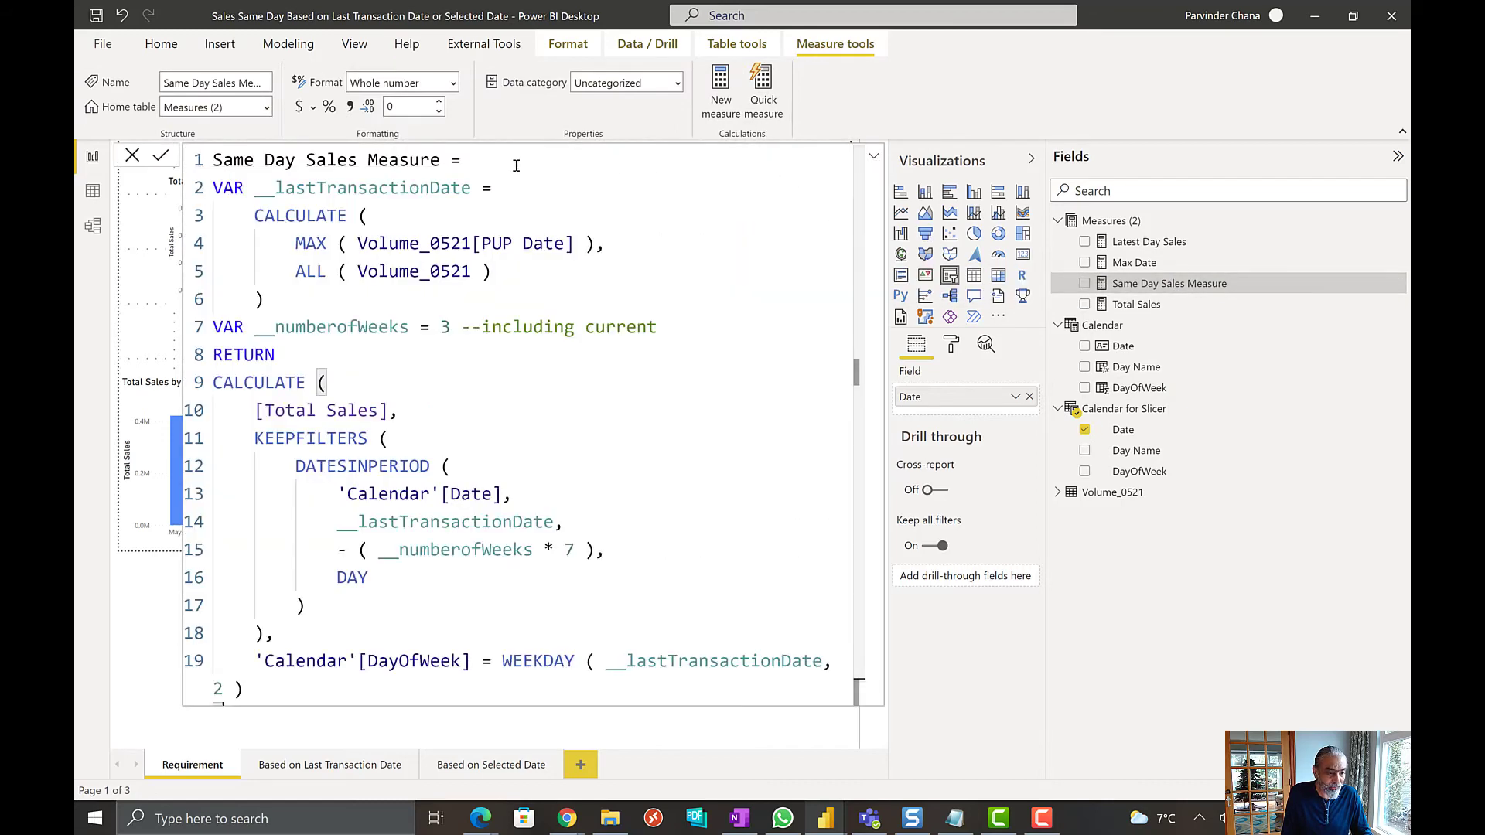
key("Return")
type("VAR")
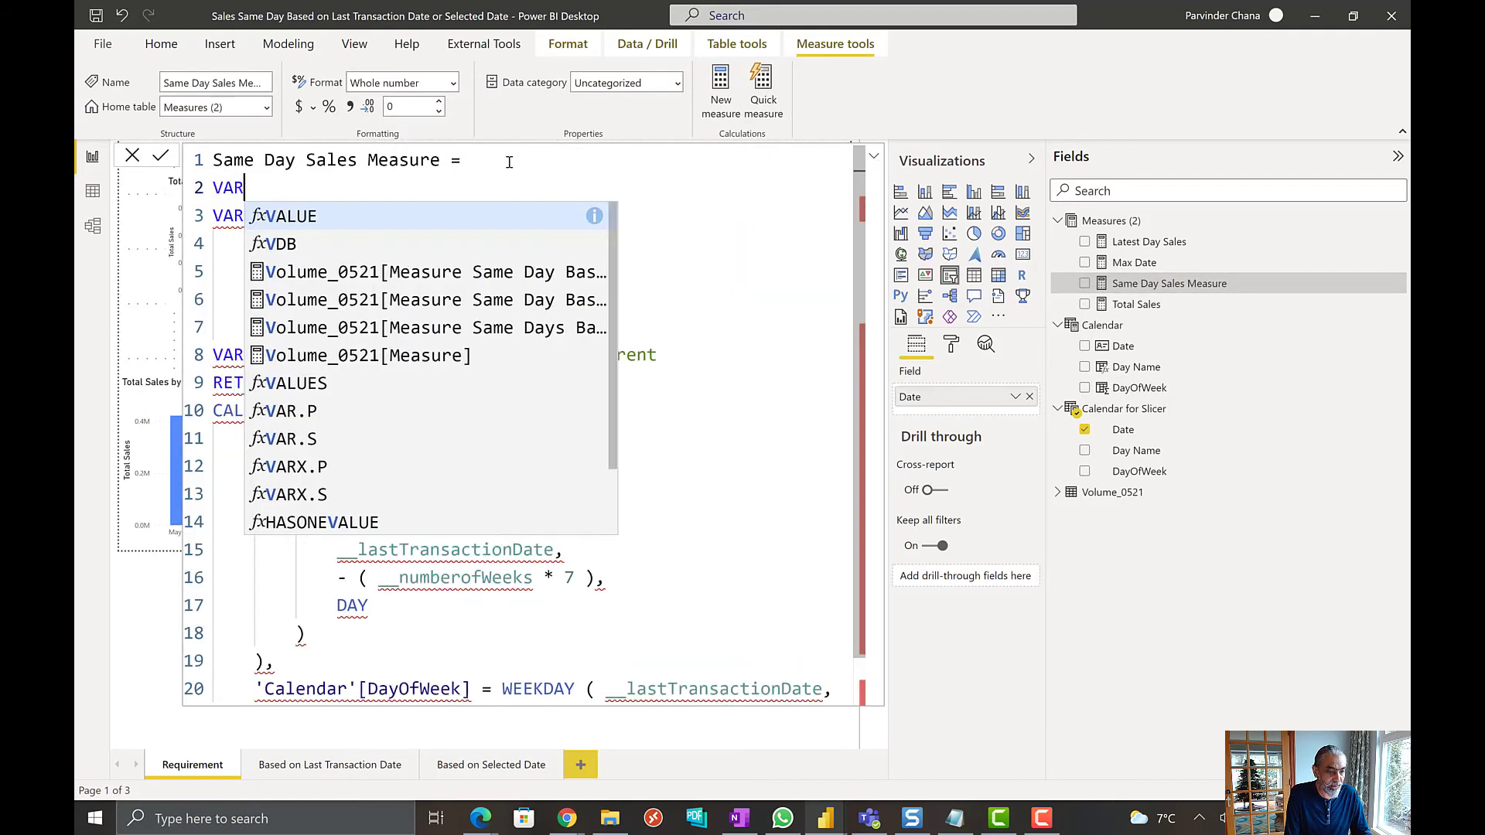
key("BackSpace")
key("BackSpace")
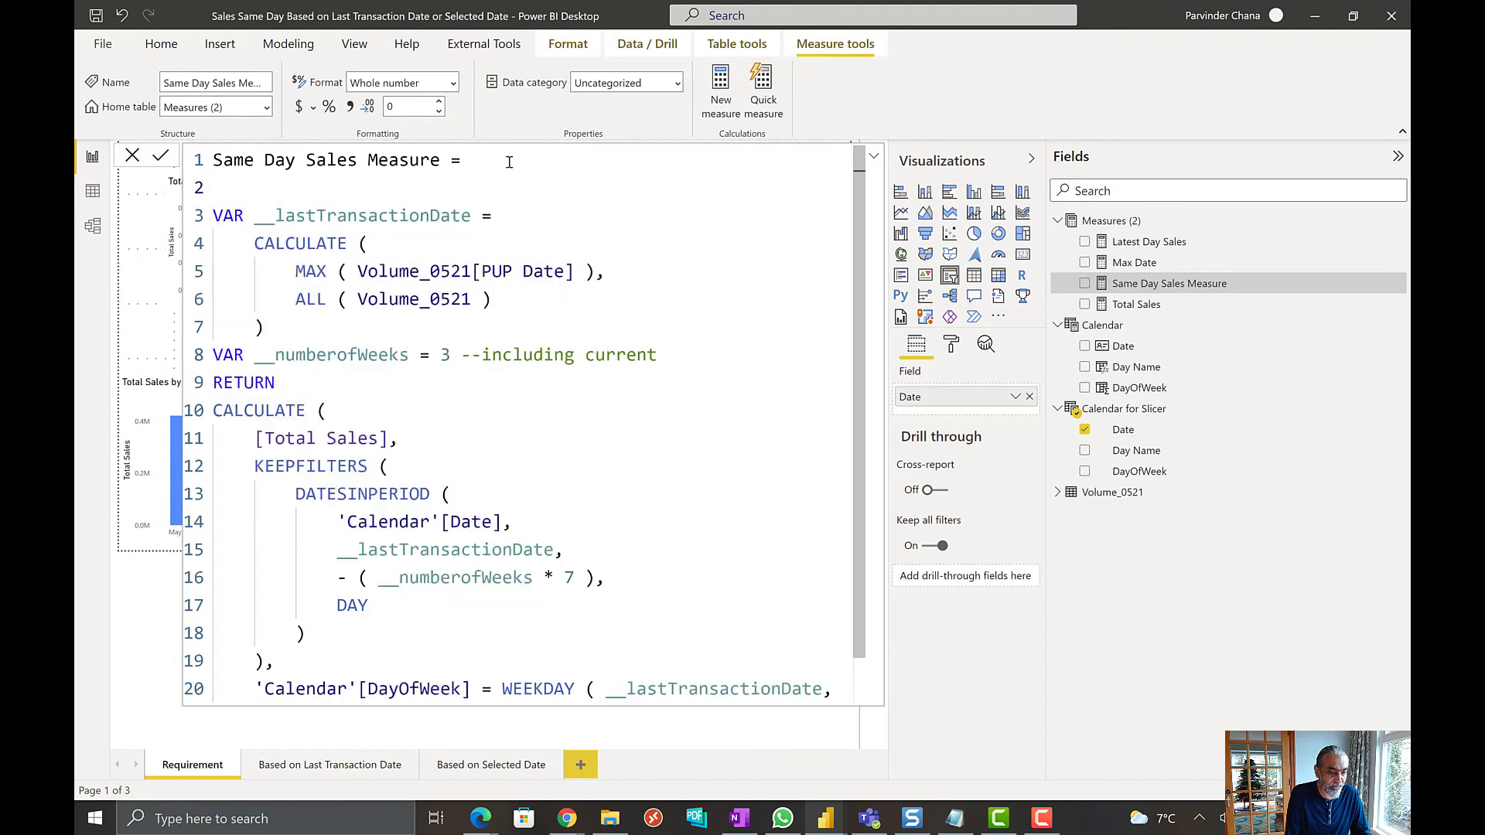
- Below __lastTransactionDate, begin VAR __selectedDate = SELECTEDVALUE ( on indented lines
left_click(296, 325)
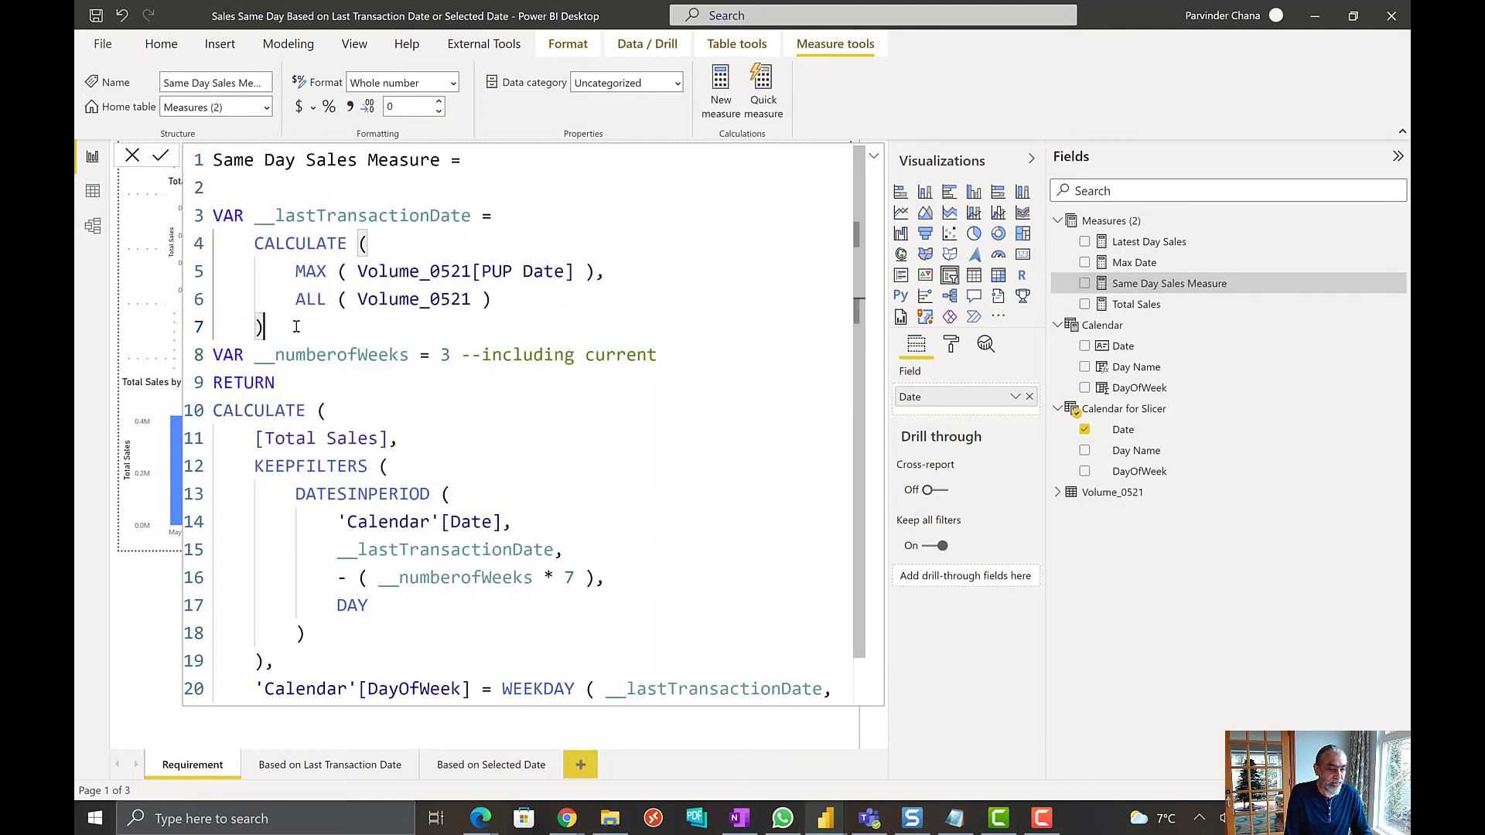
key("Return")
type("VAR __)se")
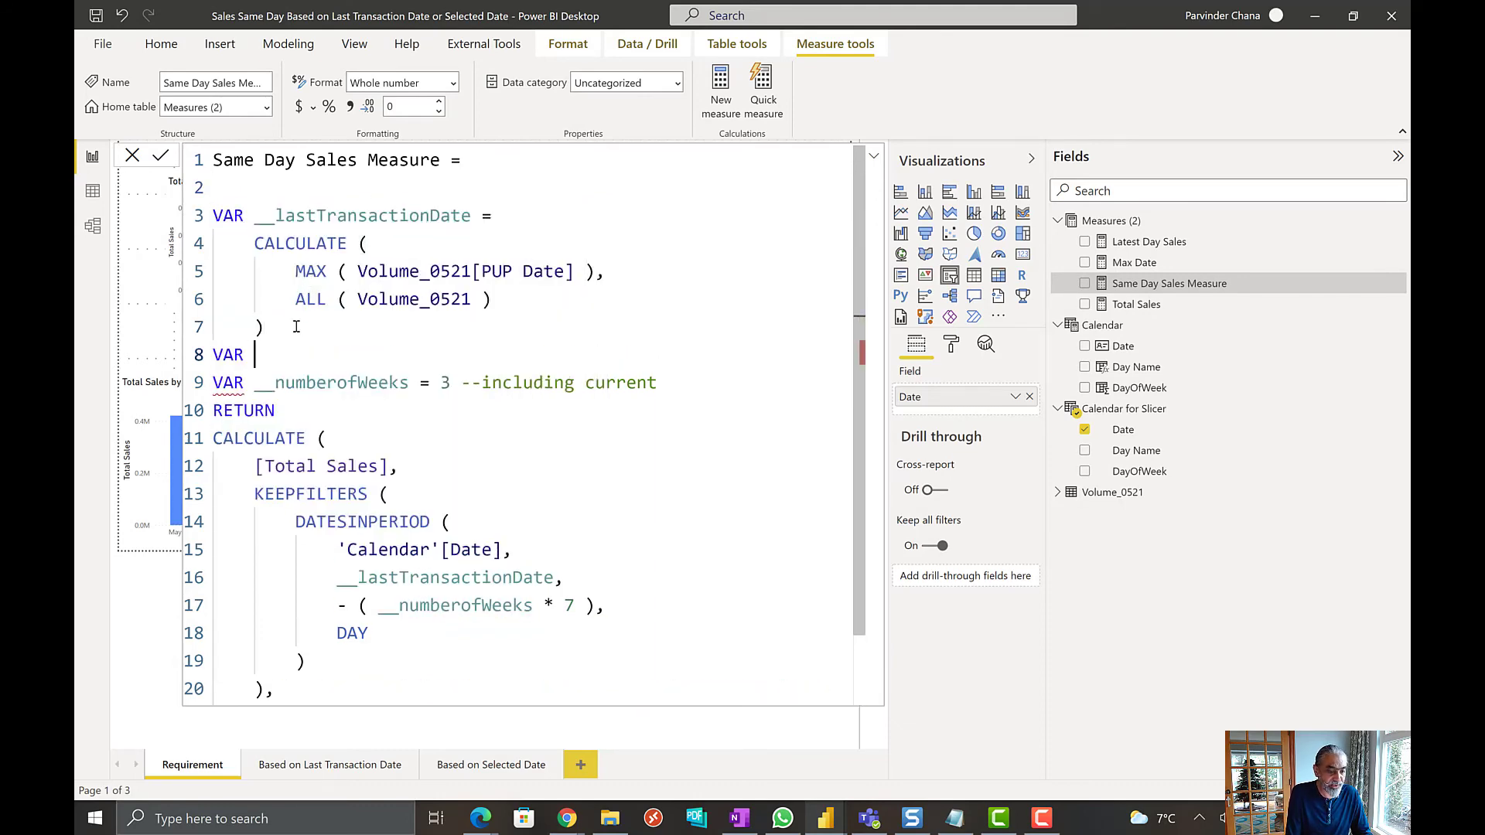
key("BackSpace")
key("BackSpace")
key("BackSpace")
type("se")
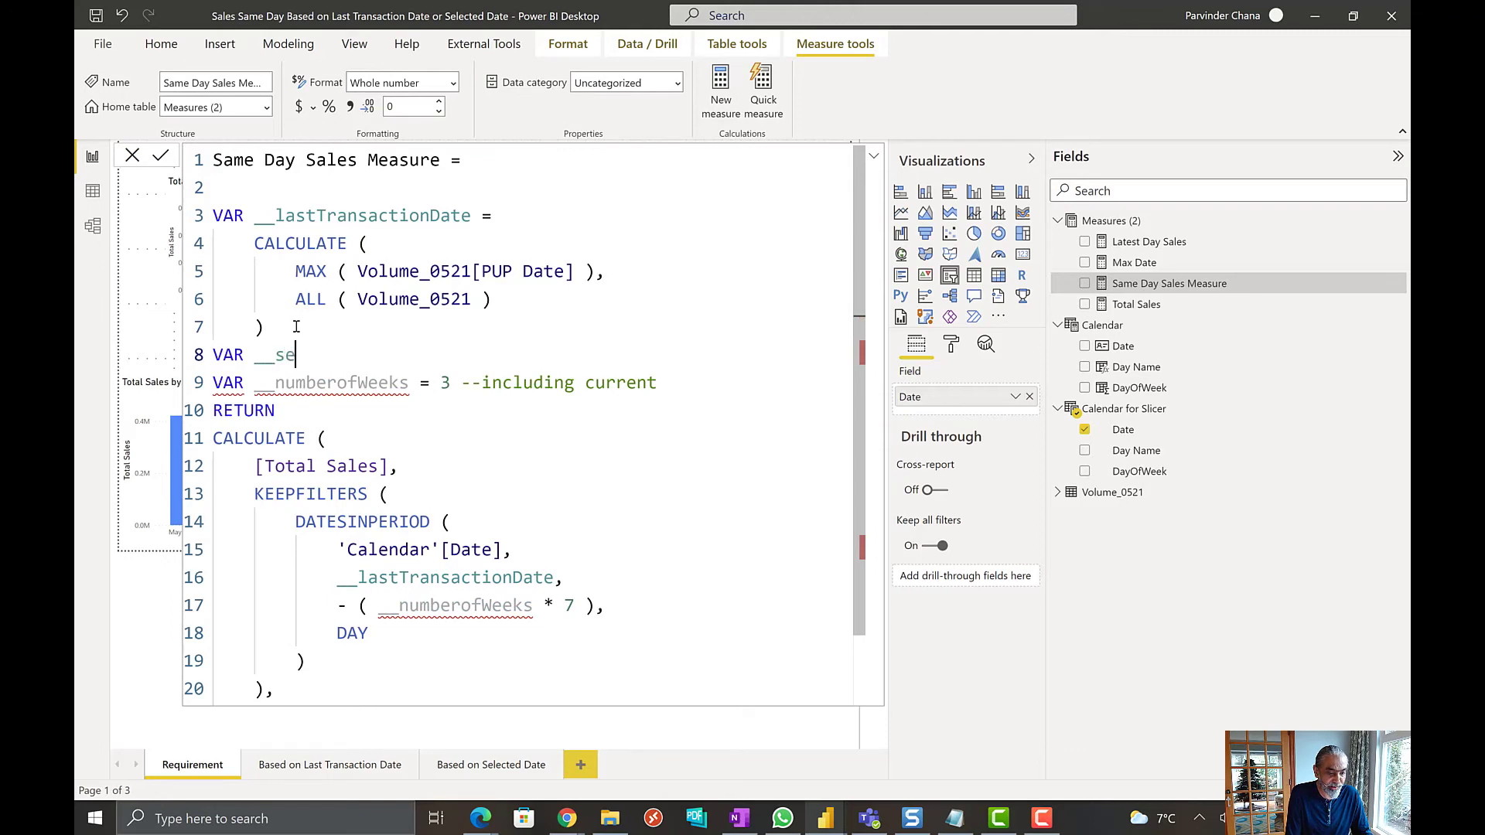
type("lectedDate ")
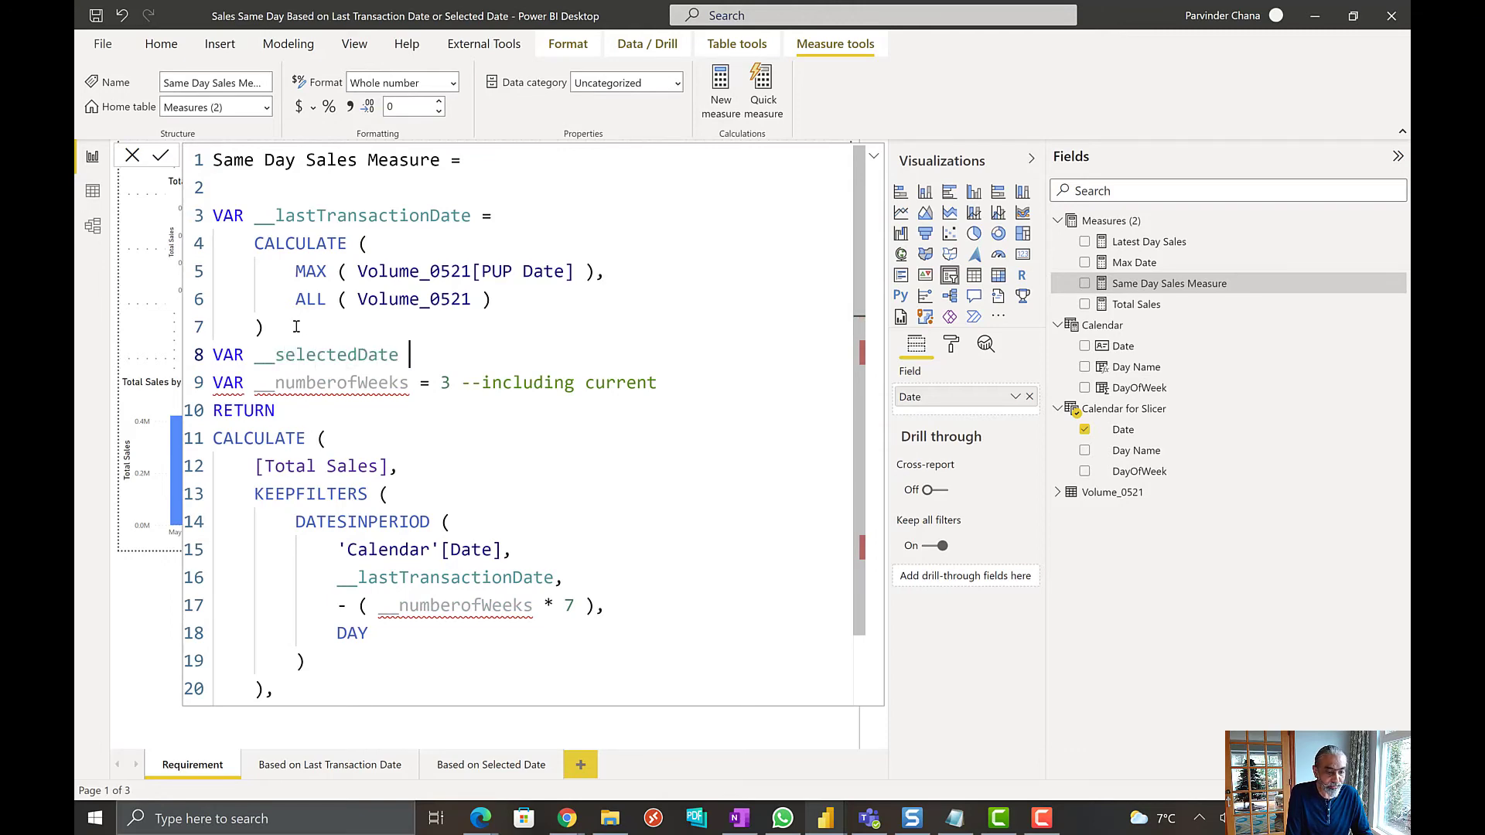
type("= SELECTEDVALUE")
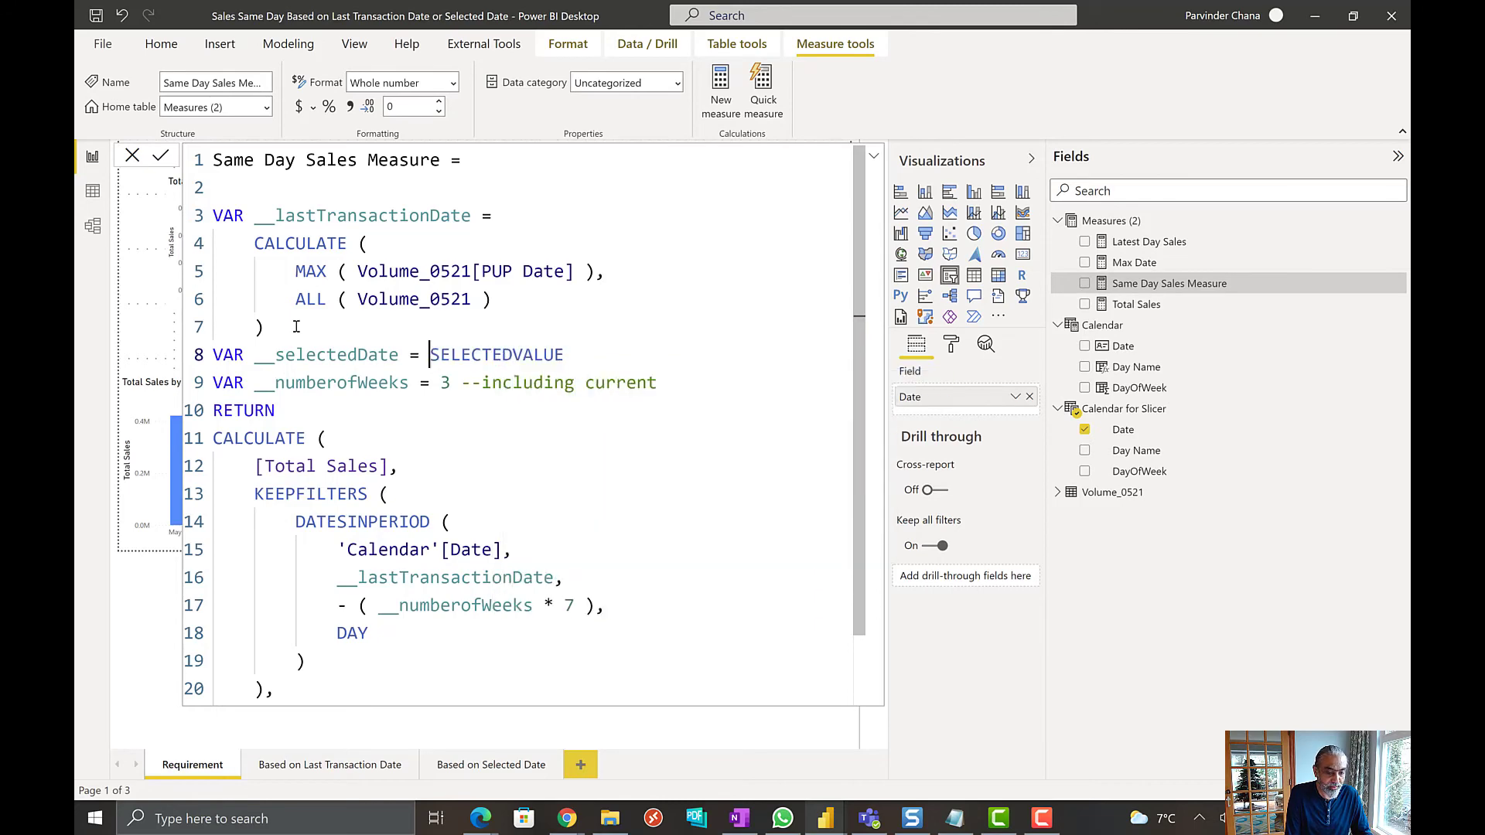
key("shift+Return")
key("Tab")
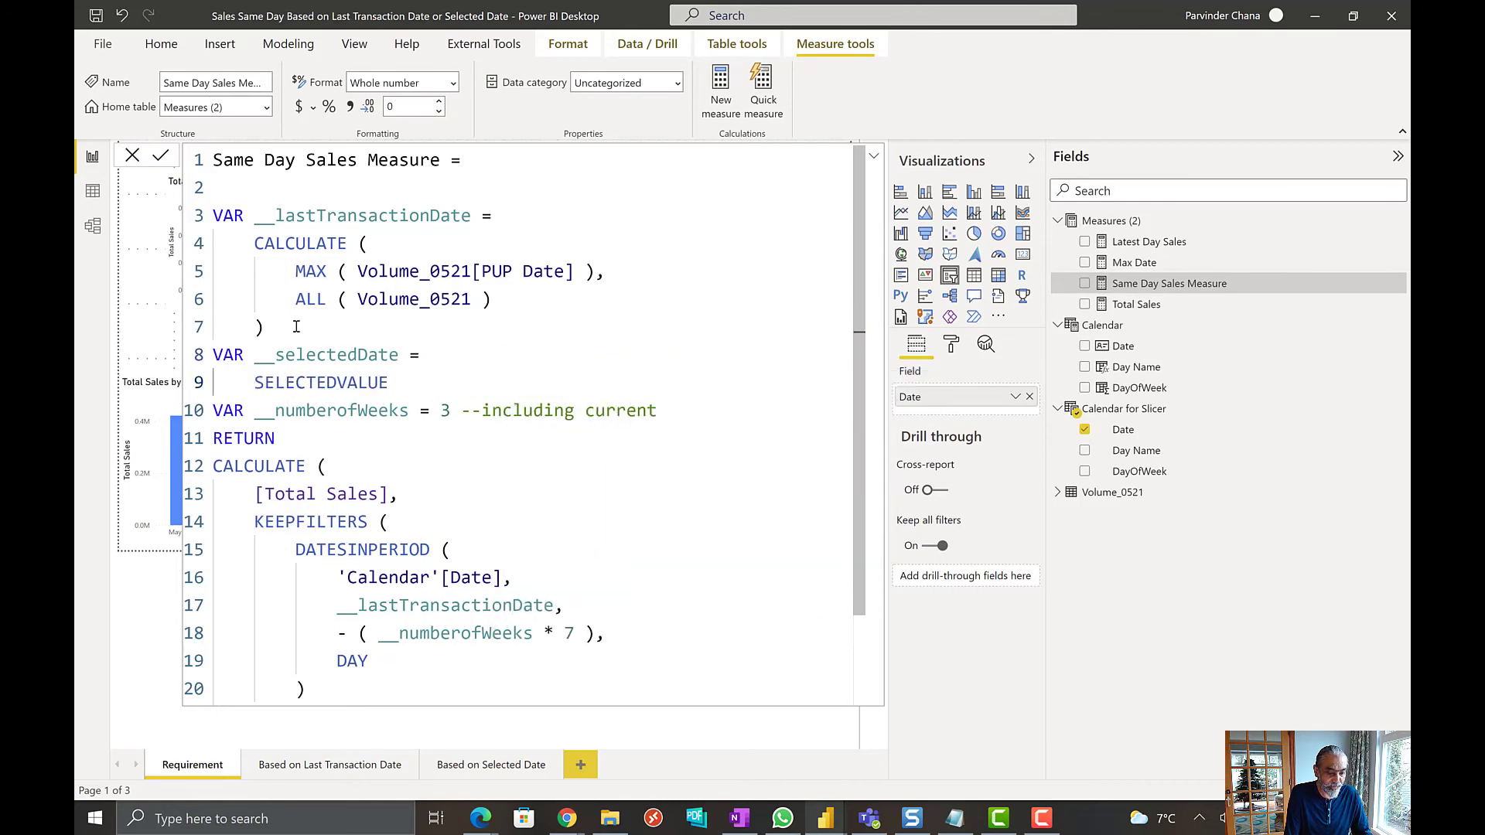
type("(")
key("shift+Return")
key("Tab")
- Pass 'Calendar for Slicer'[Date] and fallback __lastTransactionDate to SELECTEDVALUE, then close it
type("'C")
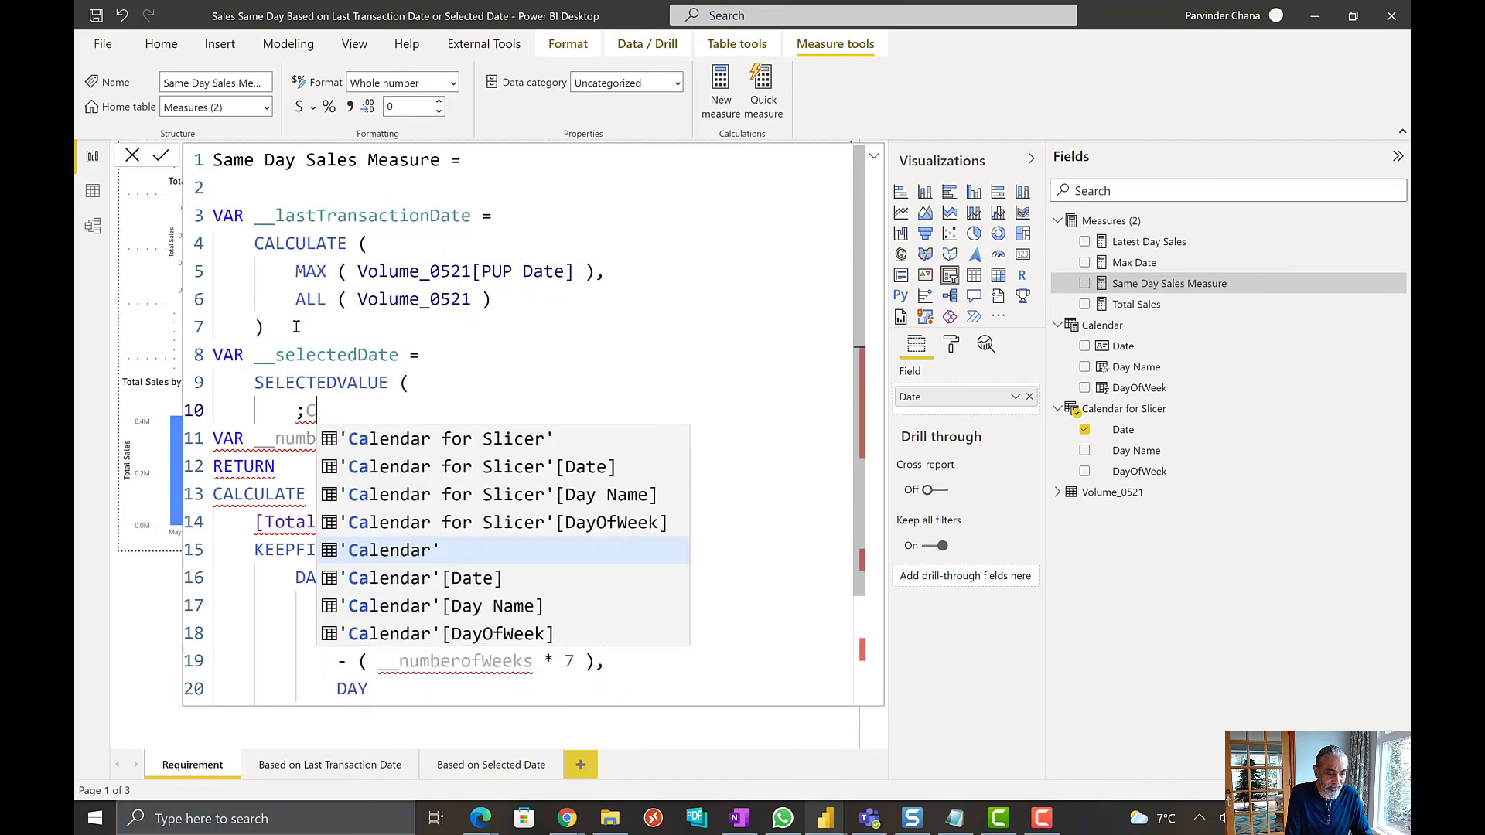
key("BackSpace")
key("BackSpace")
type("'Cal")
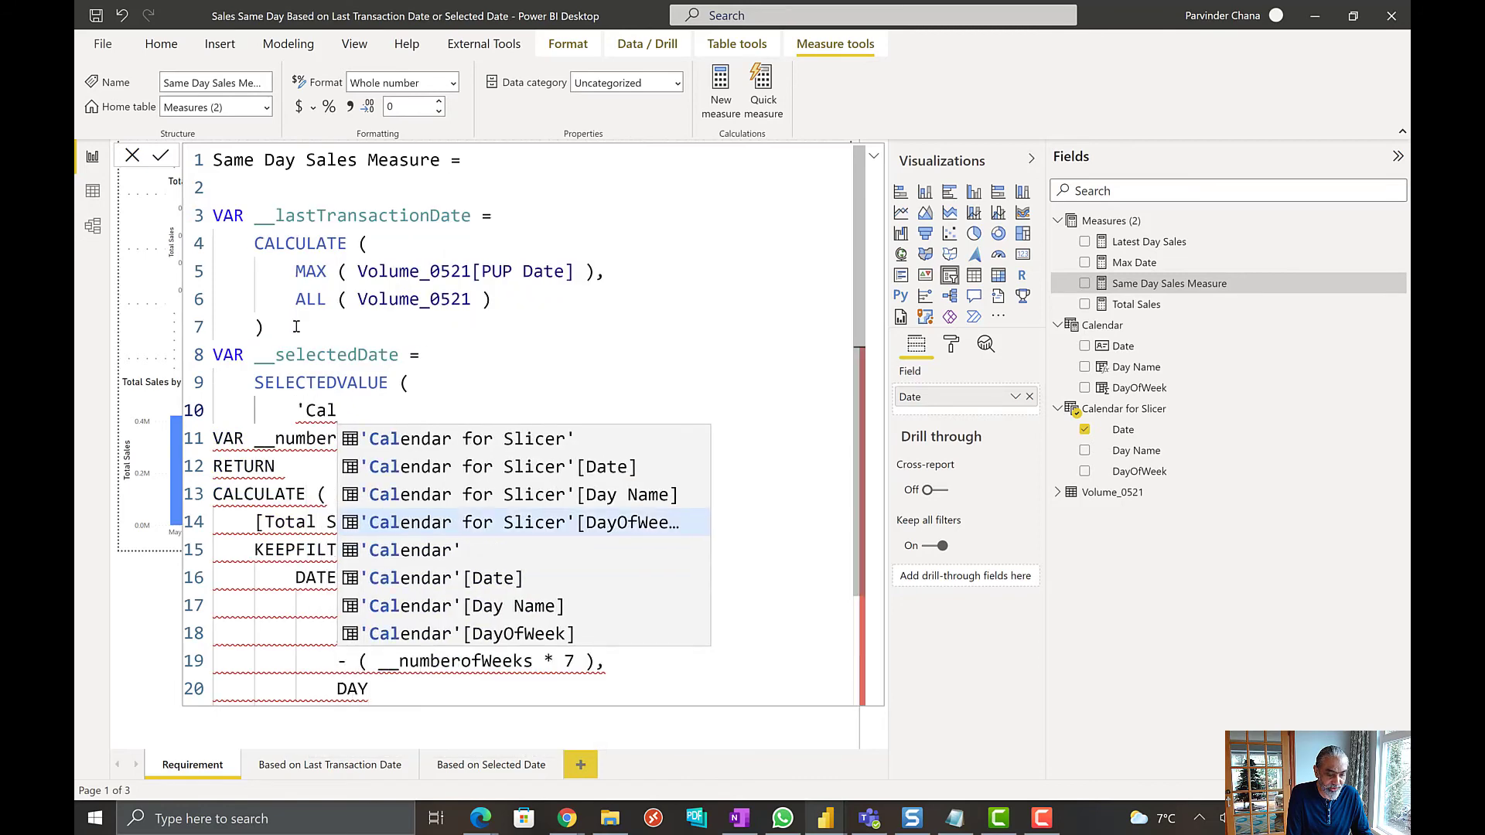
key("Up")
key("Up")
key("Tab")
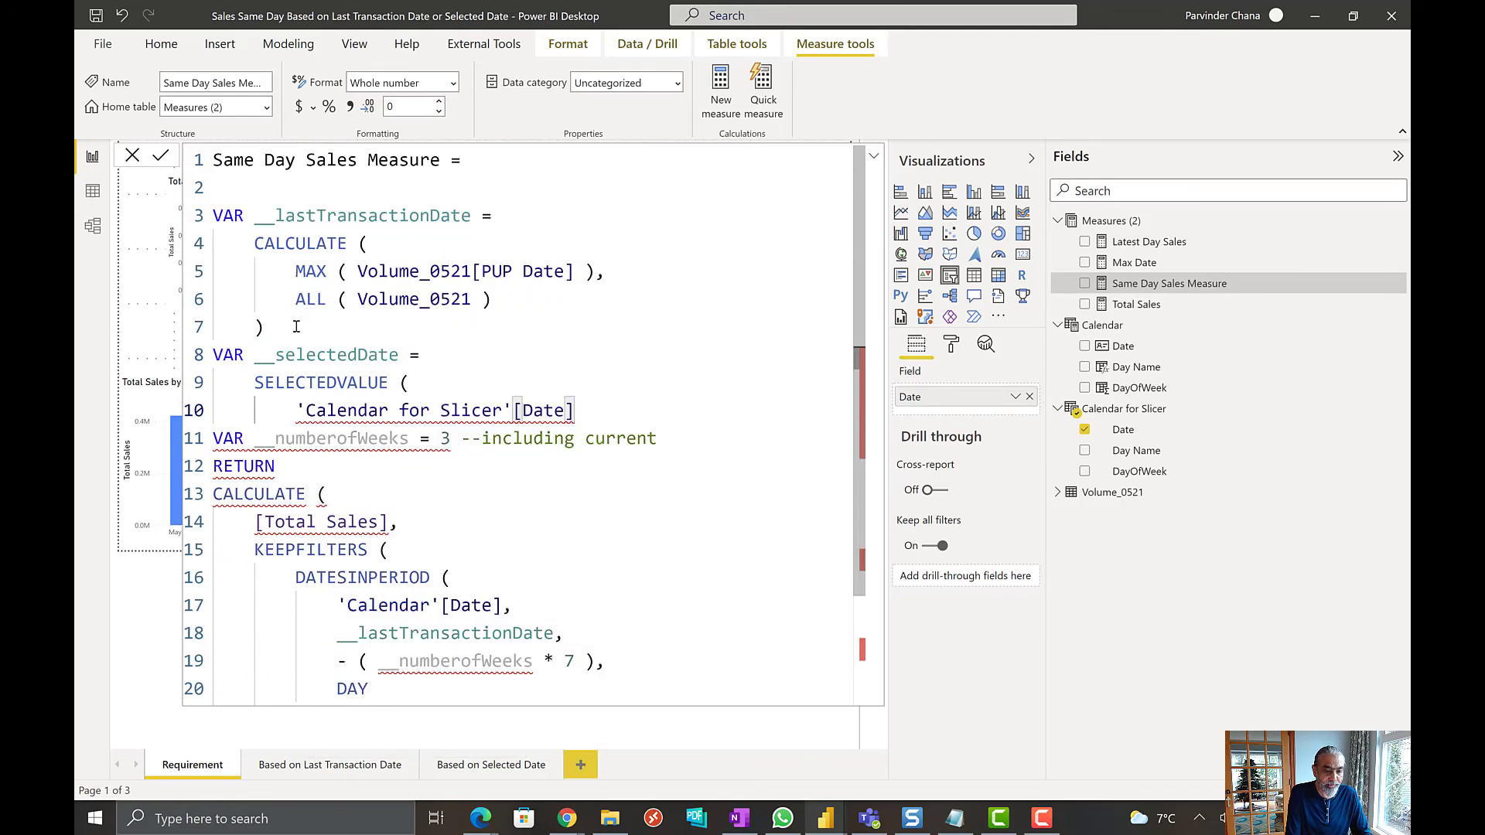
type(",")
key("shift+Return")
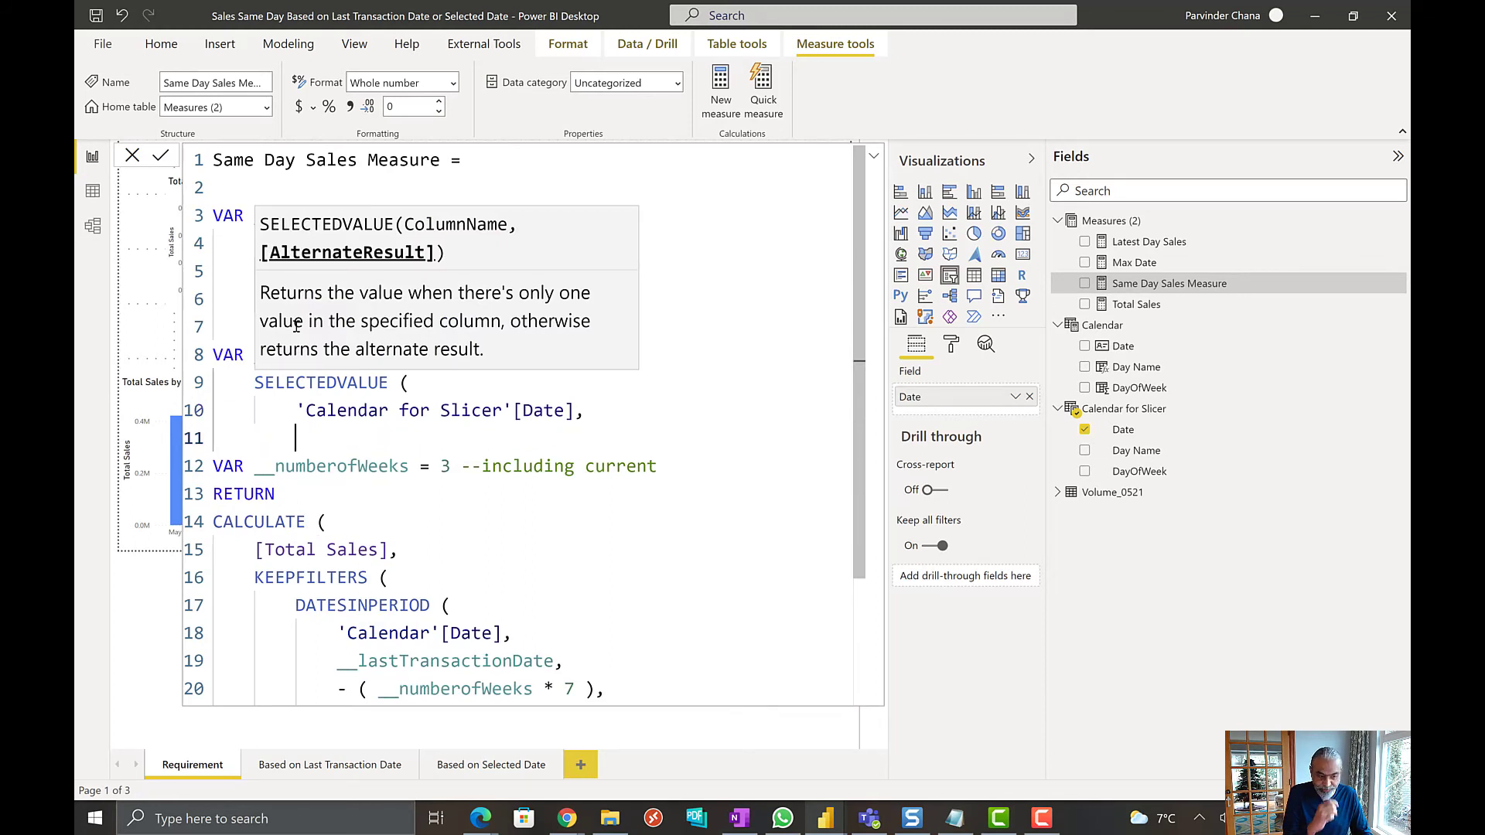
type("__ls")
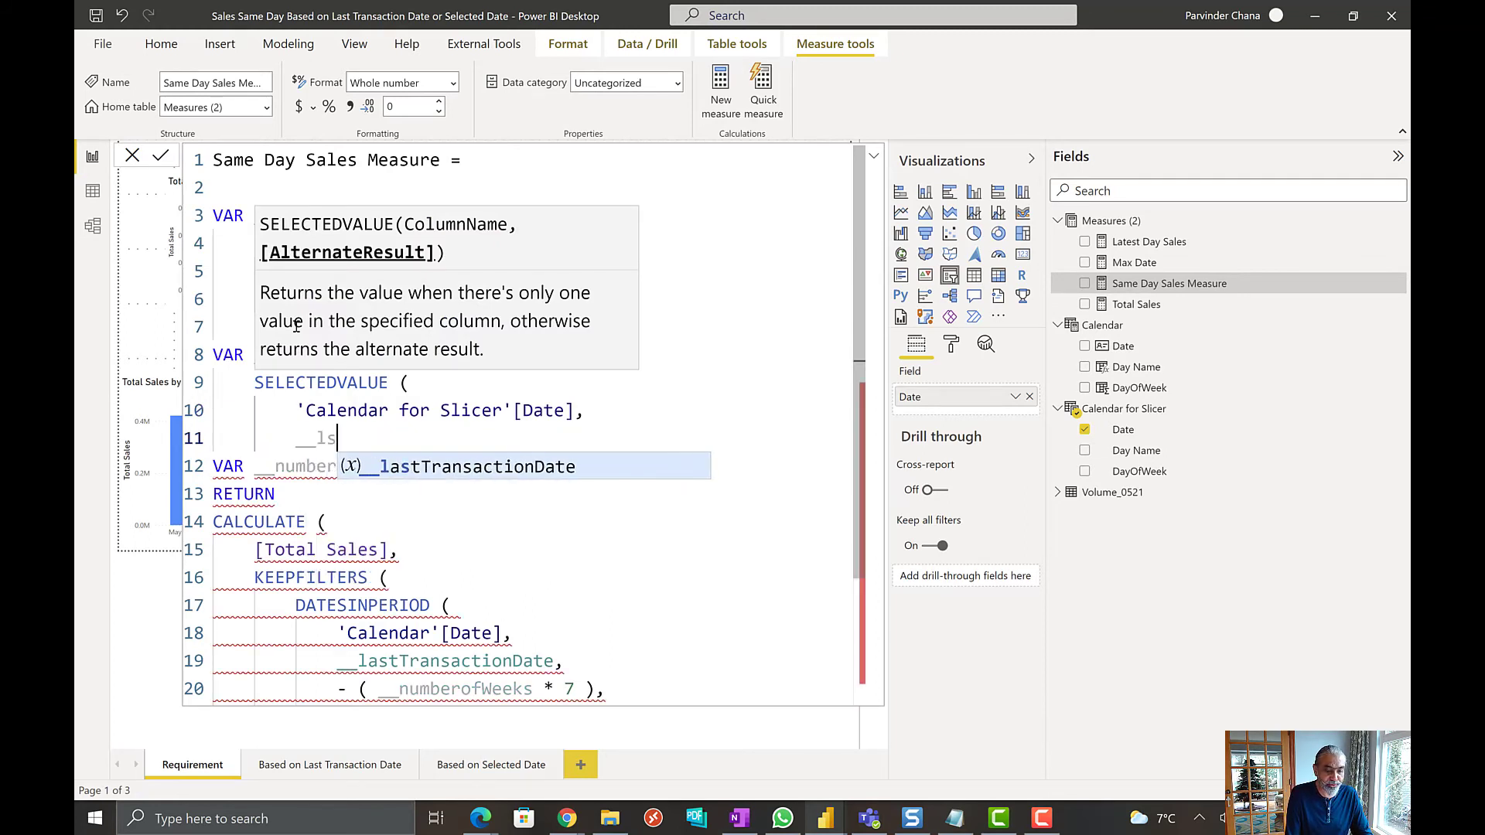
key("Tab")
key("shift+Return")
type(")")
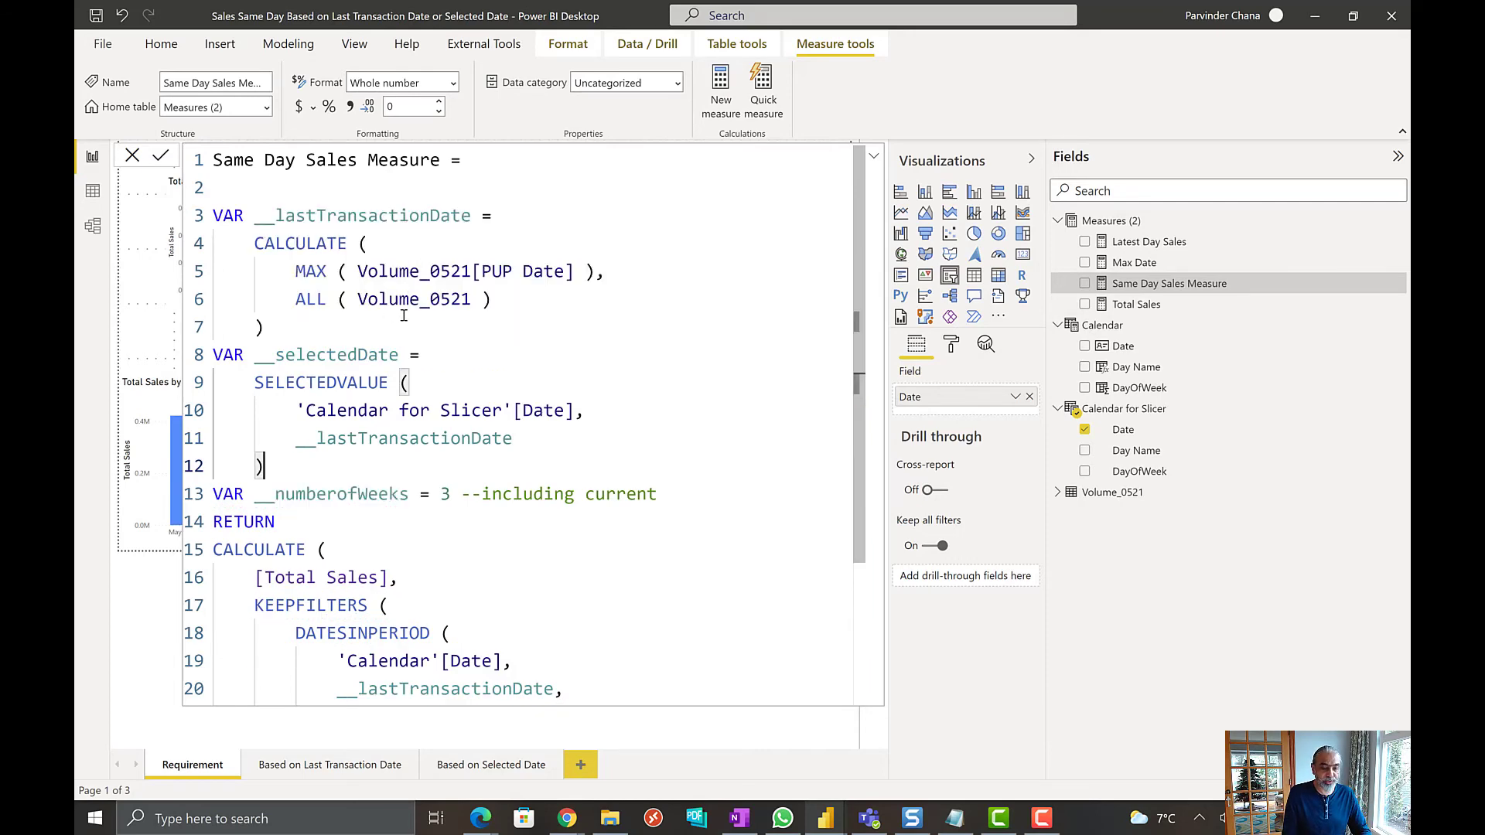
scroll(611, 333, "down", 4)
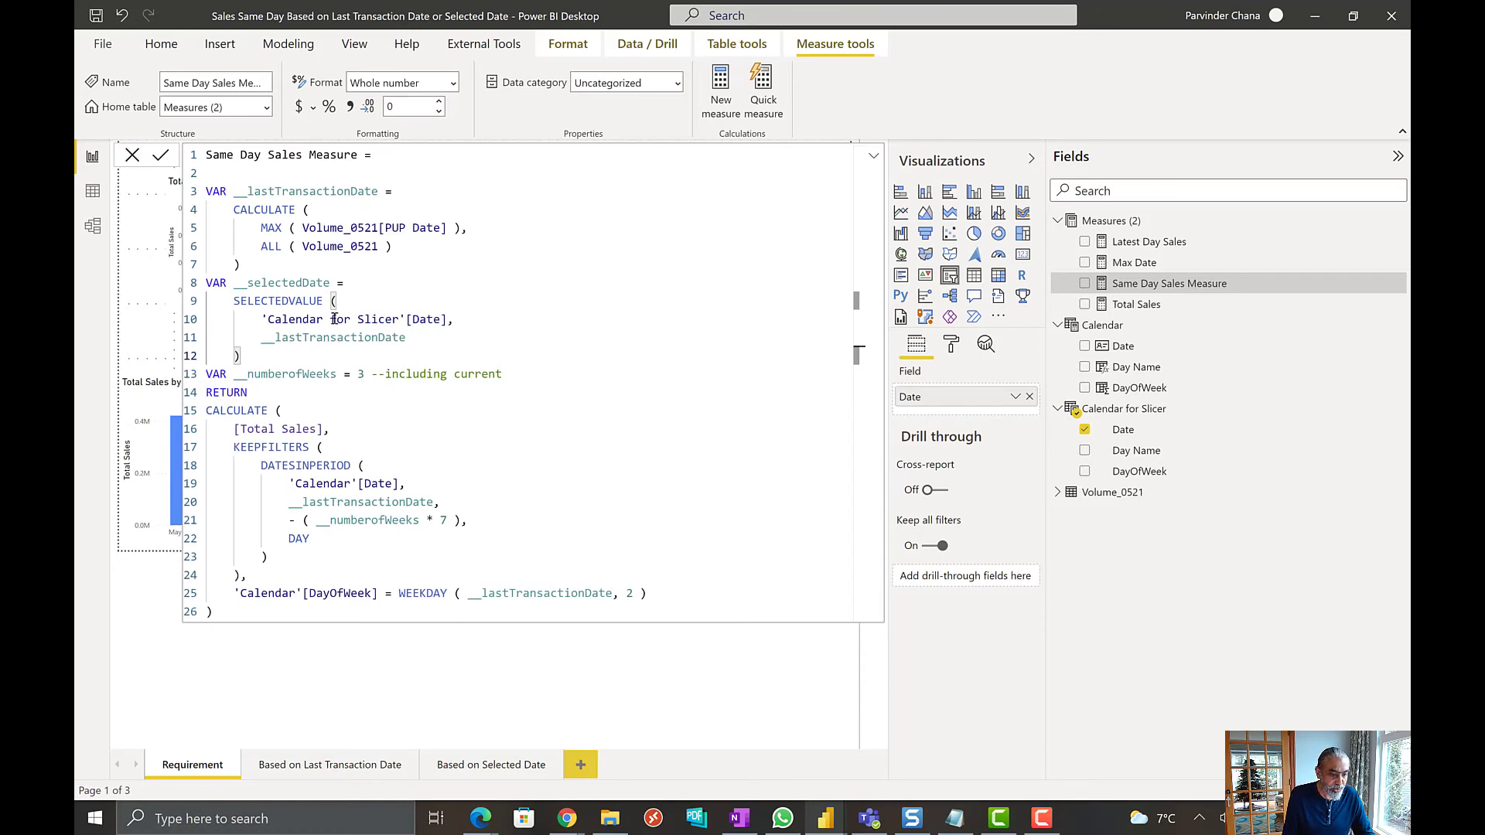
- Replace __lastTransactionDate with __selectedDate in both the DATESINPERIOD and WEEKDAY calls
double_click(279, 283)
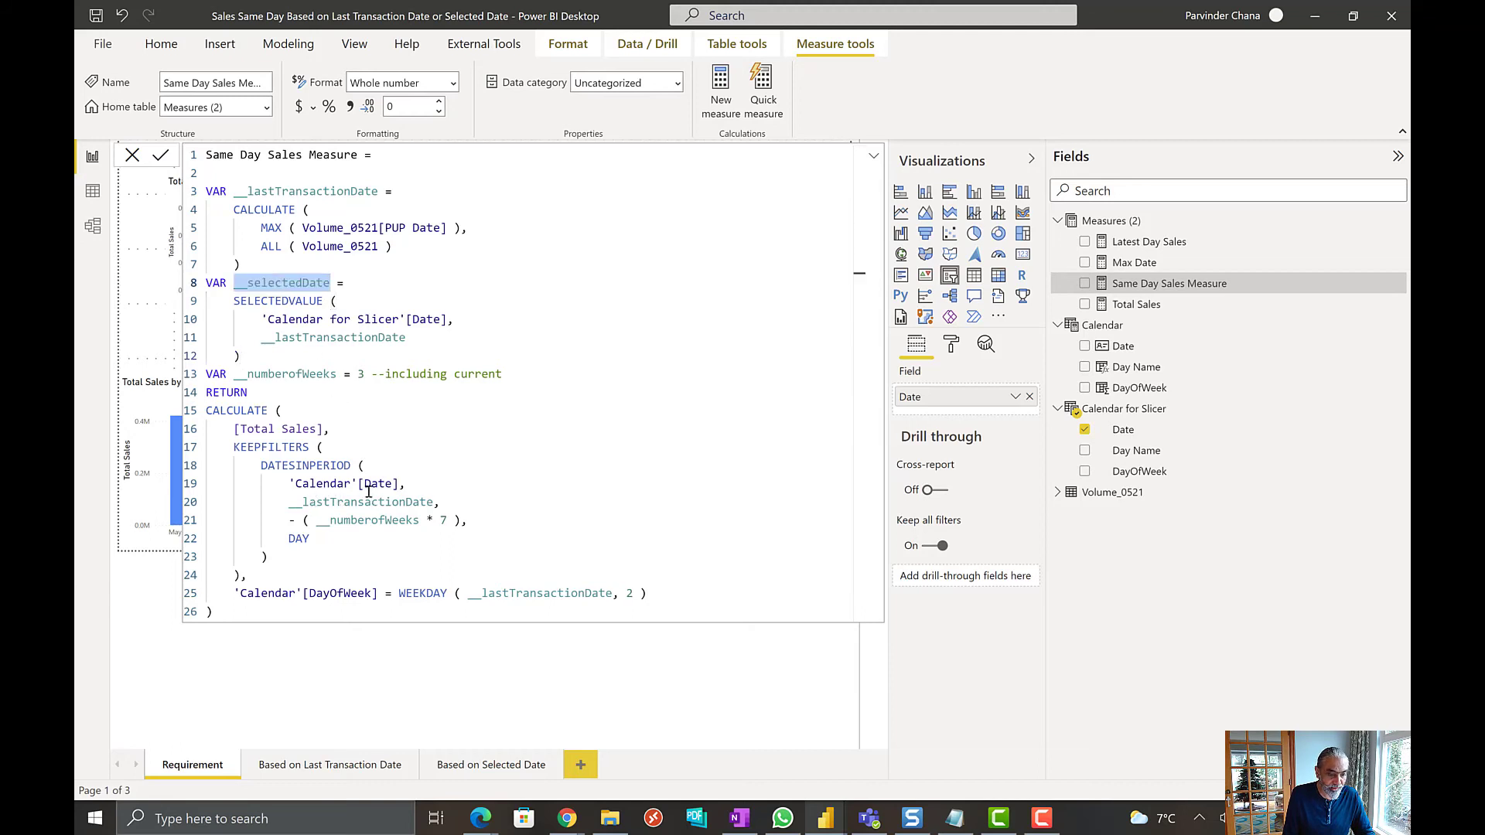
scroll(369, 491, "up", 2)
double_click(381, 570)
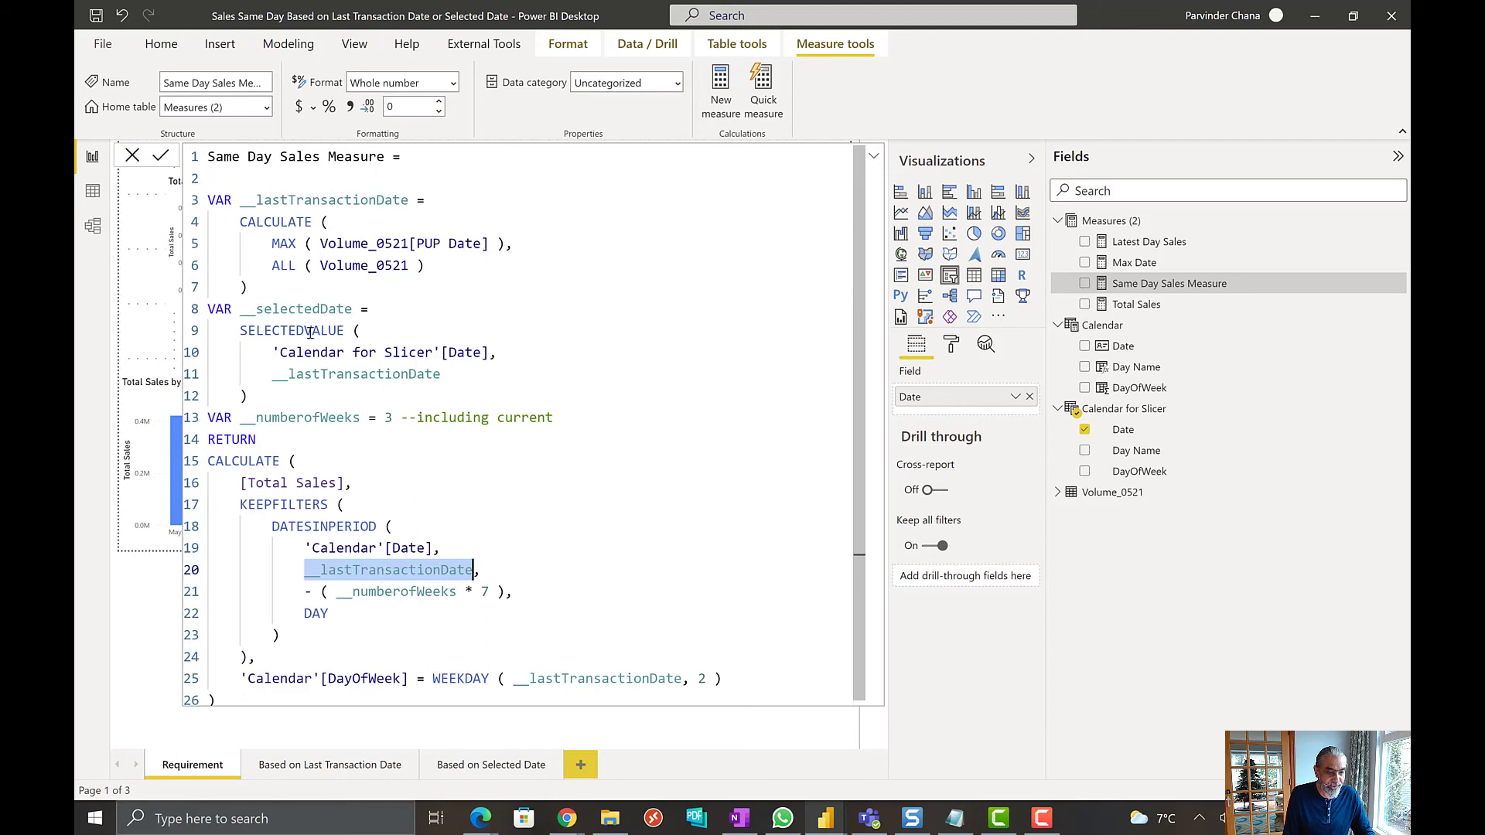
double_click(306, 307)
key("ctrl+c")
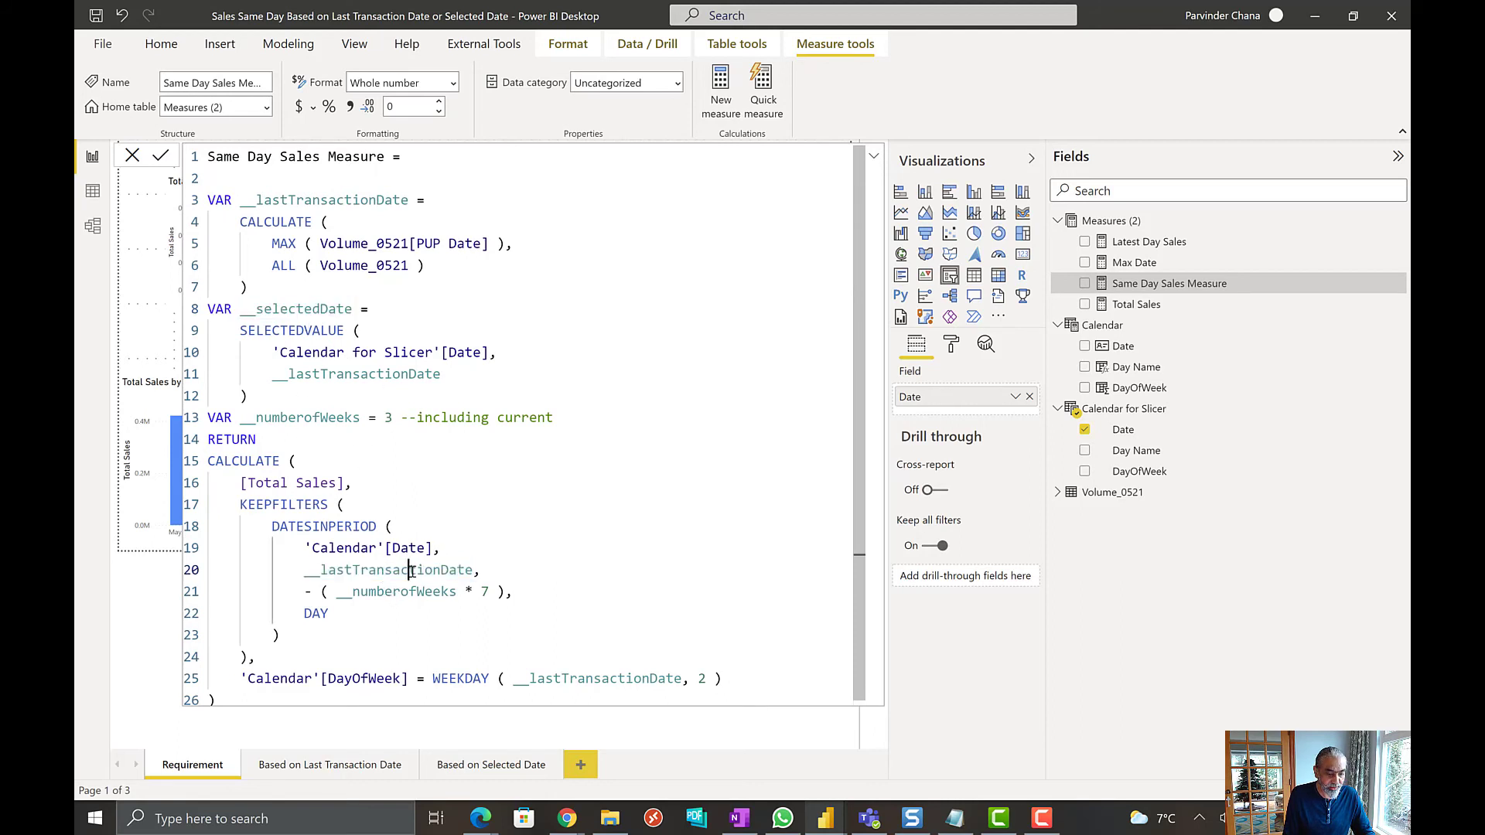
double_click(410, 569)
key("ctrl+v")
scroll(588, 676, "down", 1)
double_click(588, 675)
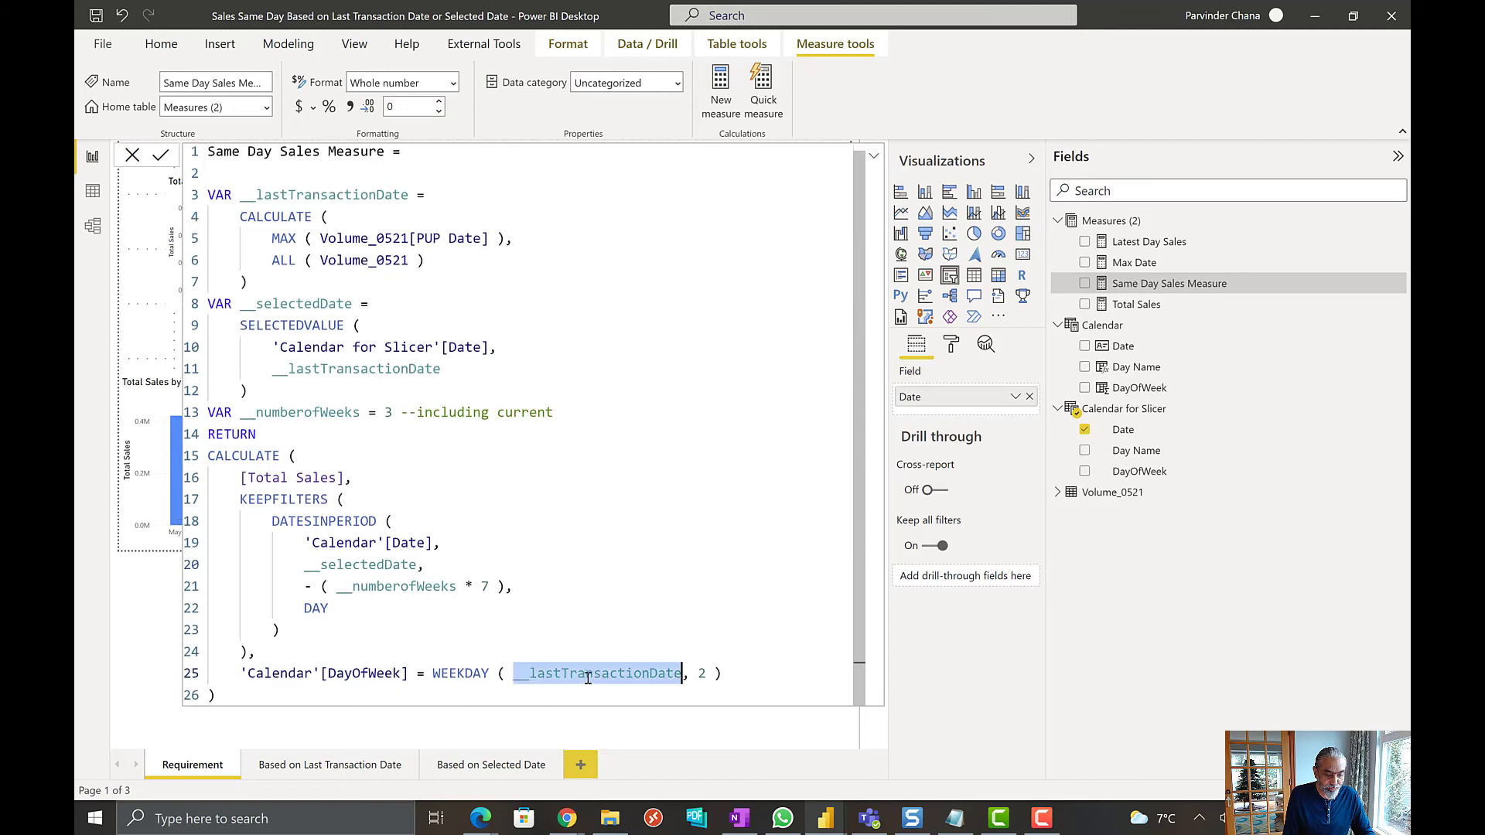
key("ctrl+v")
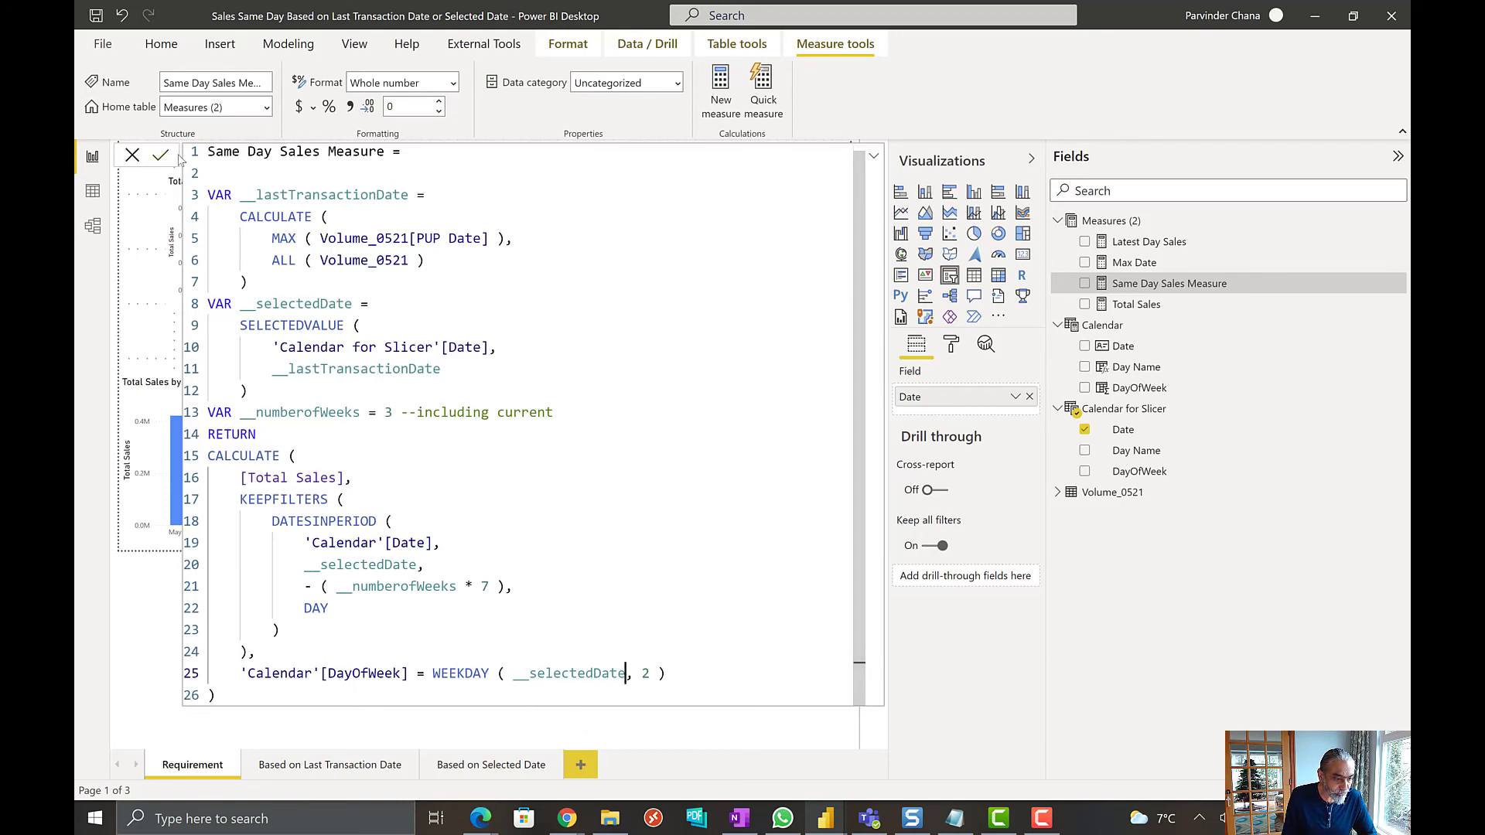
- Delete the blank line 2, commit the measure, and collapse the formula bar
left_click(249, 170)
key("Delete")
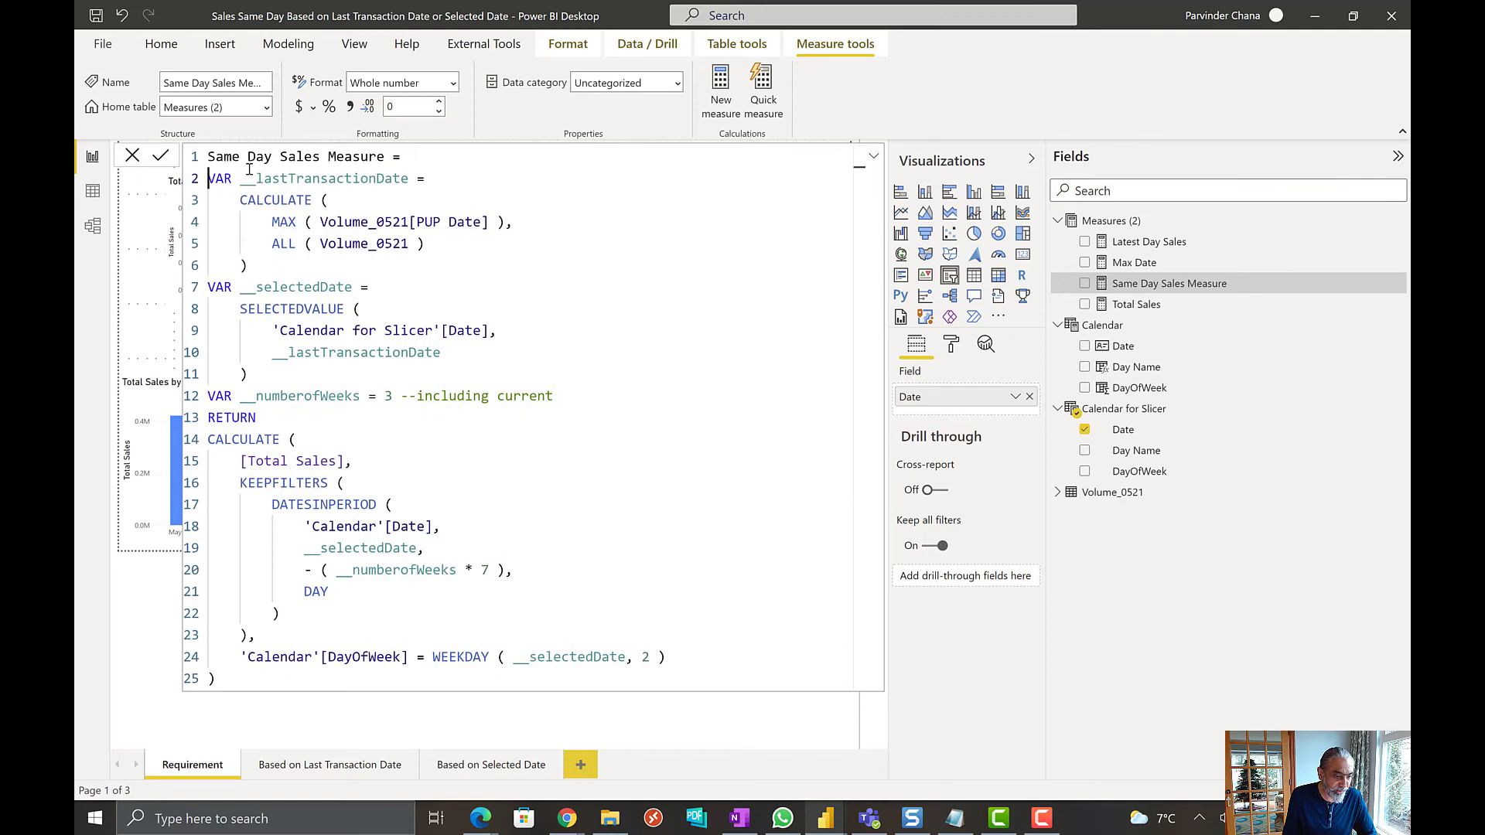
left_click(163, 157)
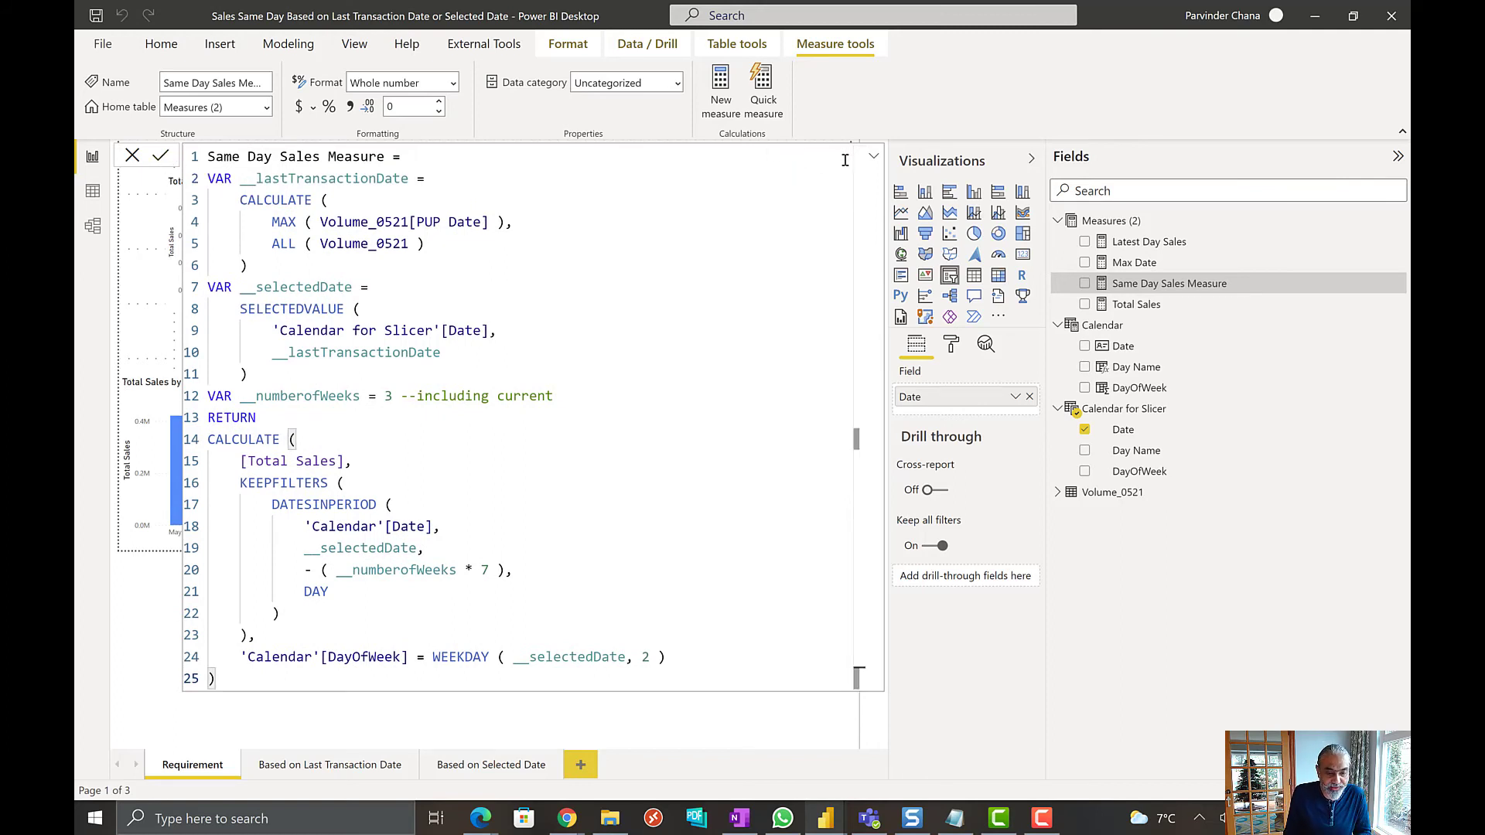
left_click(874, 158)
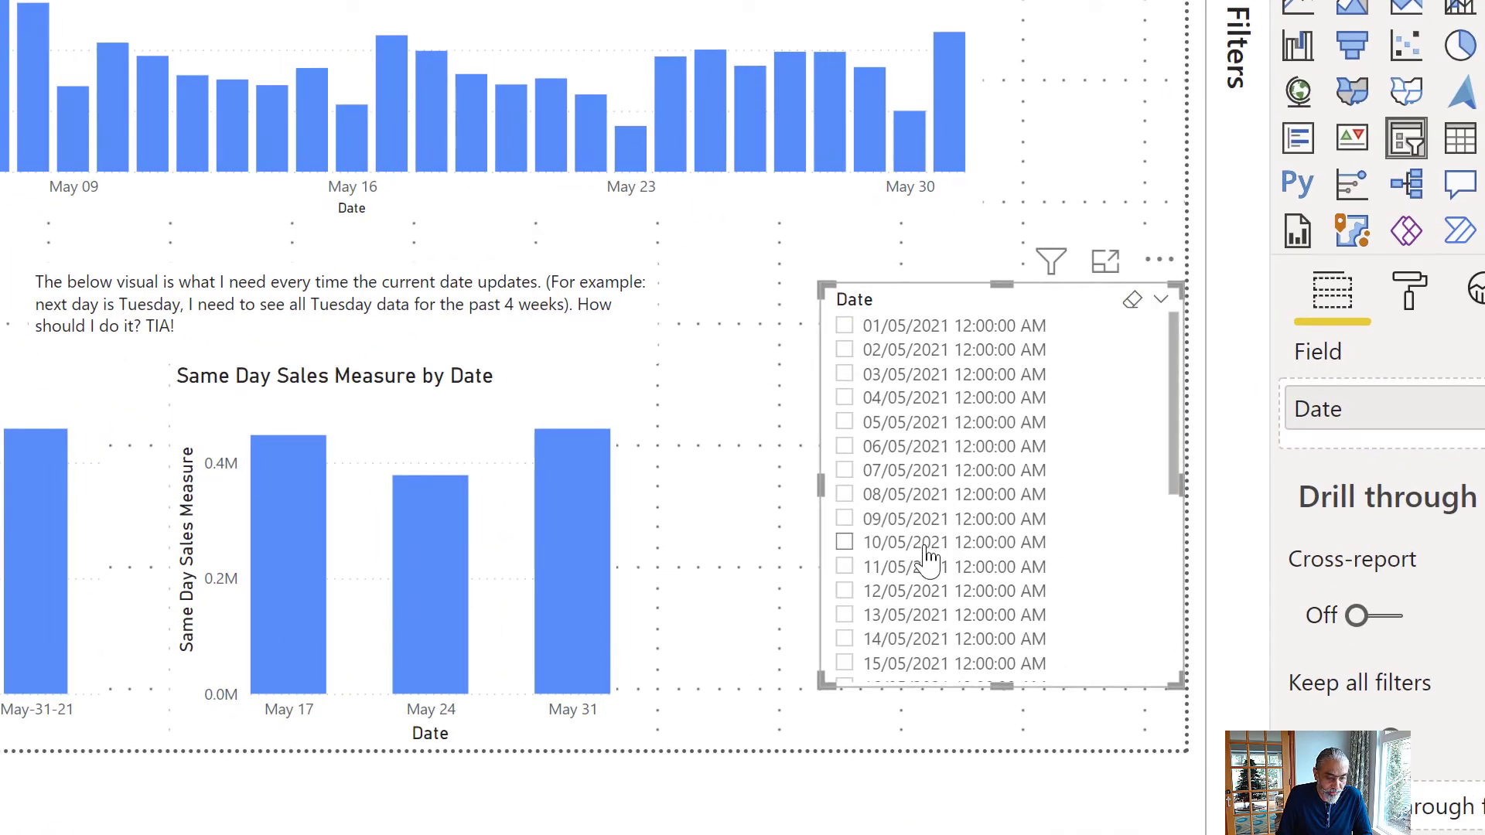
scroll(938, 616, "down", 2)
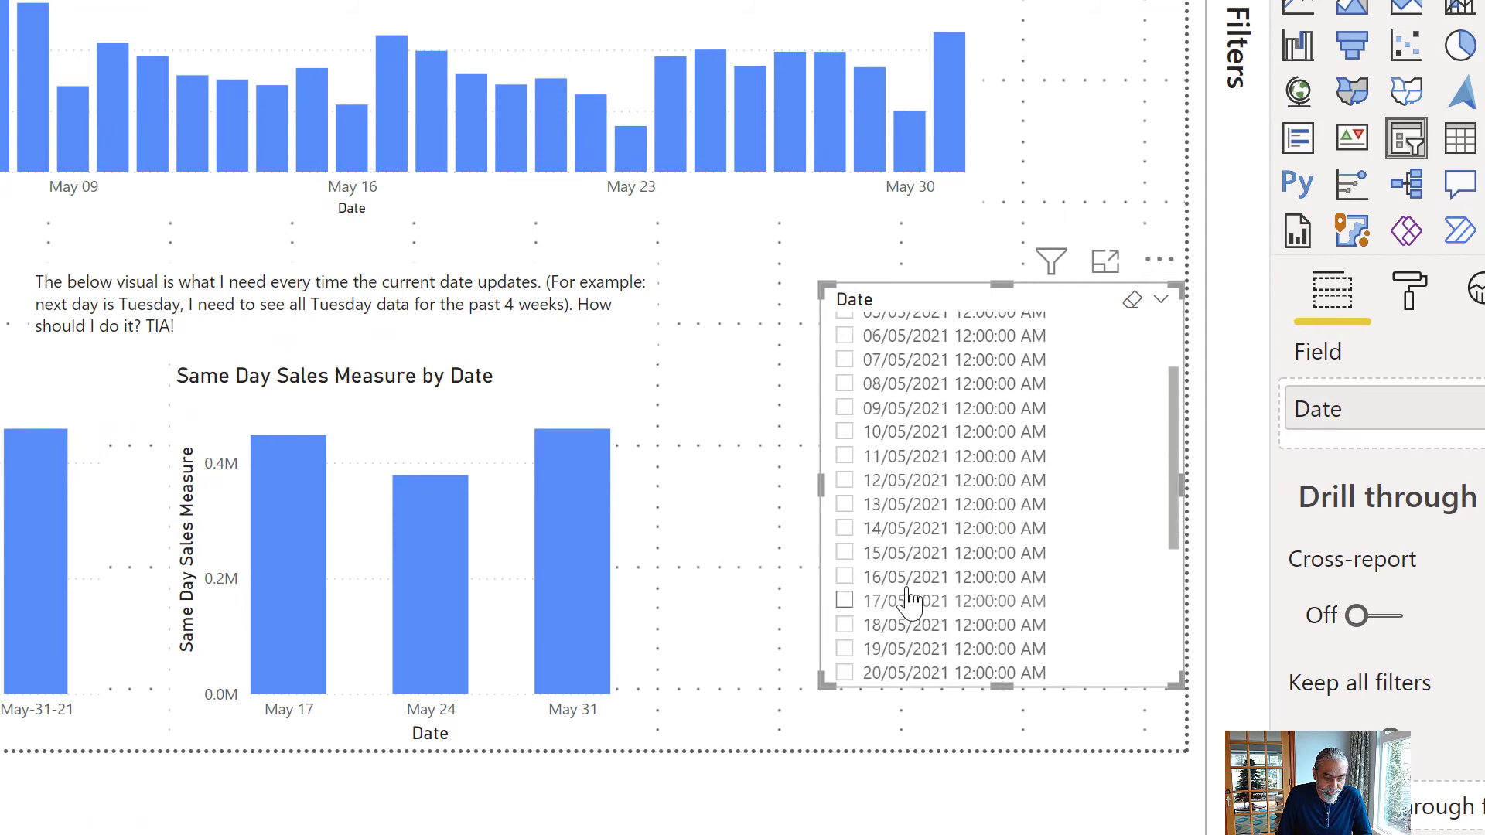
left_click(910, 586)
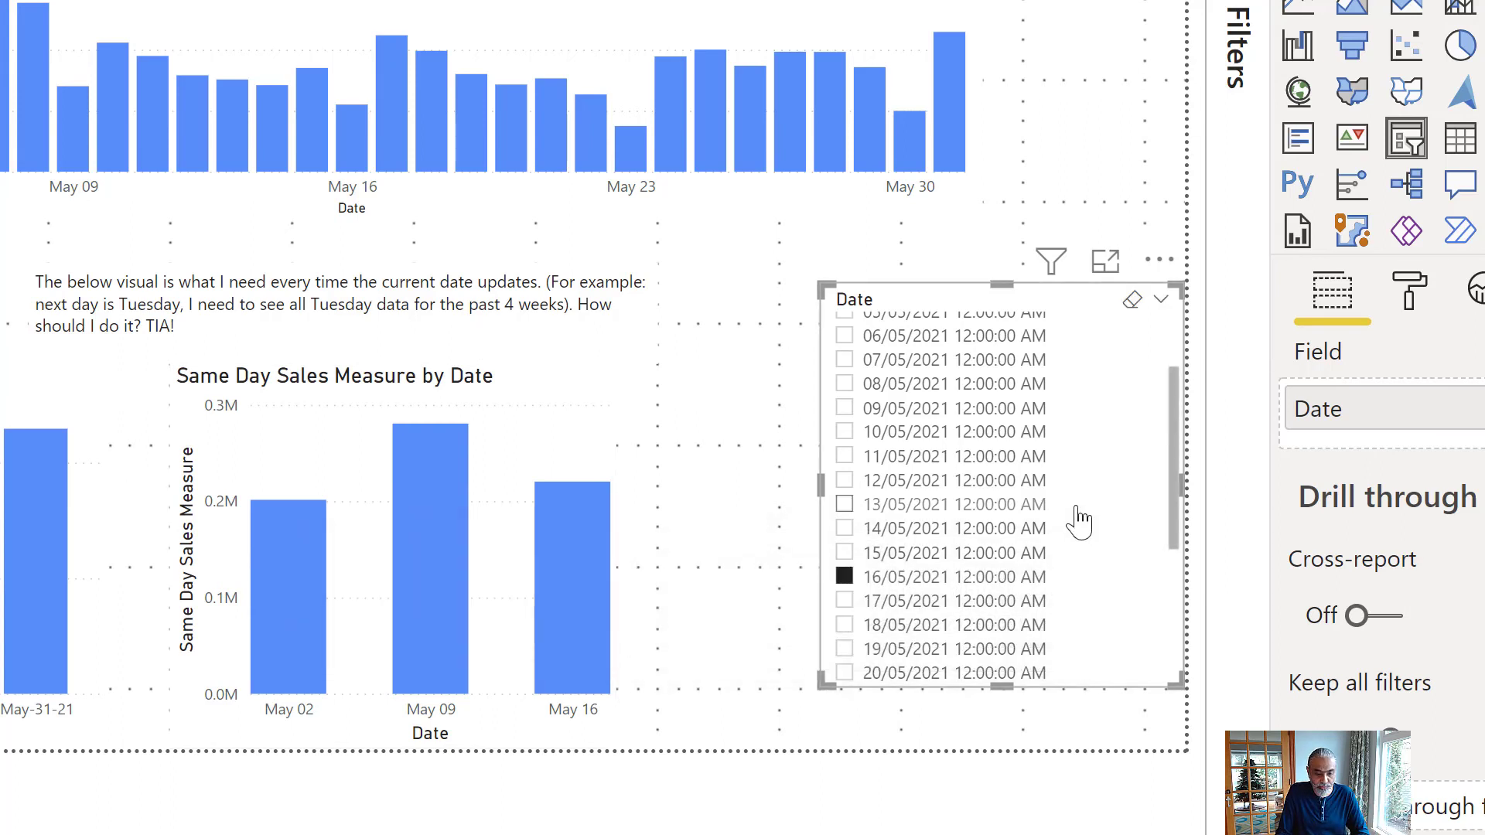
scroll(998, 564, "down", 2)
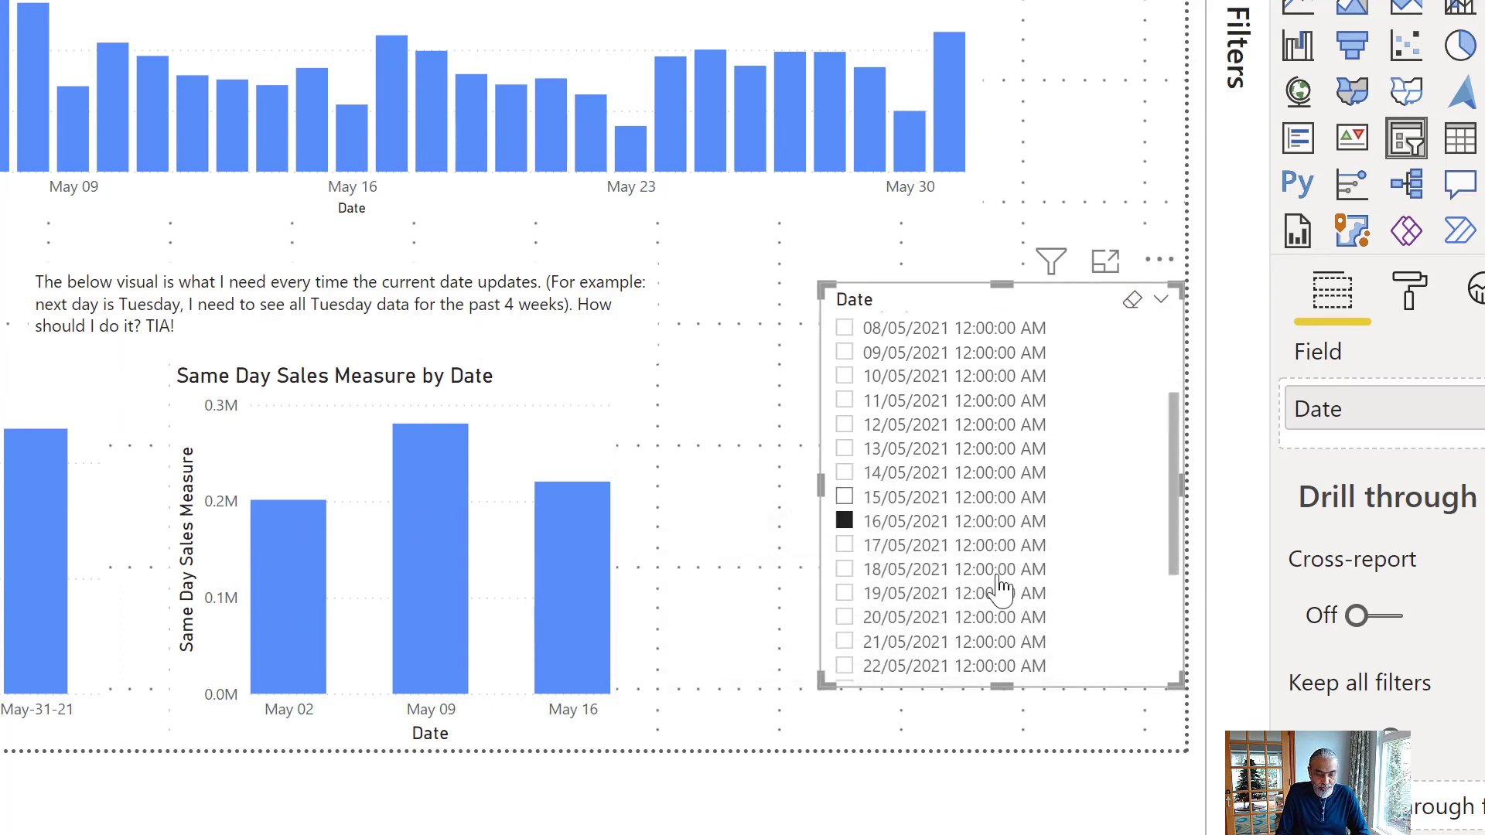
left_click(930, 643)
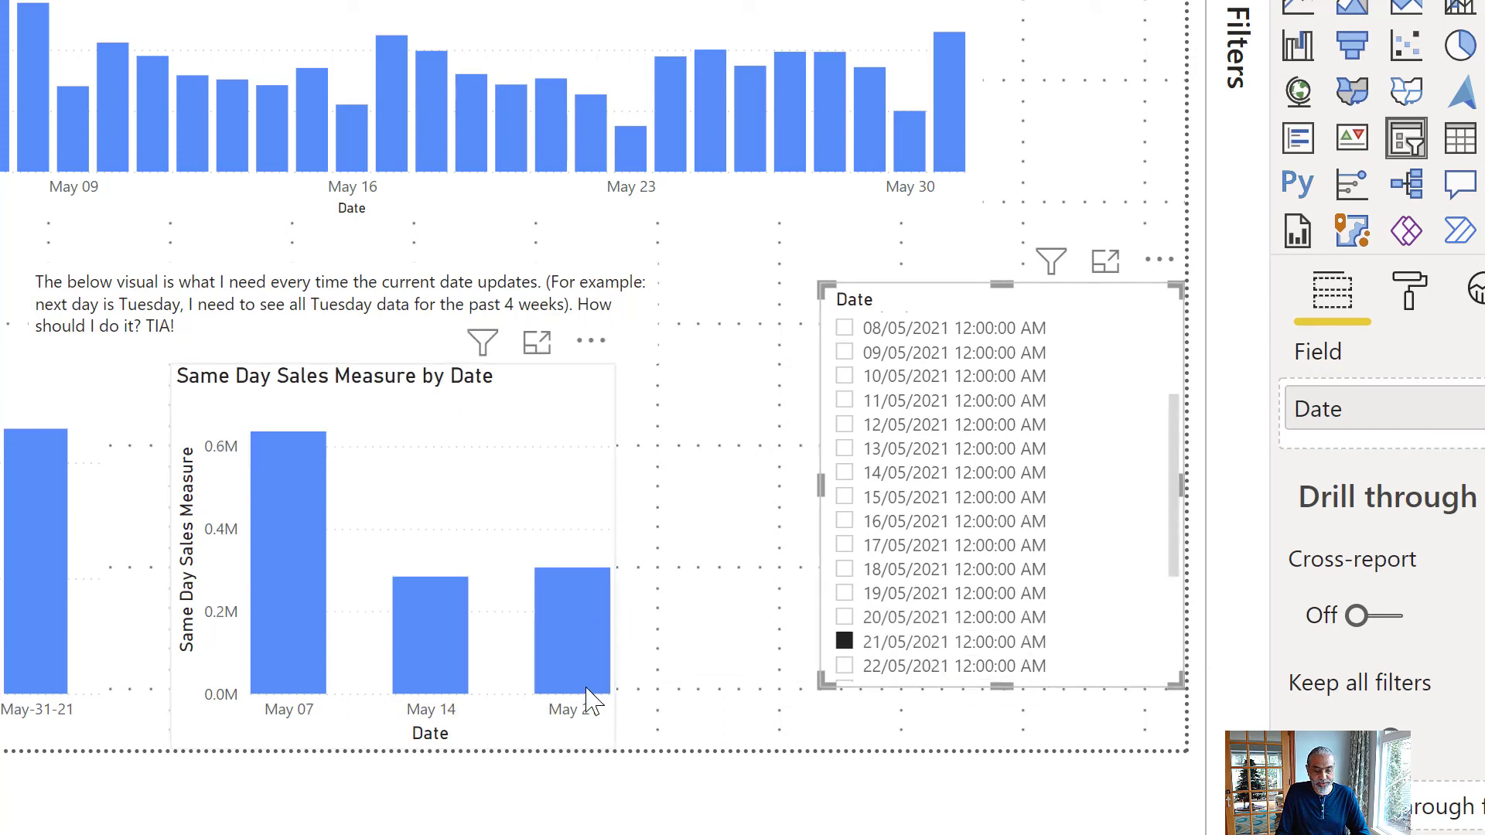
left_click(912, 653)
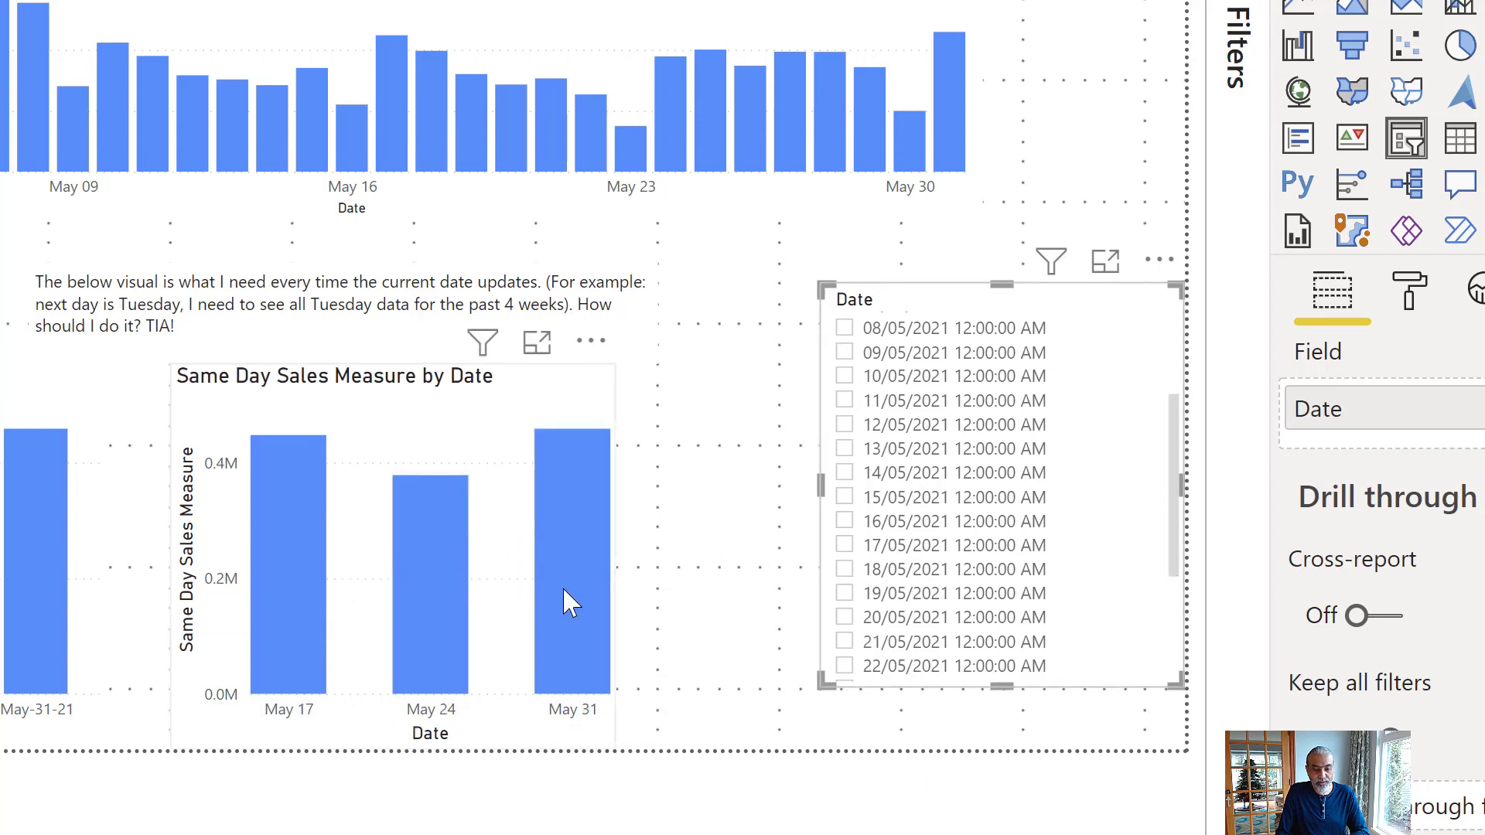
mouse_move(605, 595)
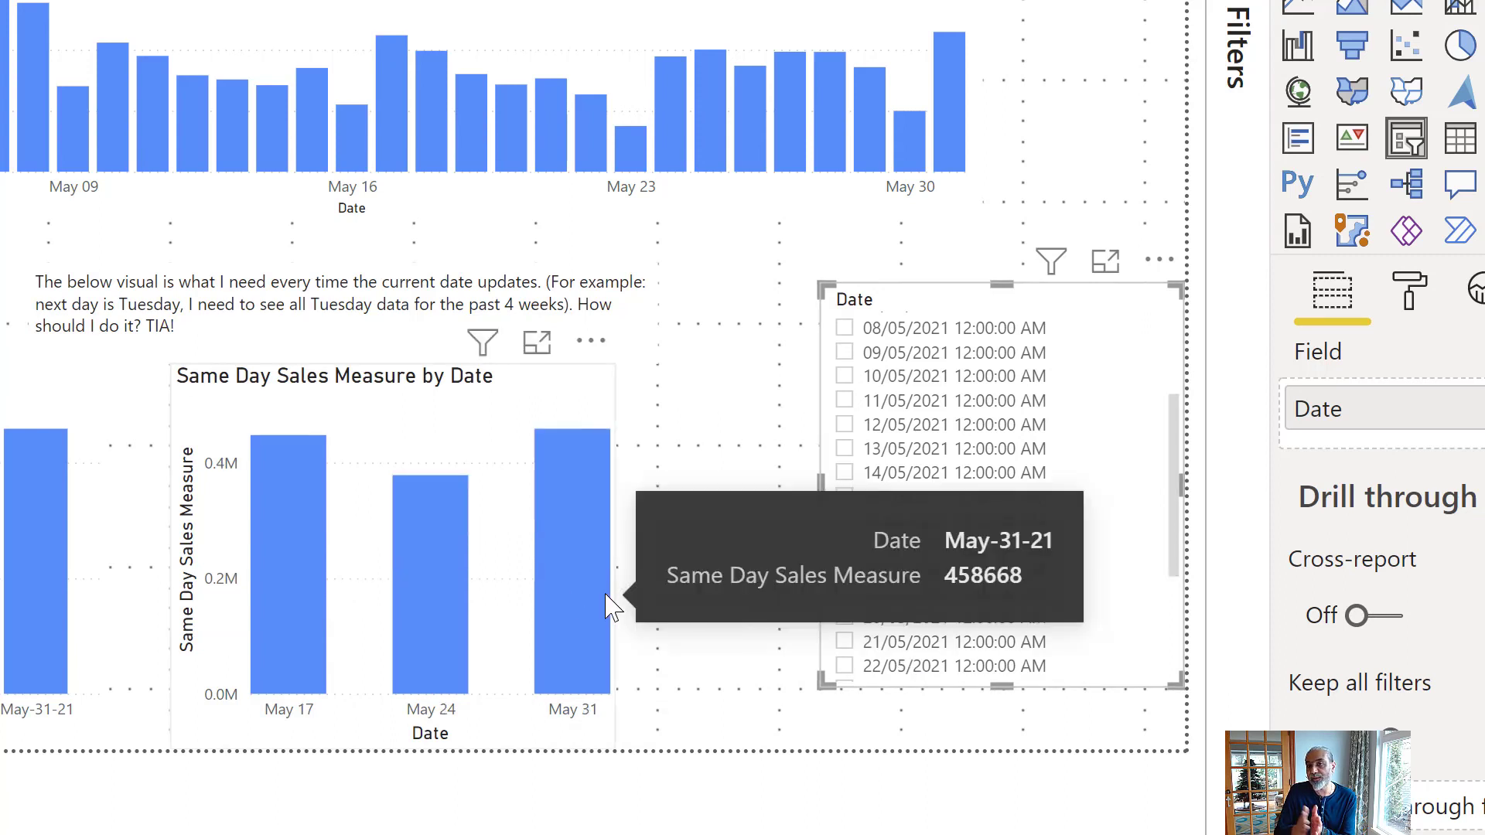